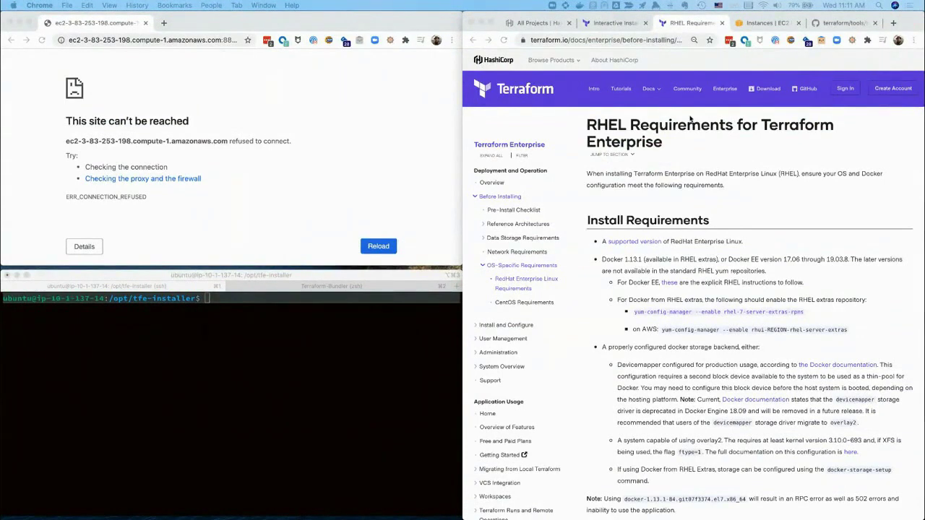
left_click(608, 22)
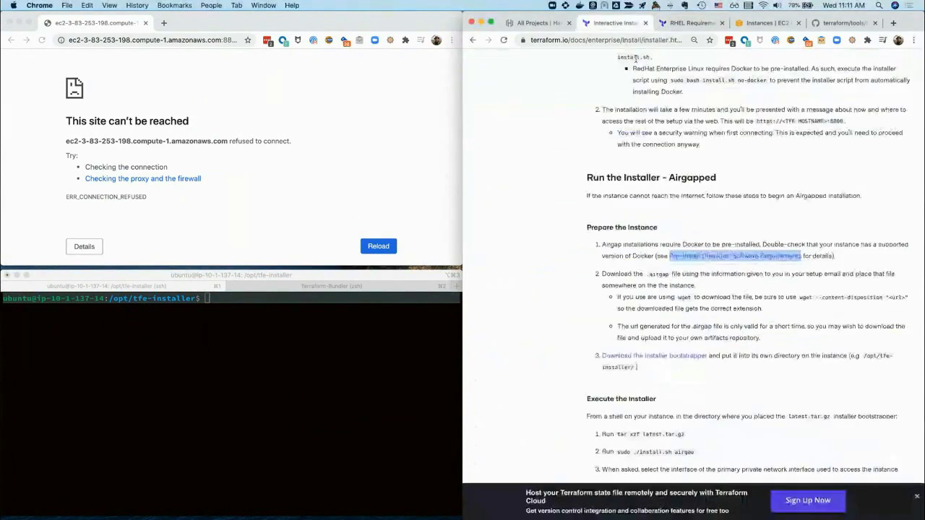
scroll(673, 213, "down", 1)
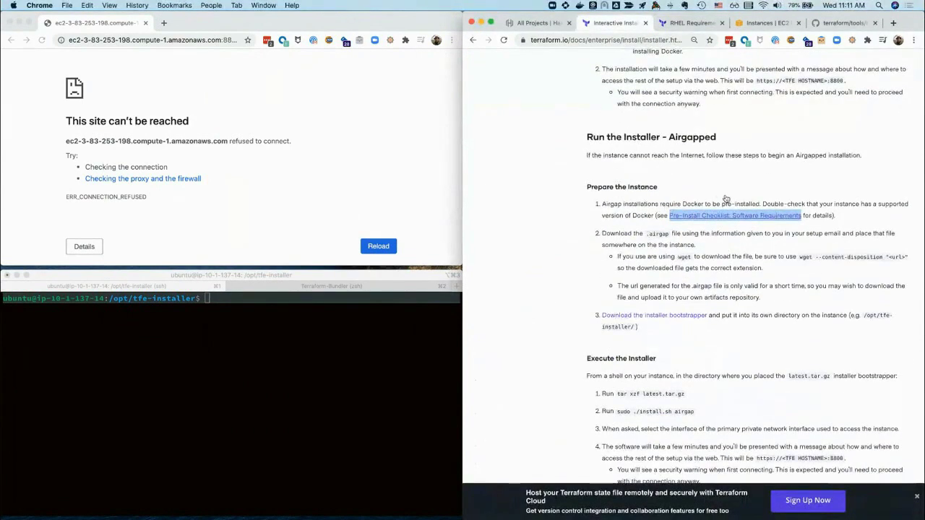
scroll(667, 211, "up", 2)
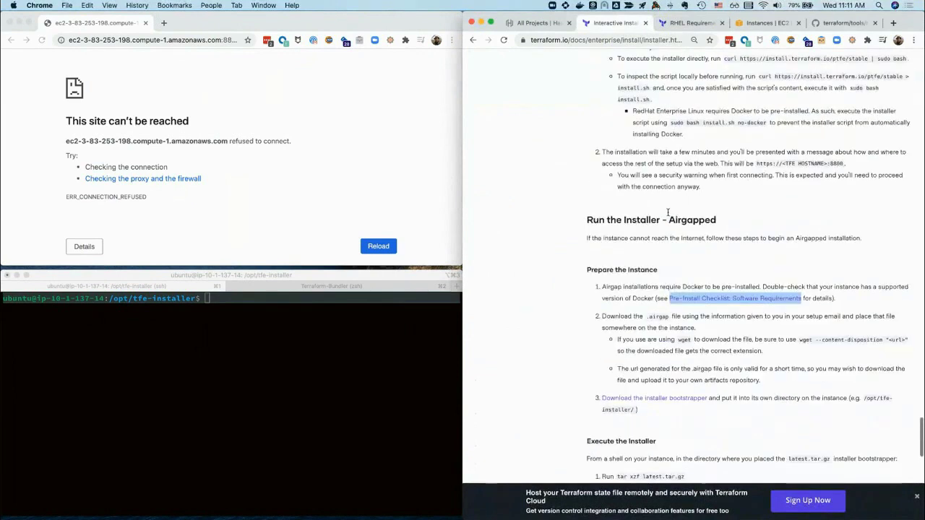
scroll(762, 186, "up", 3)
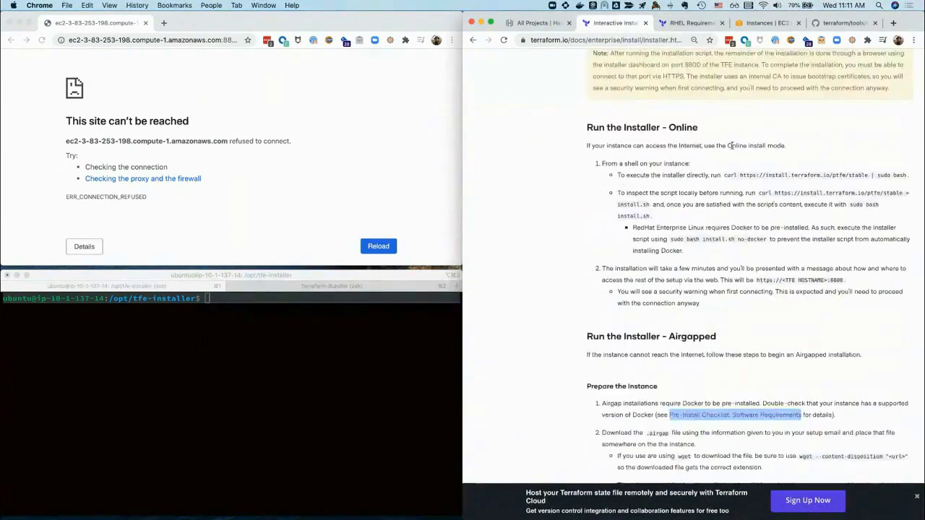
scroll(732, 145, "down", 1)
scroll(732, 145, "down", 1)
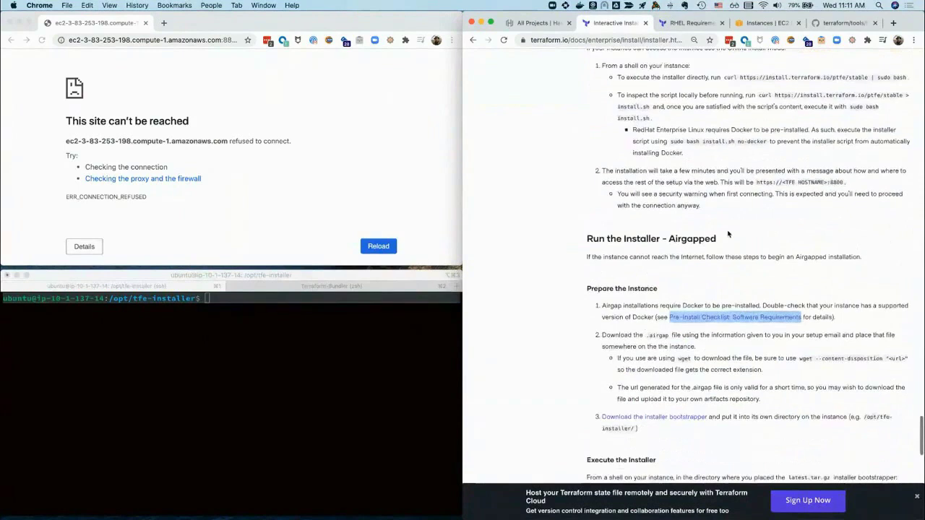
scroll(703, 280, "down", 1)
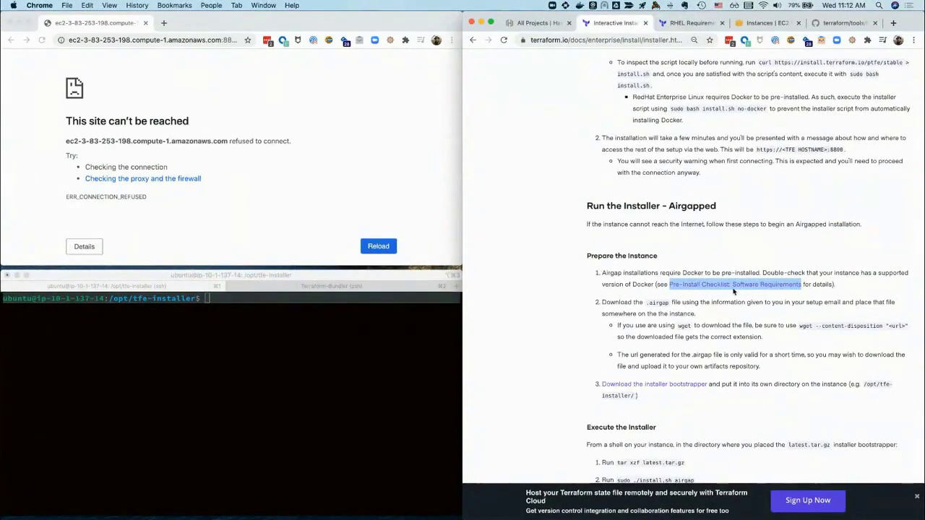
left_click(682, 24)
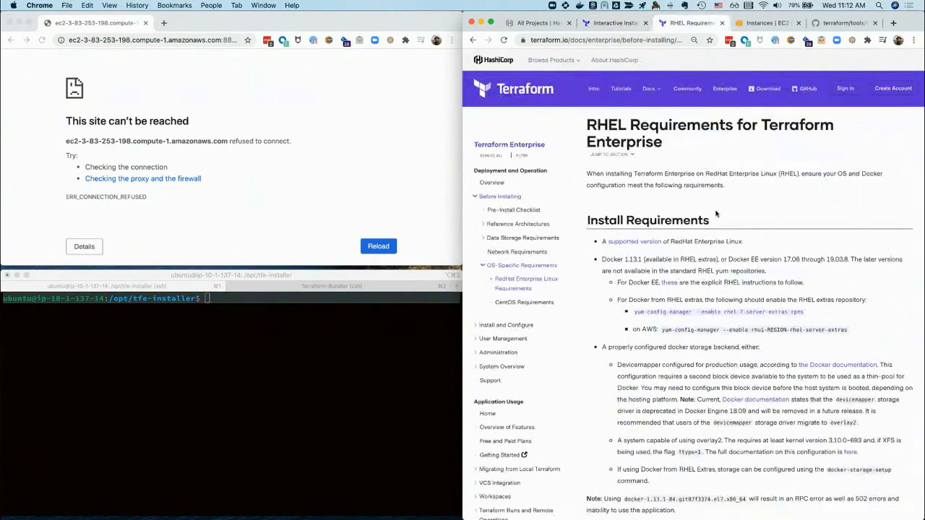
Return to the Pre-Install Checklist and scroll to its Software Requirements section
left_click(474, 41)
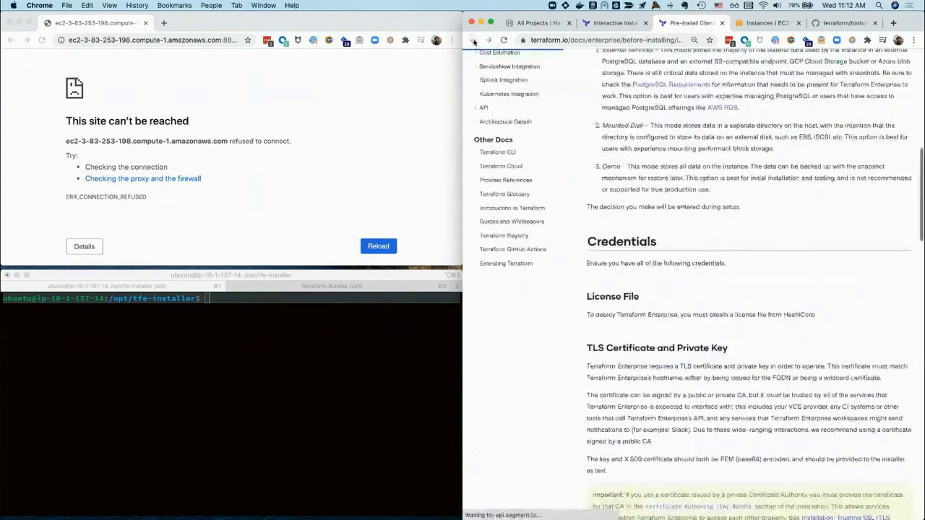
scroll(611, 195, "up", 1)
scroll(611, 195, "down", 6)
scroll(611, 195, "down", 6)
scroll(609, 195, "down", 1)
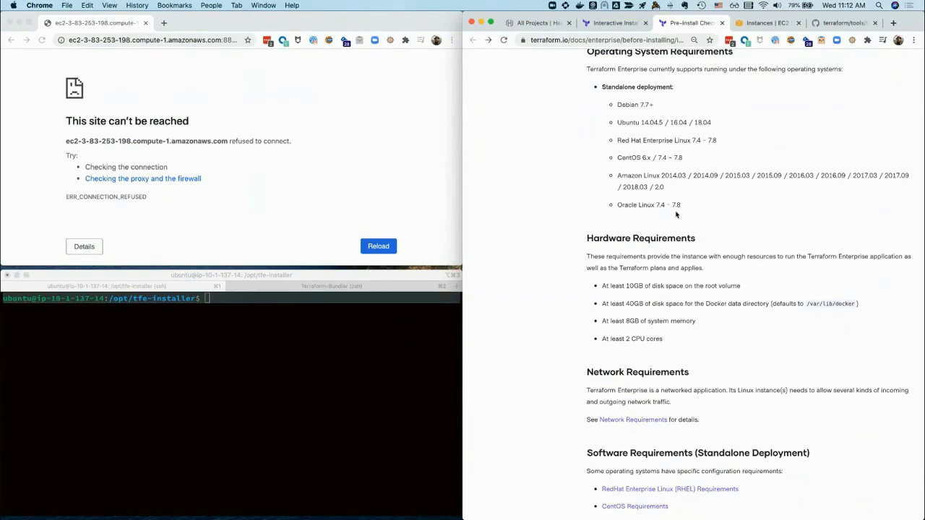
scroll(677, 214, "down", 3)
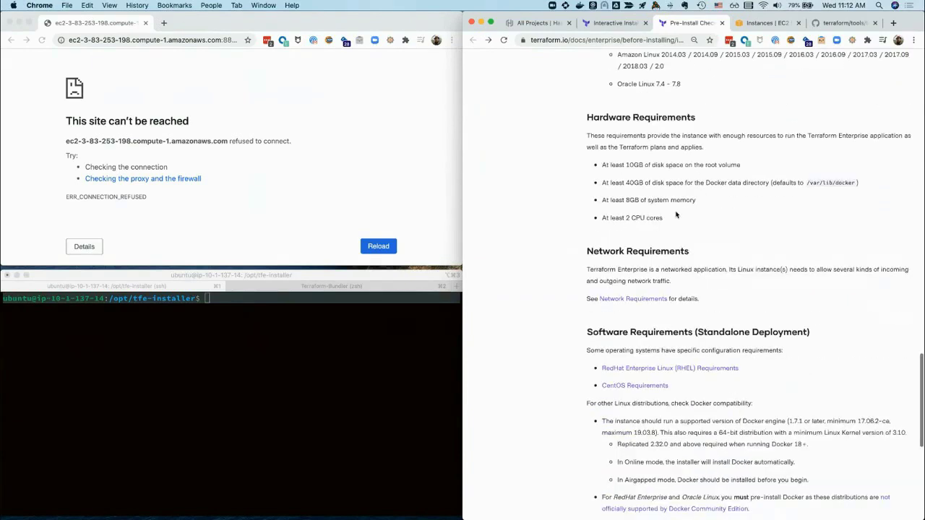
scroll(677, 214, "down", 2)
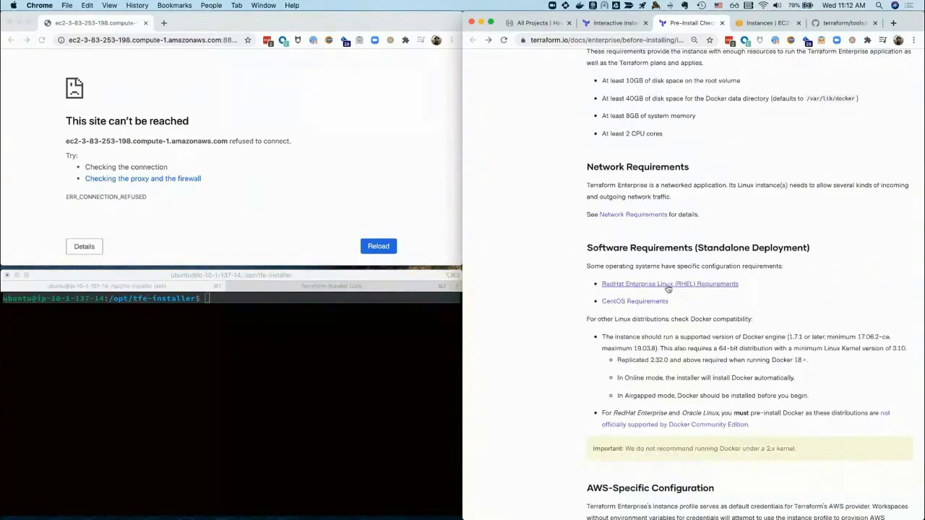
Review the RHEL Requirements for Terraform Enterprise page, then switch to the EC2 instances list
left_click(670, 288)
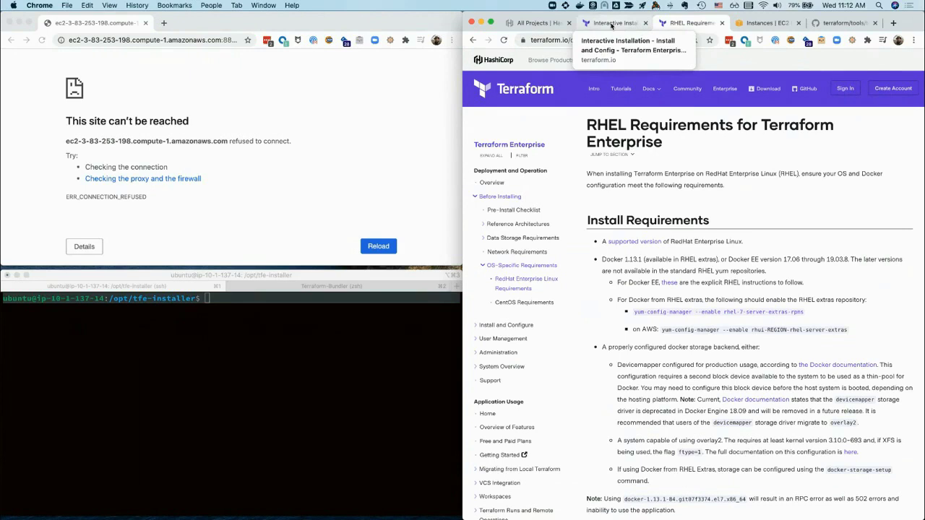
left_click(612, 24)
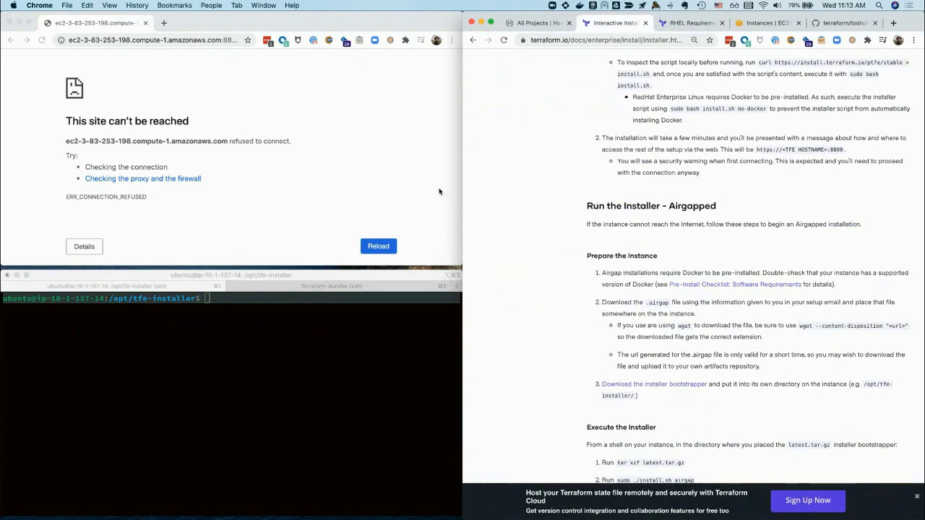
left_click(760, 25)
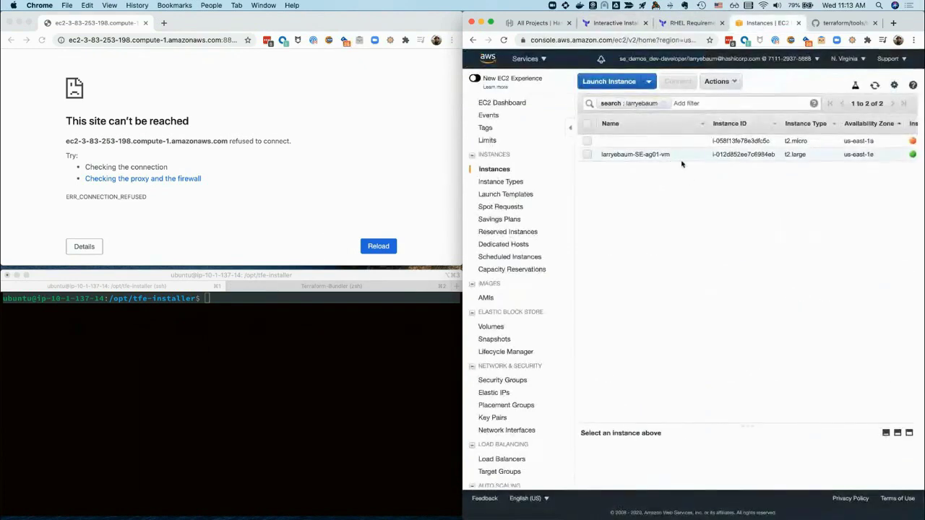
List the installer files, including install.sh and the .airgap bundle, with ls in the instance's terminal
left_click(181, 373)
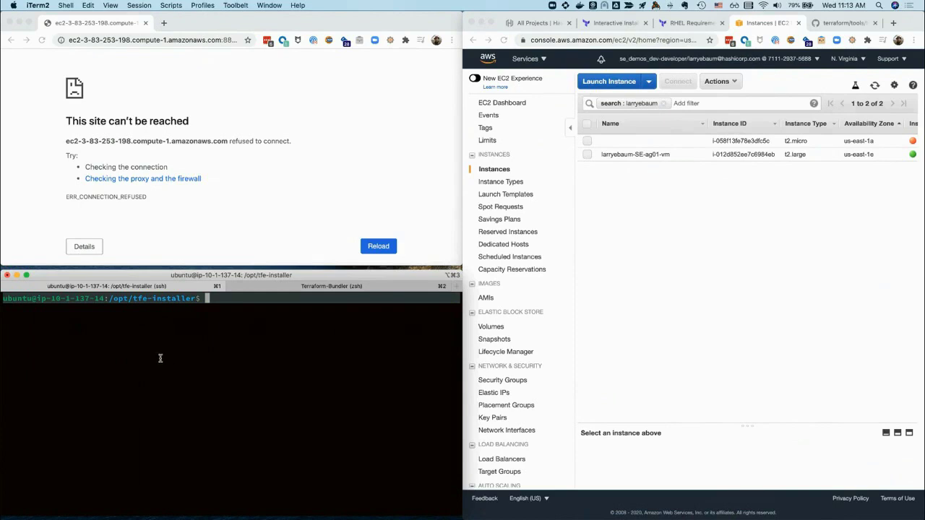
type("ls")
key("Return")
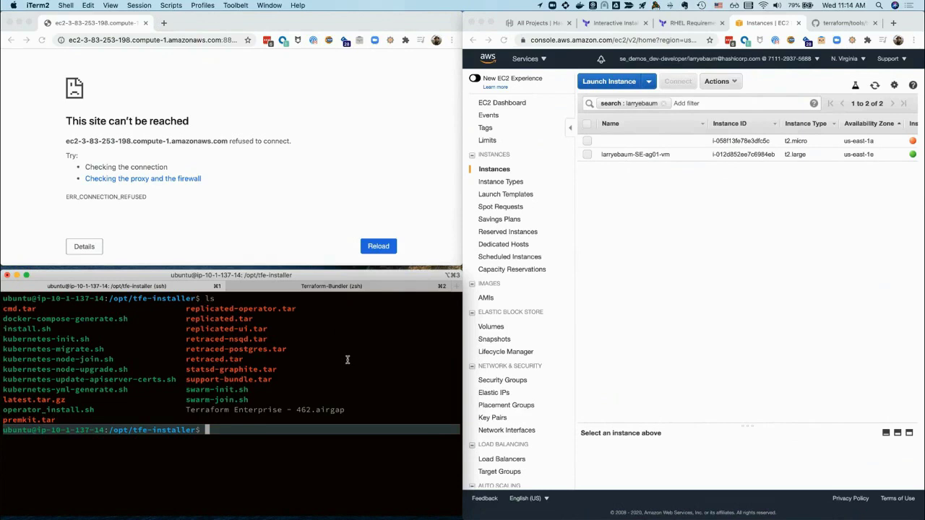
double_click(38, 328)
double_click(257, 410)
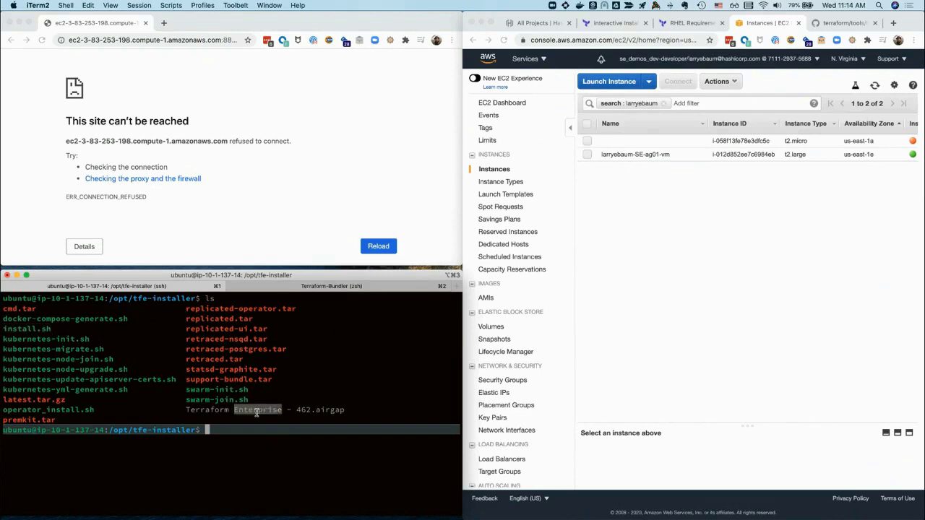
left_click(254, 461)
type("mv")
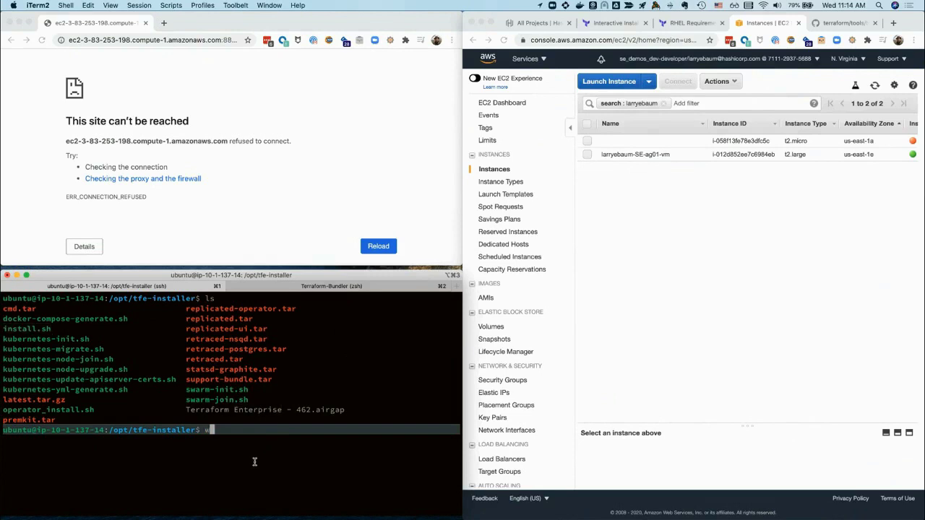
key("BackSpace")
key("BackSpace")
key("BackSpace")
key("BackSpace")
type("ping www.google.com")
key("Return")
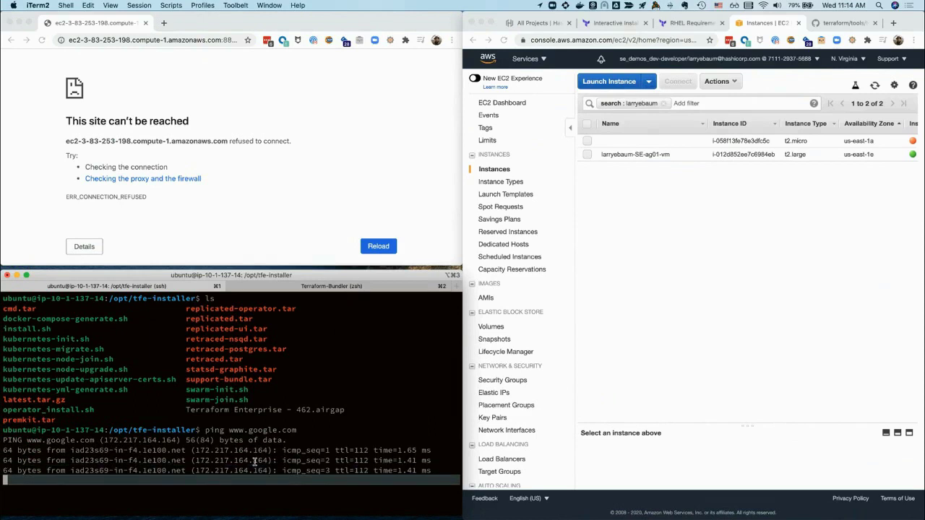
key("ctrl+c")
Ping releases.hashicorp.com and confirm 0% packet loss
type("ping releases.hashicorp.com")
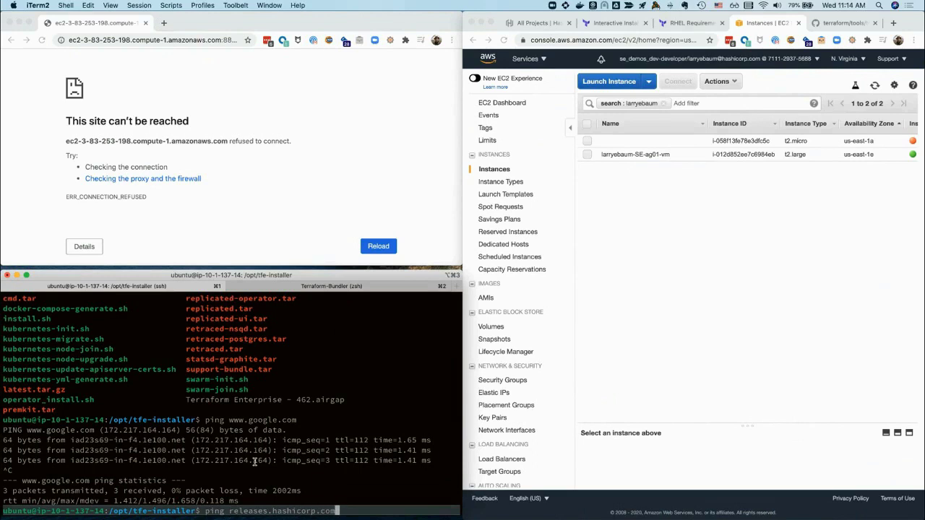
key("Return")
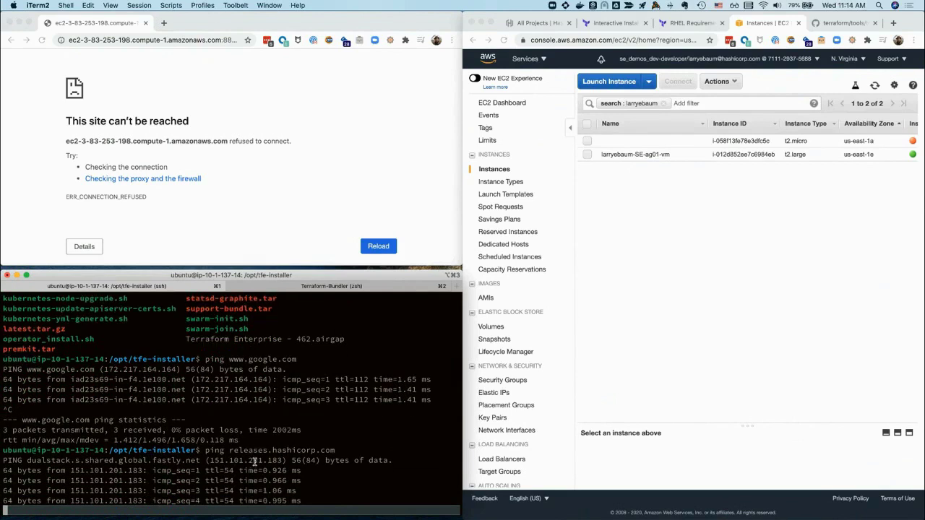
key("ctrl+c")
left_click(635, 260)
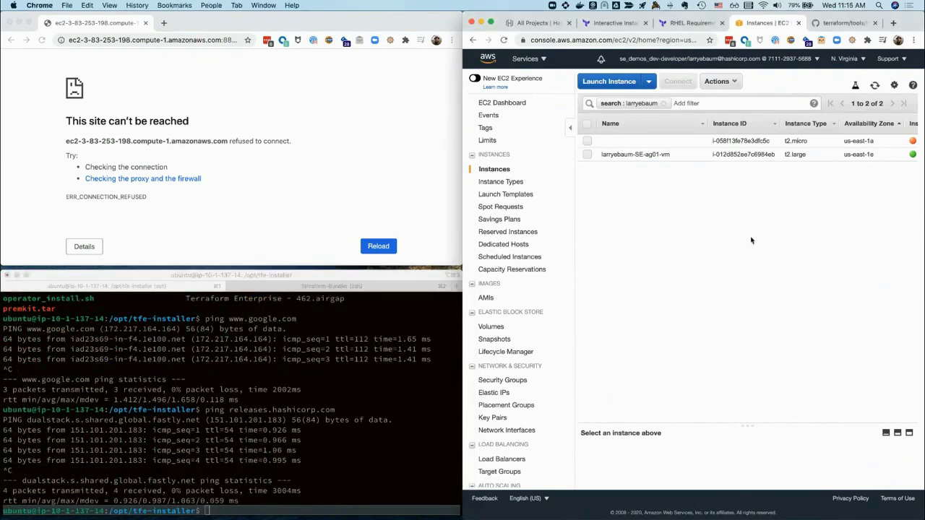
Select the running t2.large instance, maximise the console, and open its attached security group
left_click(588, 154)
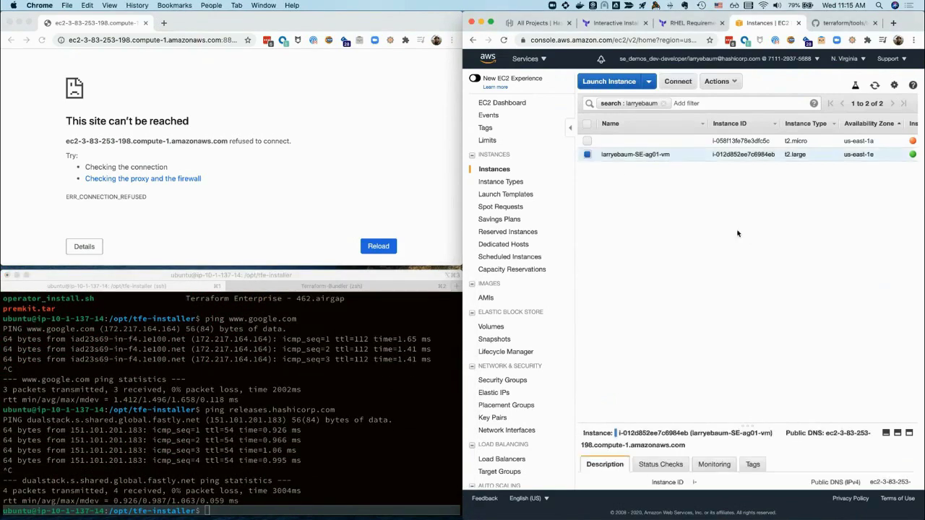
key("ctrl+alt+Return")
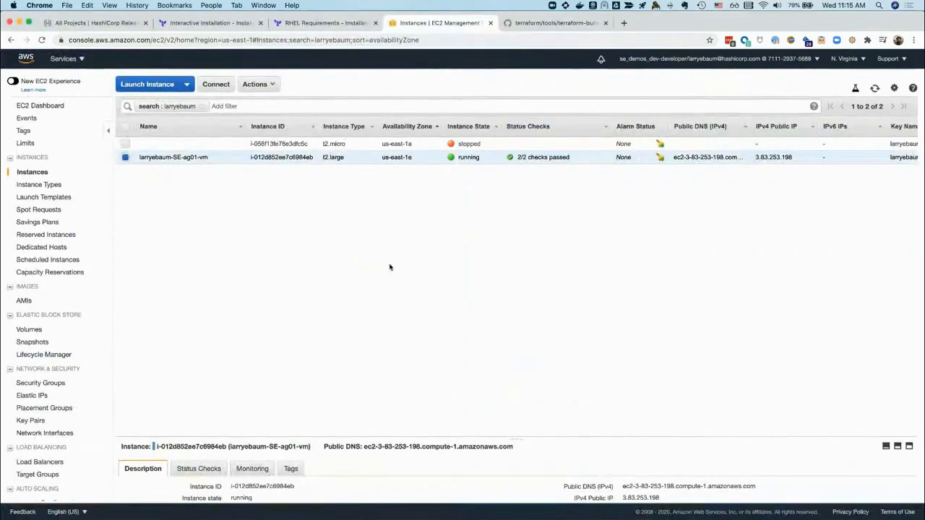
left_click_drag(516, 439, 516, 296)
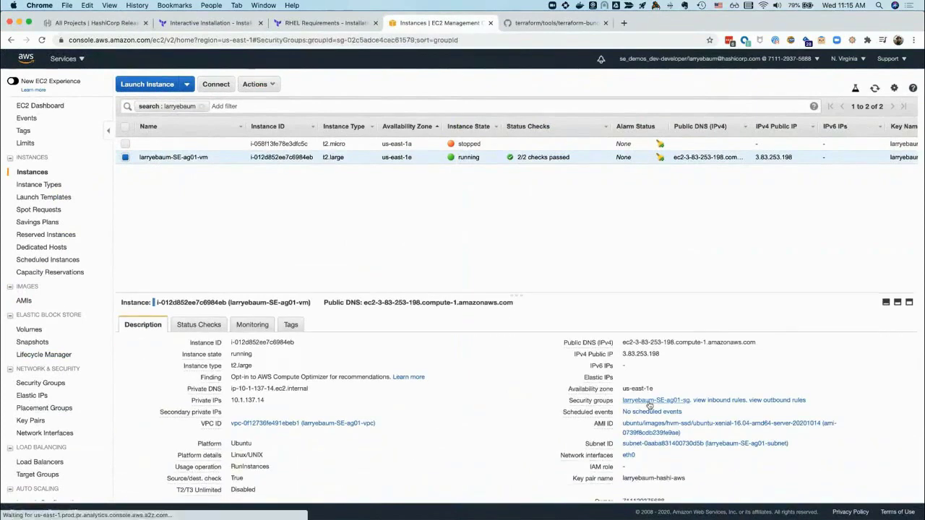
left_click(649, 401)
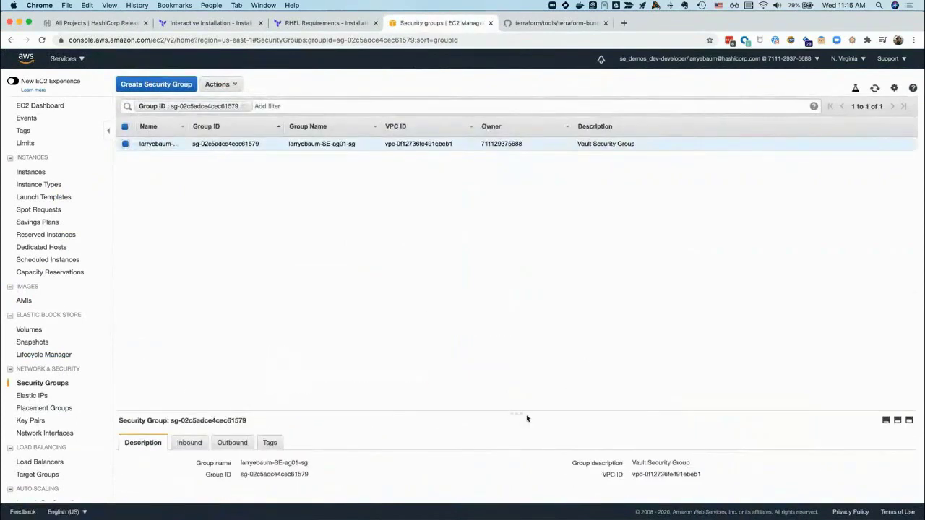
Save the security group's inbound rule with its source limited to my IP
left_click_drag(521, 418, 513, 258)
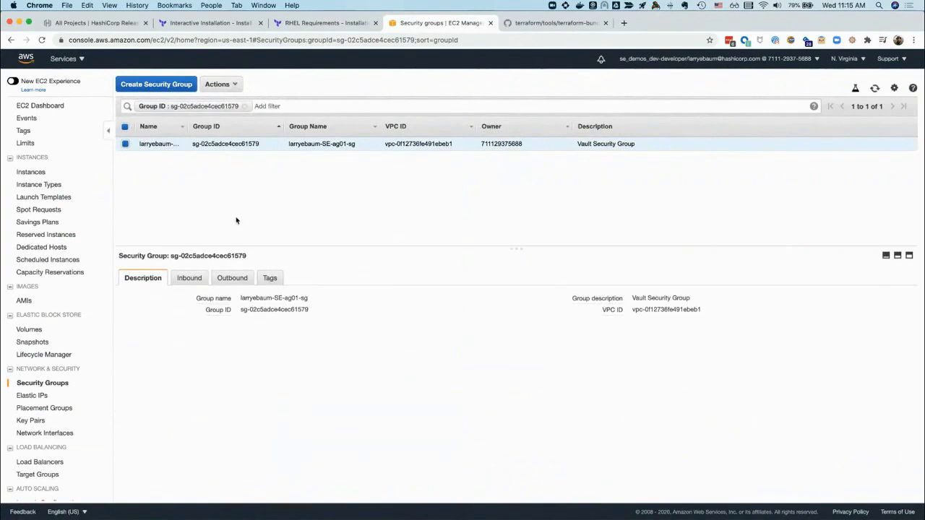
left_click(189, 278)
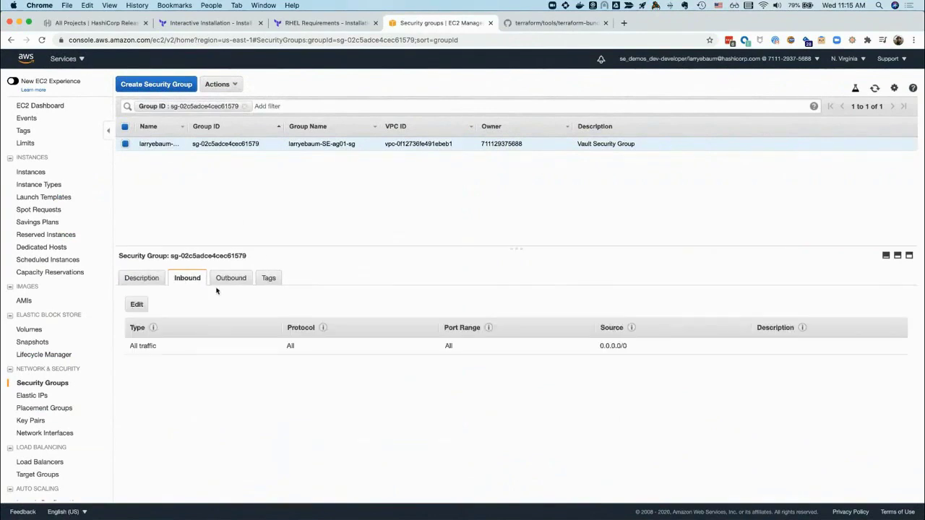
left_click(136, 304)
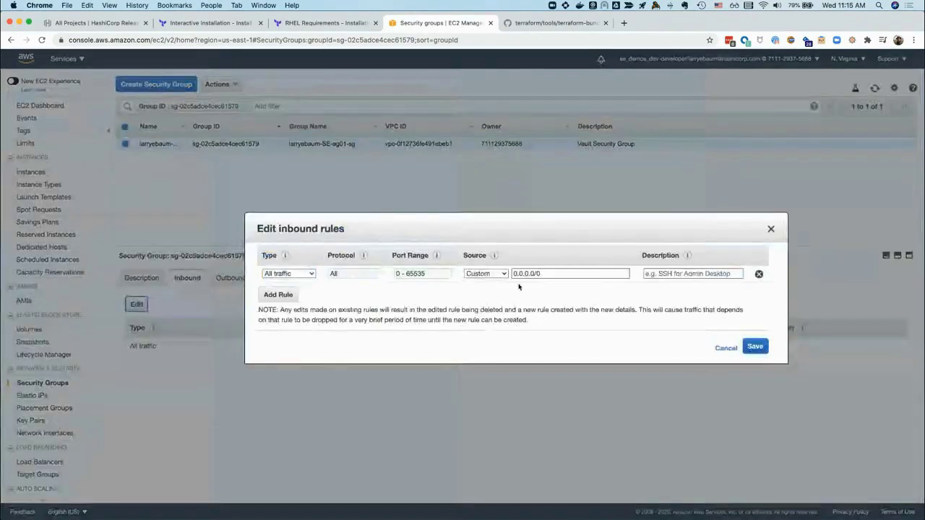
left_click(487, 274)
key("Escape")
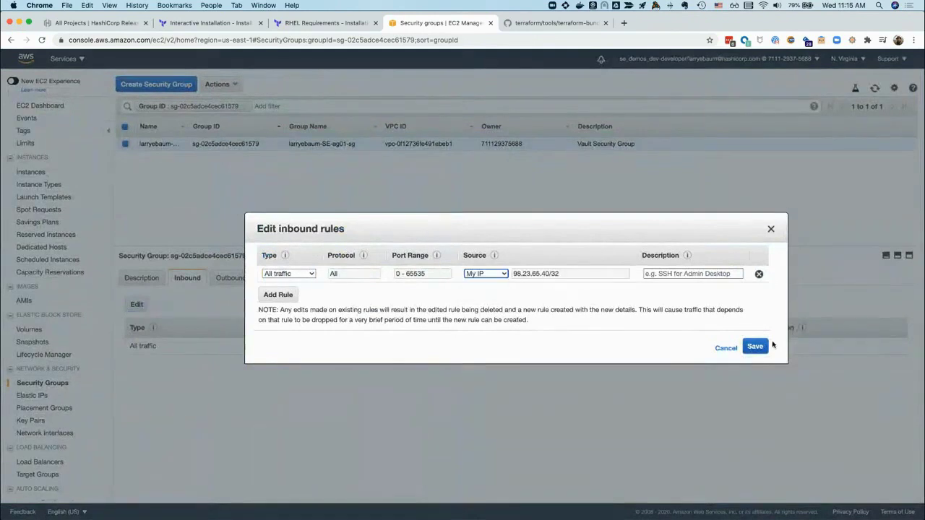
left_click(756, 347)
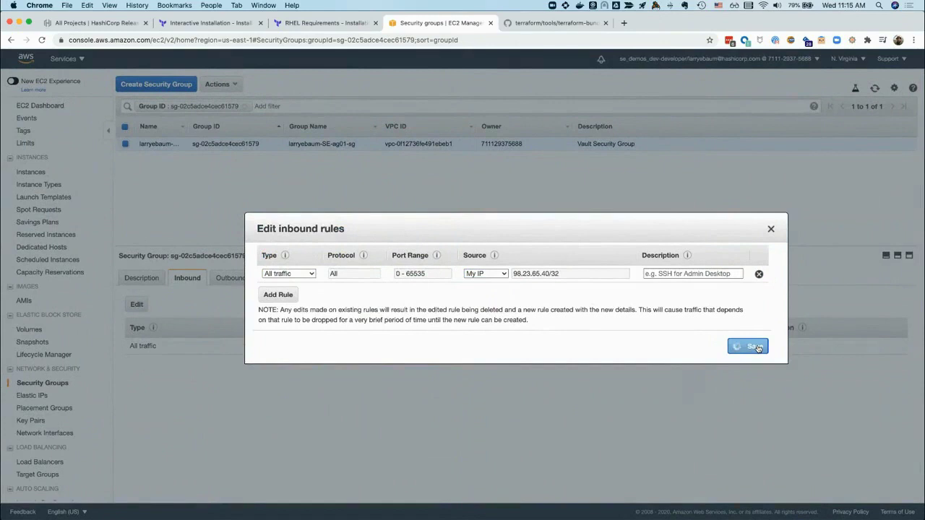
left_click(230, 279)
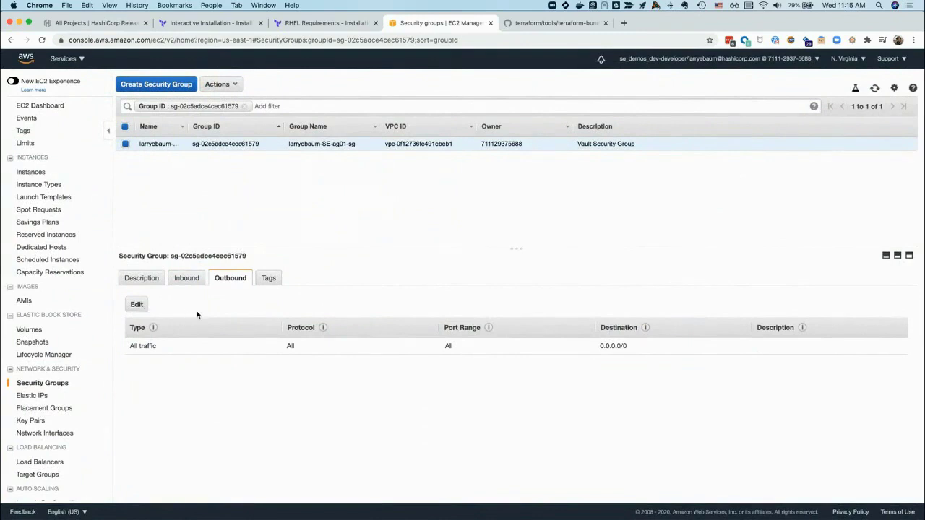
left_click(139, 304)
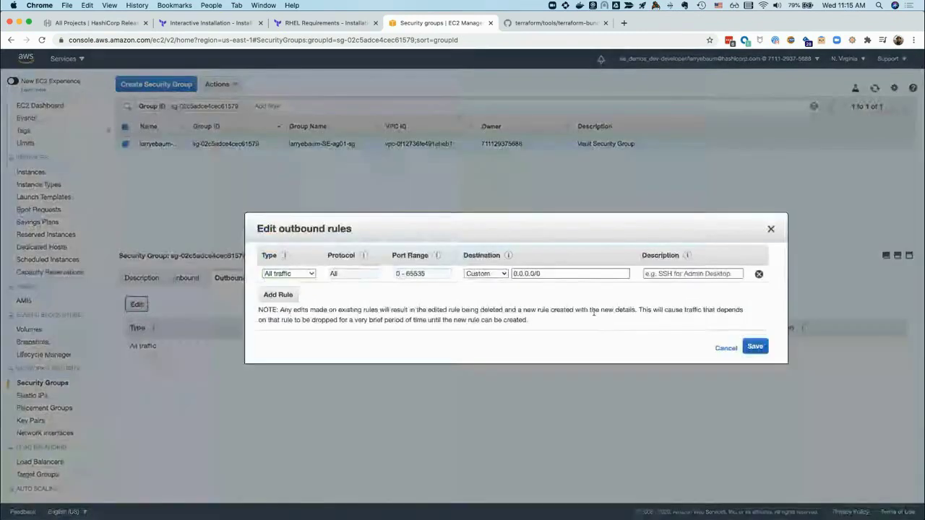
left_click(484, 273)
left_click(484, 292)
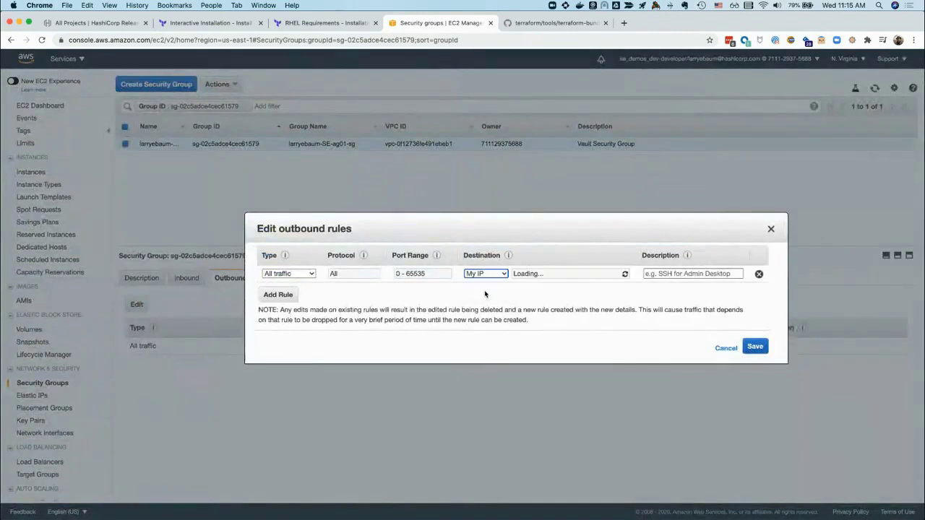
left_click(754, 348)
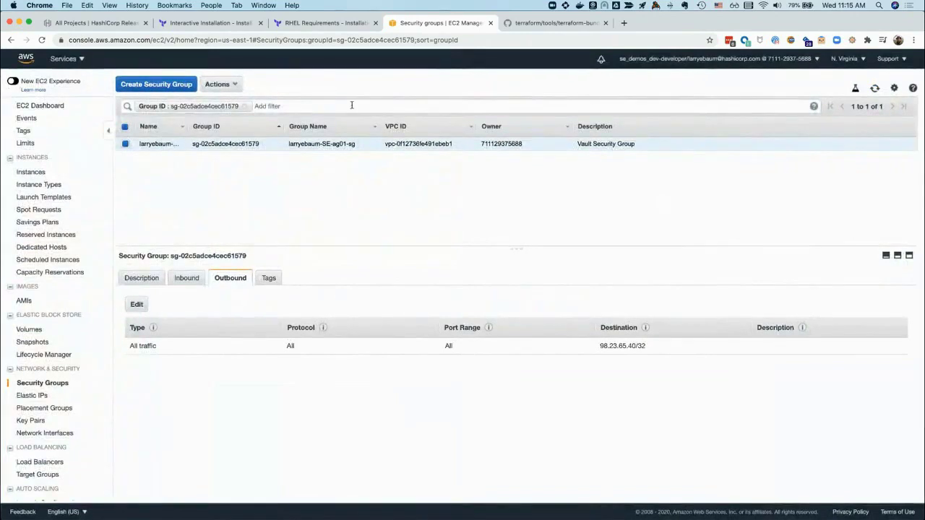
key("alt+super+Right")
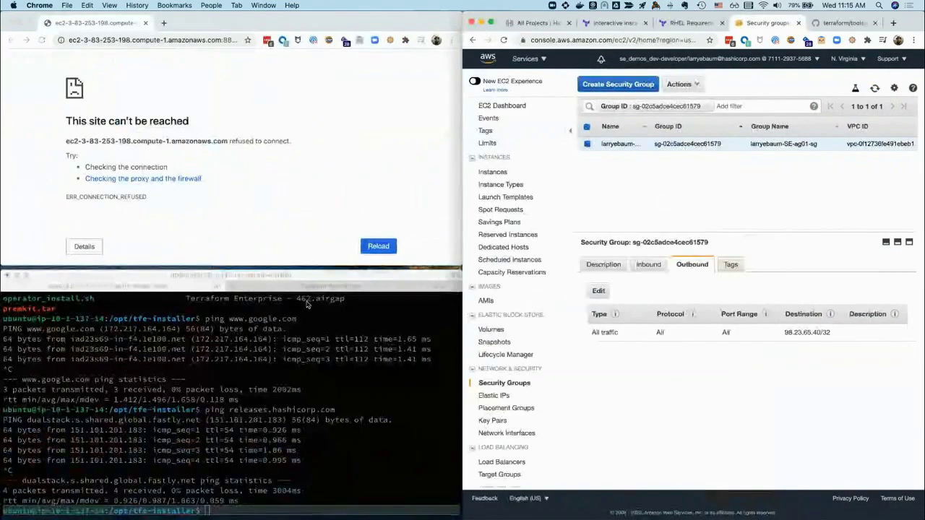
left_click(320, 355)
key("Up")
key("Up")
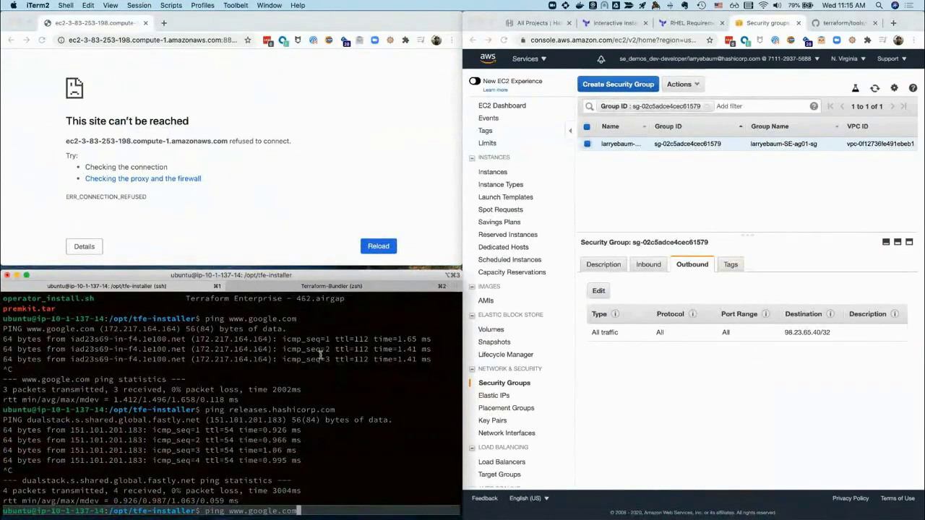
key("Return")
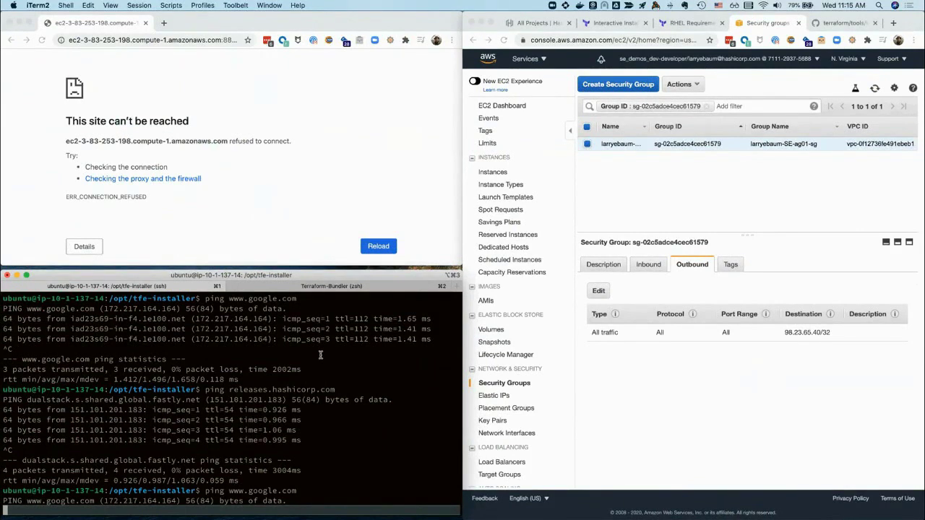
key("ctrl+c")
key("Up")
key("Up")
key("Return")
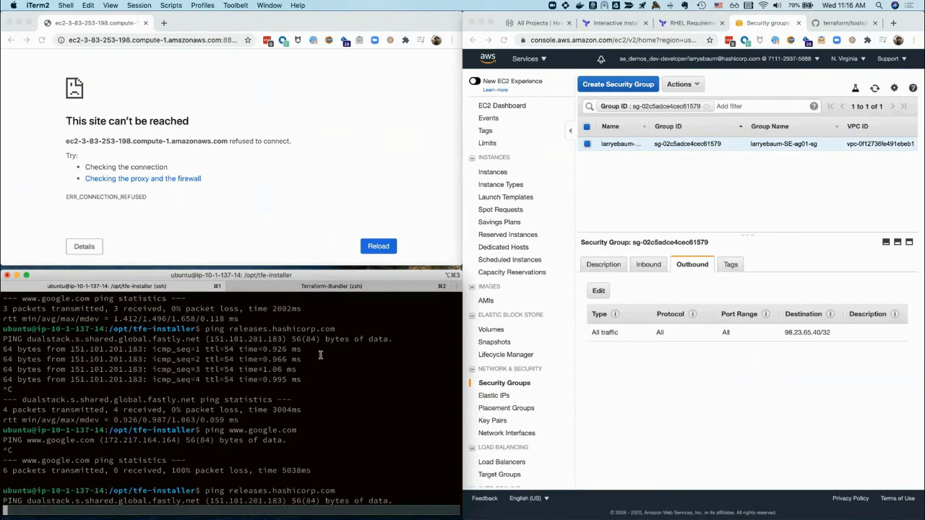
key("ctrl+c")
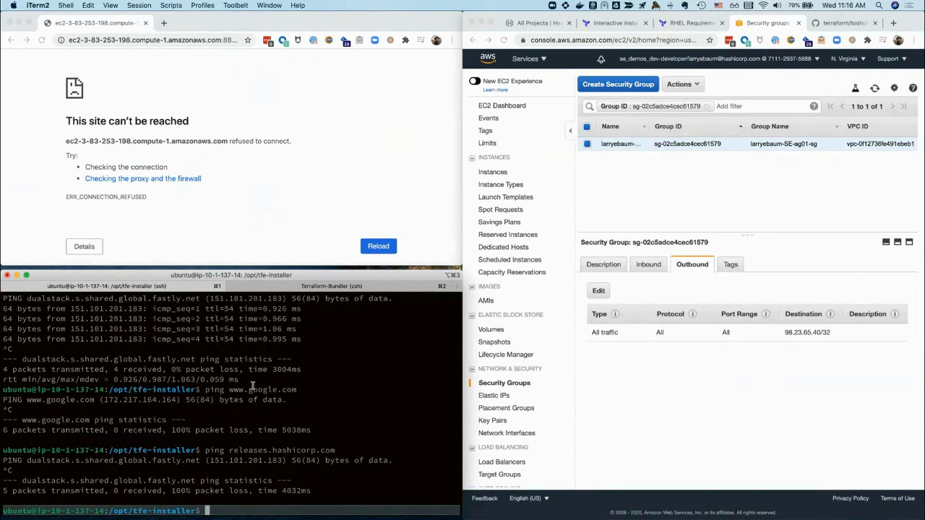
type("clear")
key("Return")
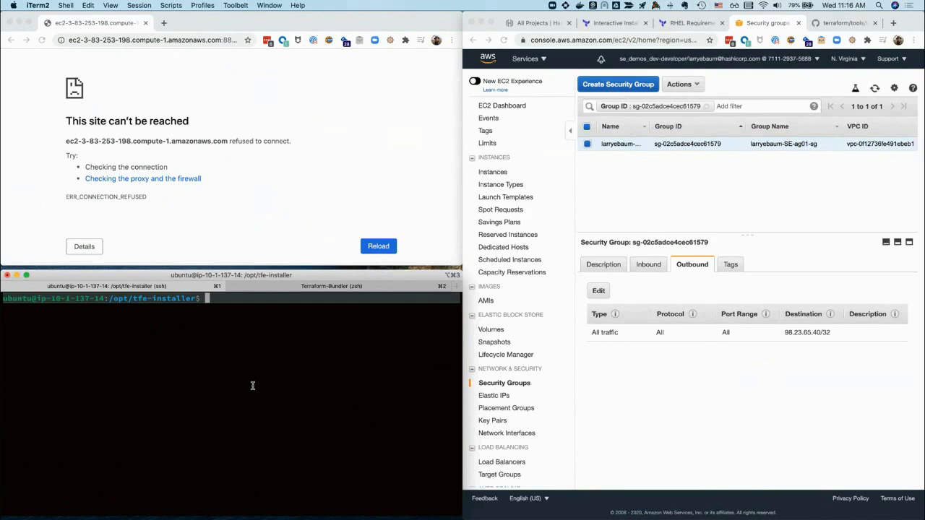
Scroll the Interactive Installation docs to the airgapped installer steps and select './install.sh airgap'
left_click(601, 26)
scroll(708, 248, "up", 4)
scroll(711, 246, "up", 7)
scroll(710, 246, "down", 5)
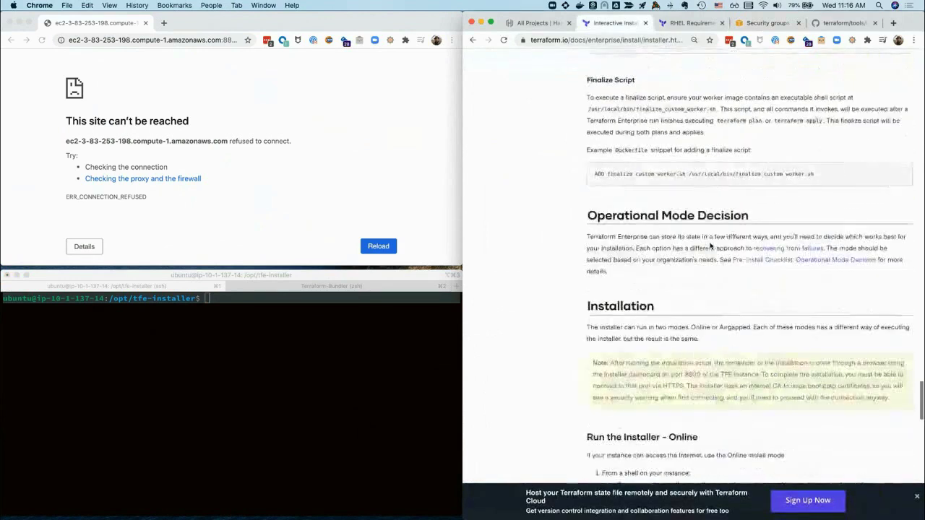
scroll(711, 246, "down", 10)
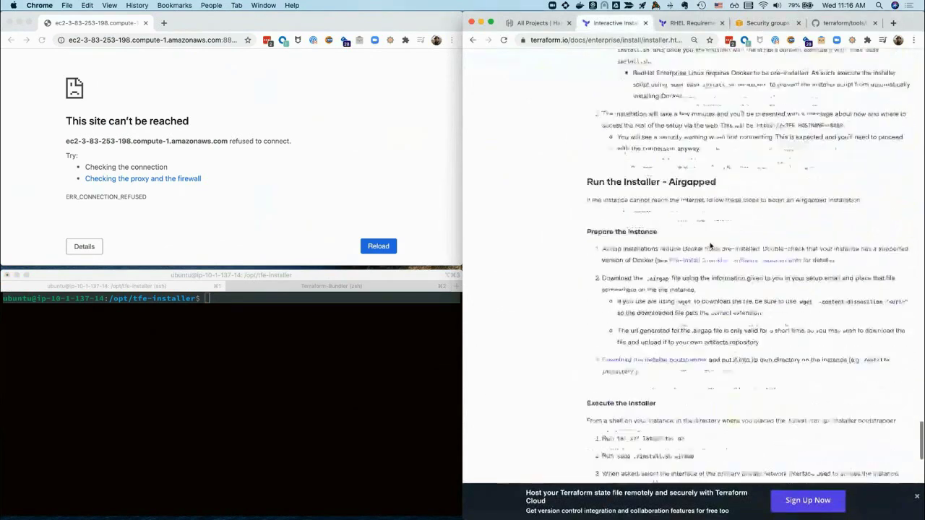
scroll(768, 278, "down", 1)
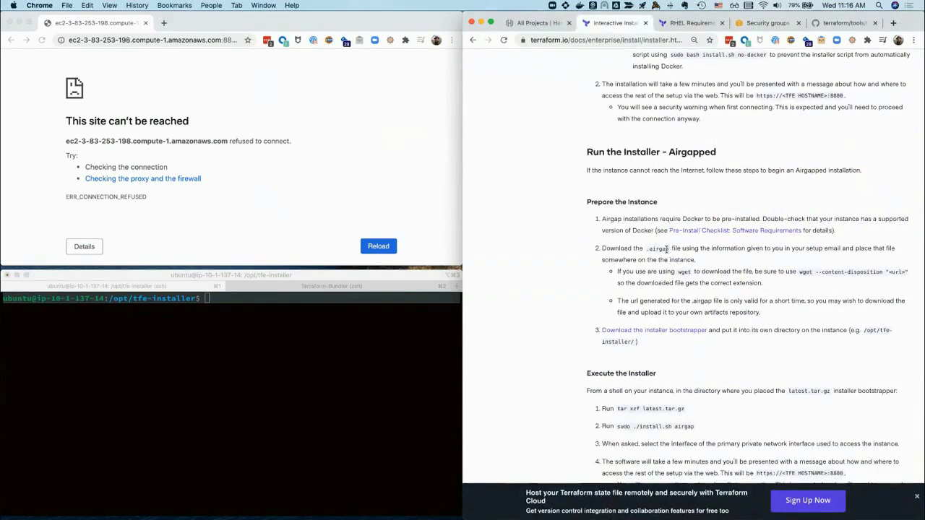
scroll(677, 290, "down", 7)
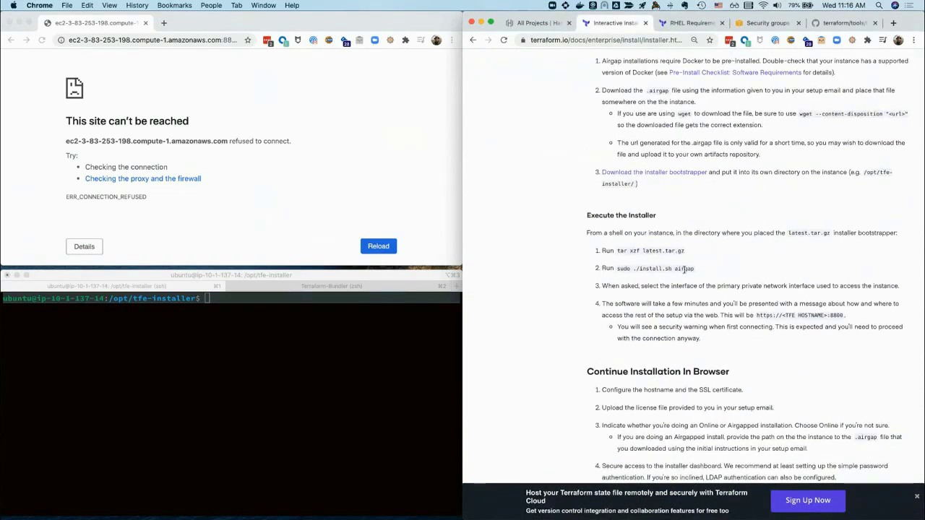
left_click_drag(694, 268, 636, 268)
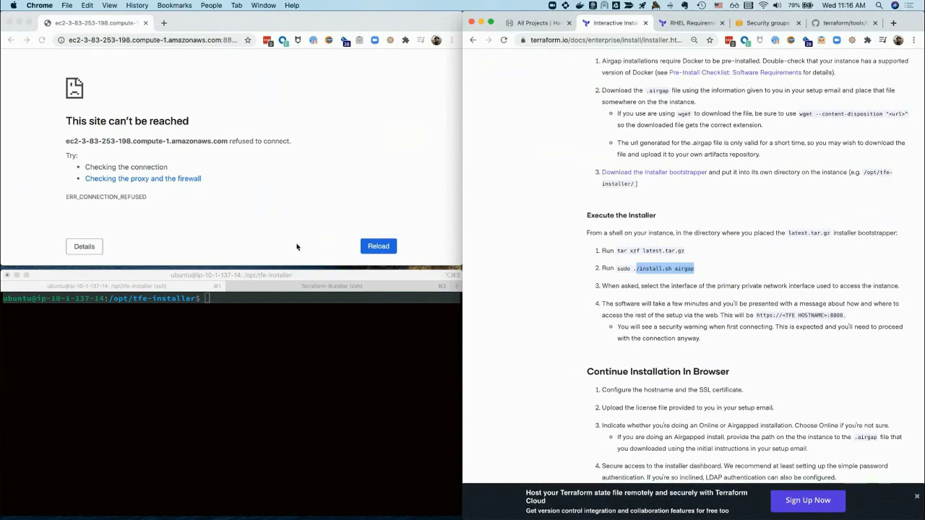
Run 'sudo ./install.sh airgap' and choose interface 0 (eth0) at the prompt
left_click(215, 372)
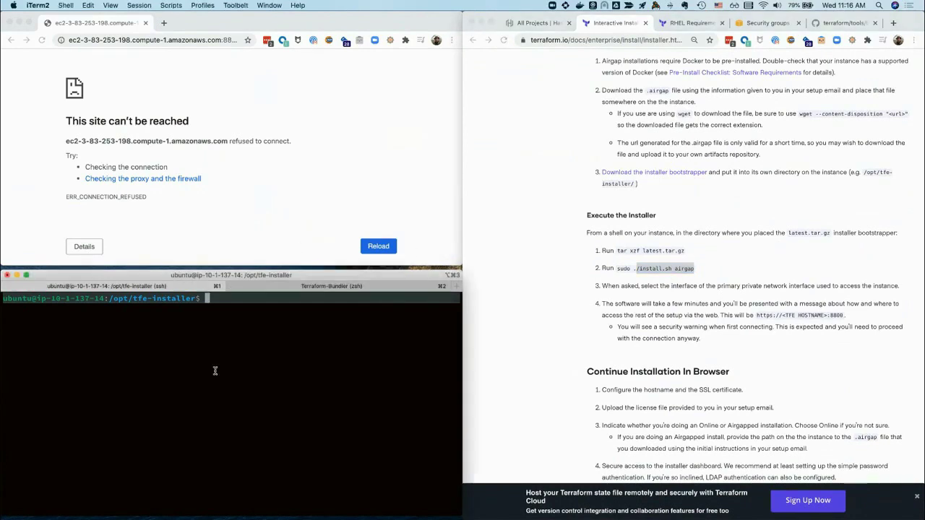
type("sudo ./install.sh airgap")
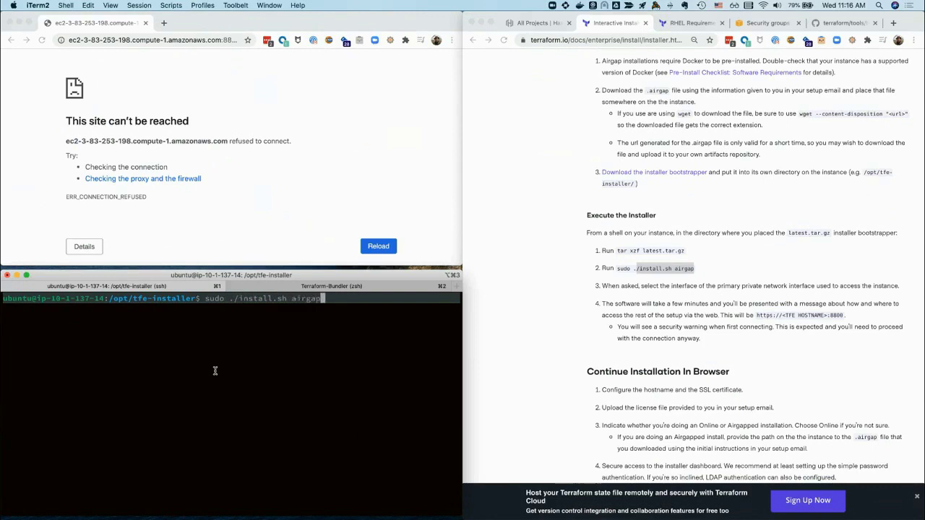
key("Return")
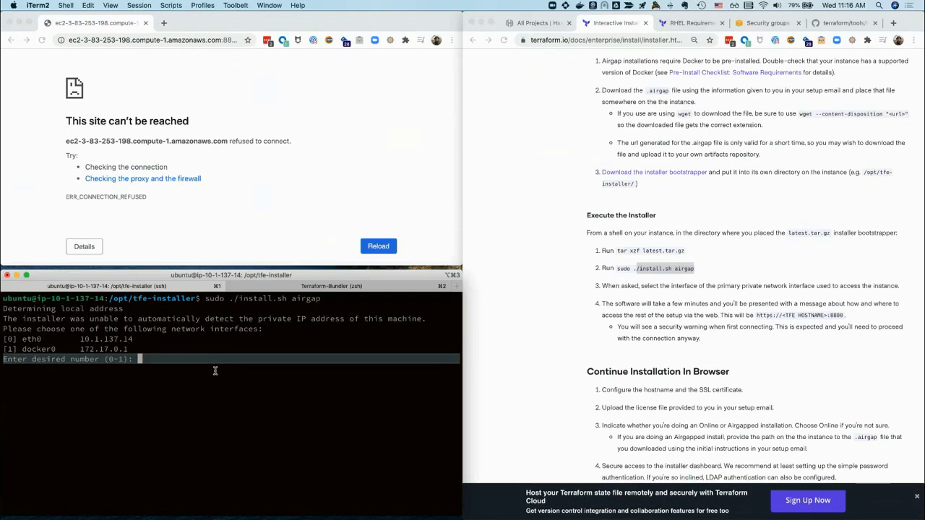
type("0")
key("Return")
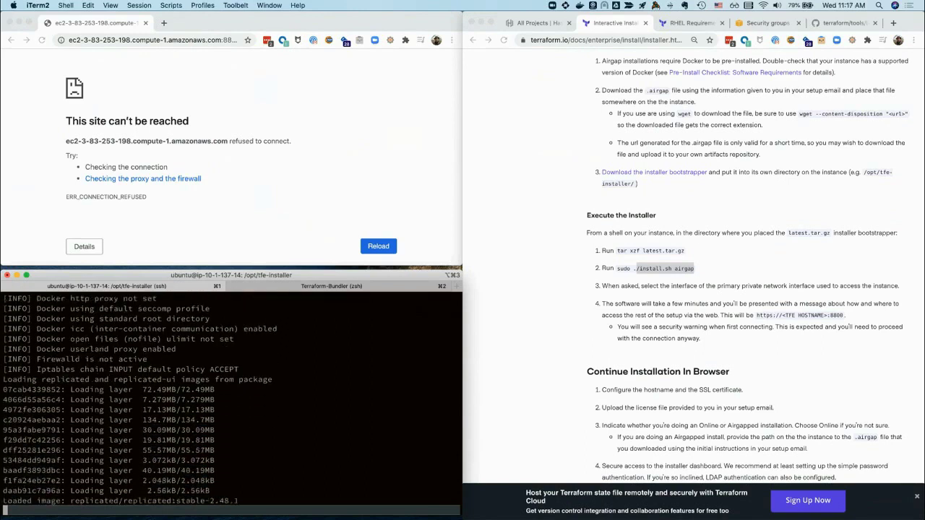
scroll(668, 272, "down", 3)
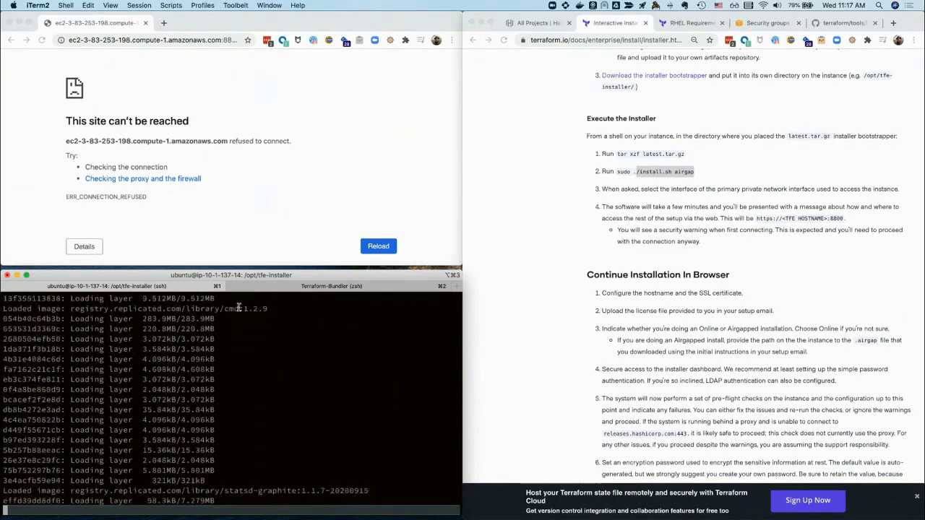
Select the browser's web address and scroll the docs while the installer finishes
left_click(164, 55)
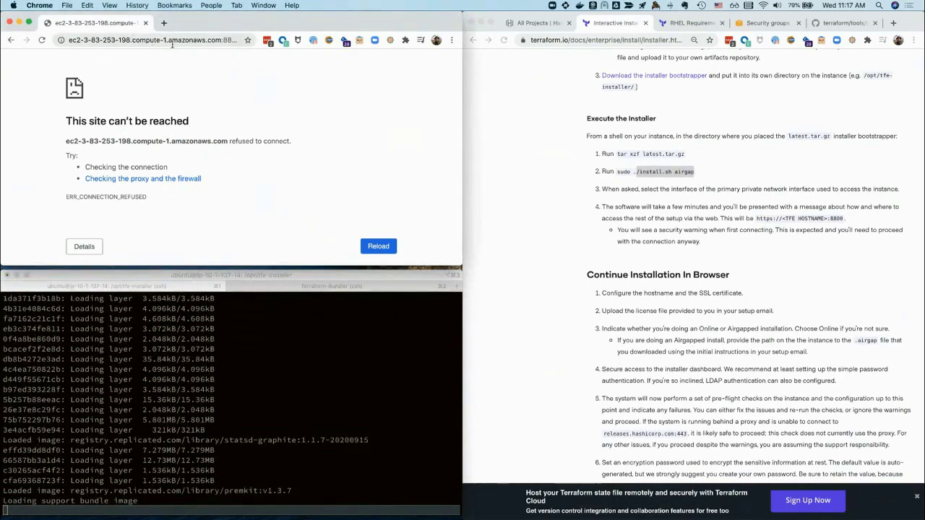
left_click(211, 40)
key("super+c")
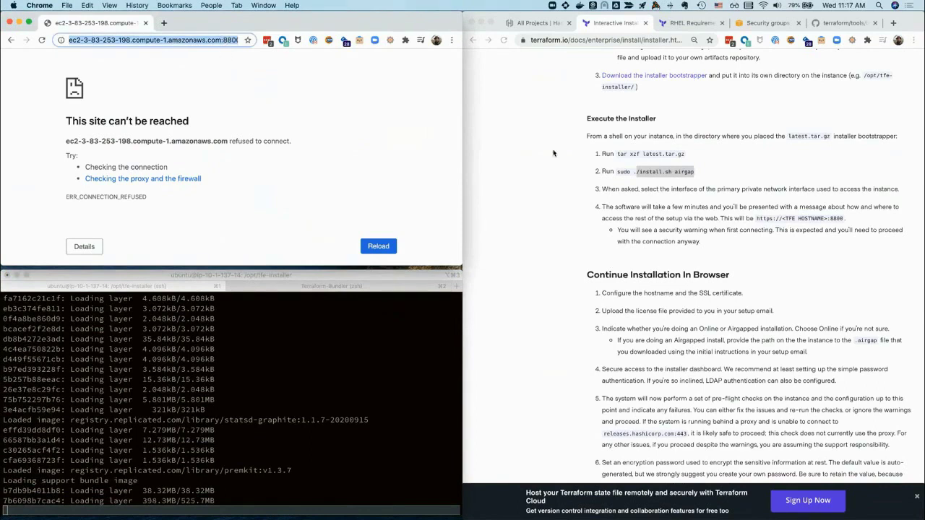
left_click(847, 222)
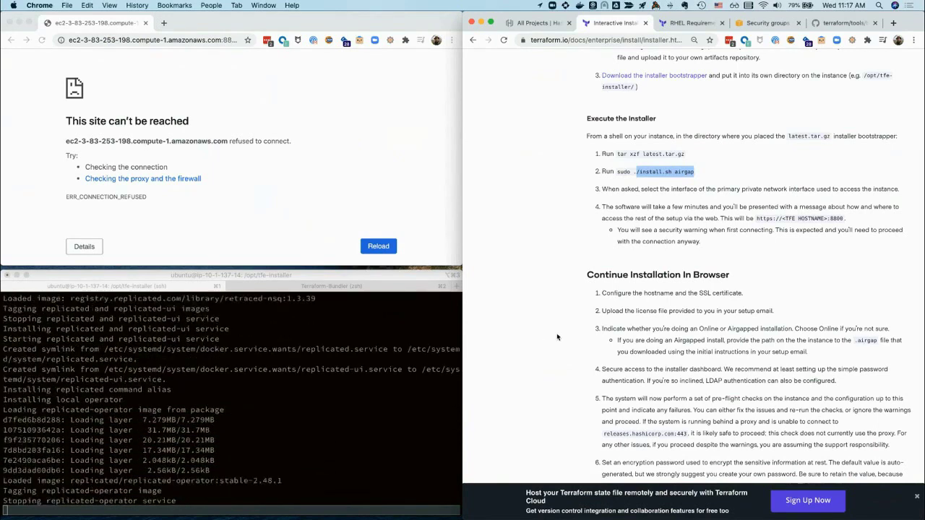
scroll(557, 337, "down", 2)
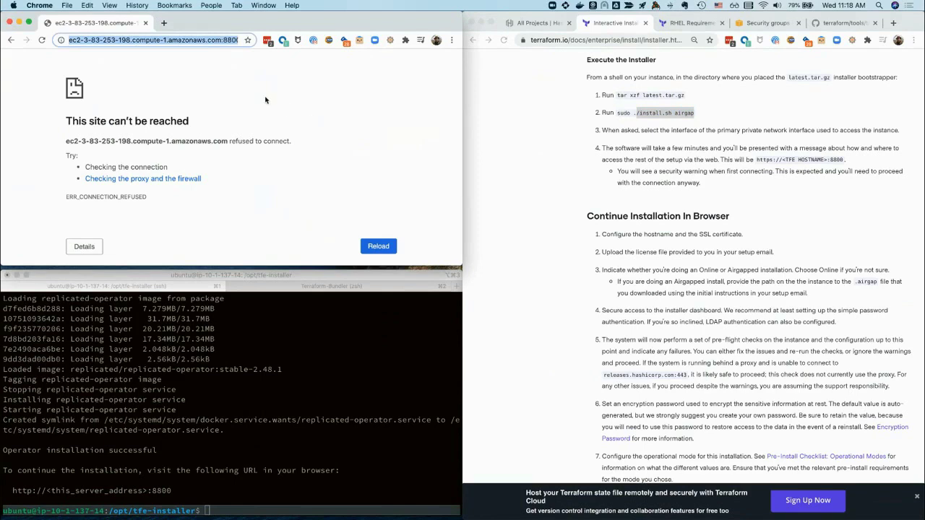
Reload the admin console on port 8800, maximise the browser, and bypass the certificate warning
left_click(226, 121)
left_click(41, 40)
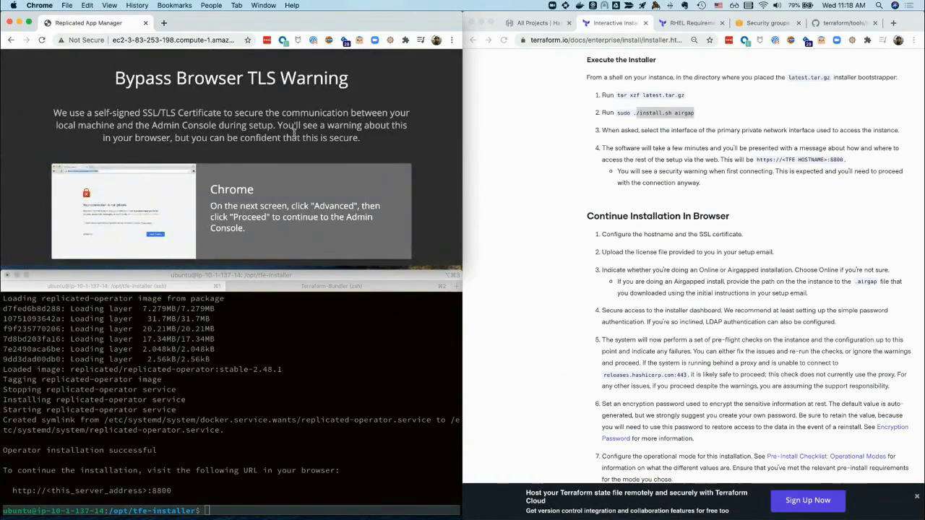
key("ctrl+alt+Return")
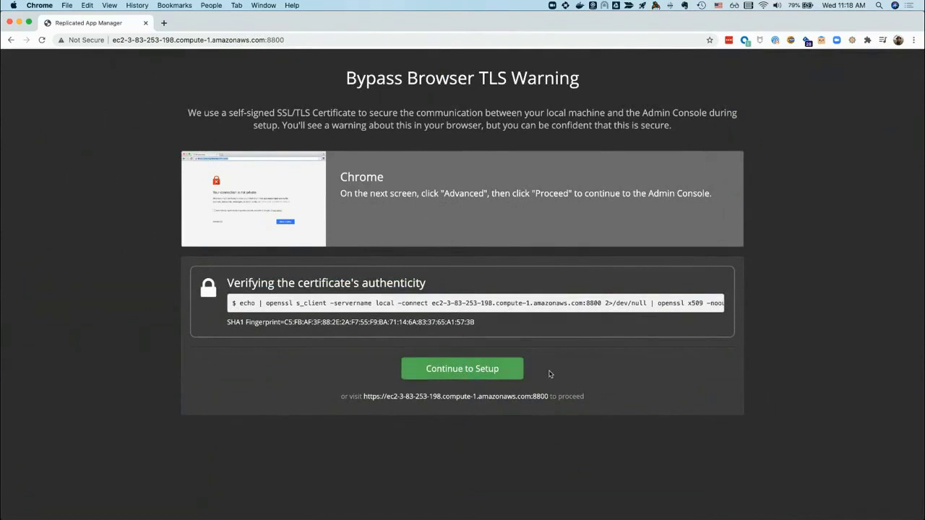
left_click(473, 369)
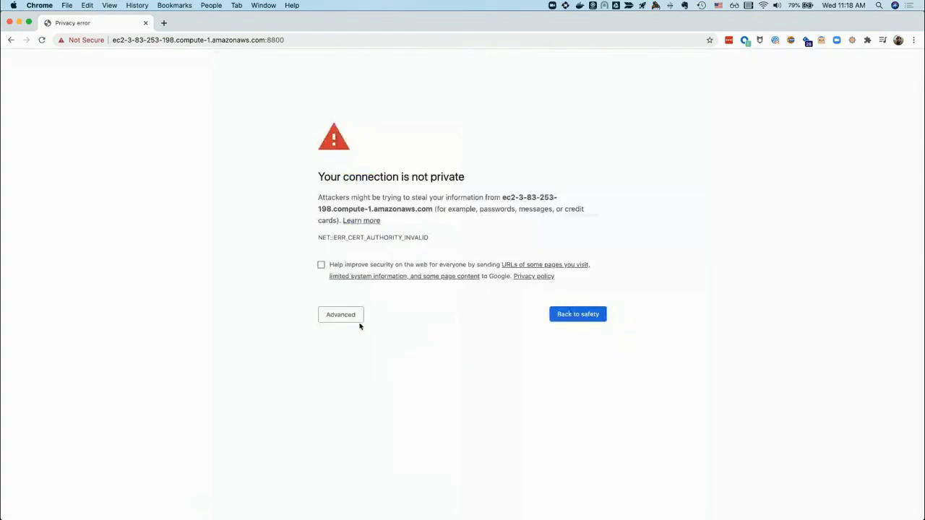
left_click(345, 314)
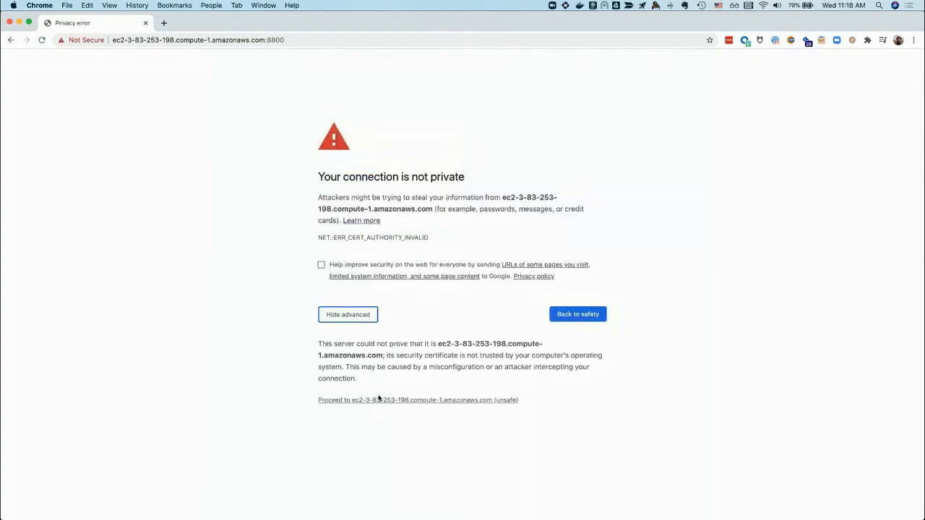
left_click(374, 399)
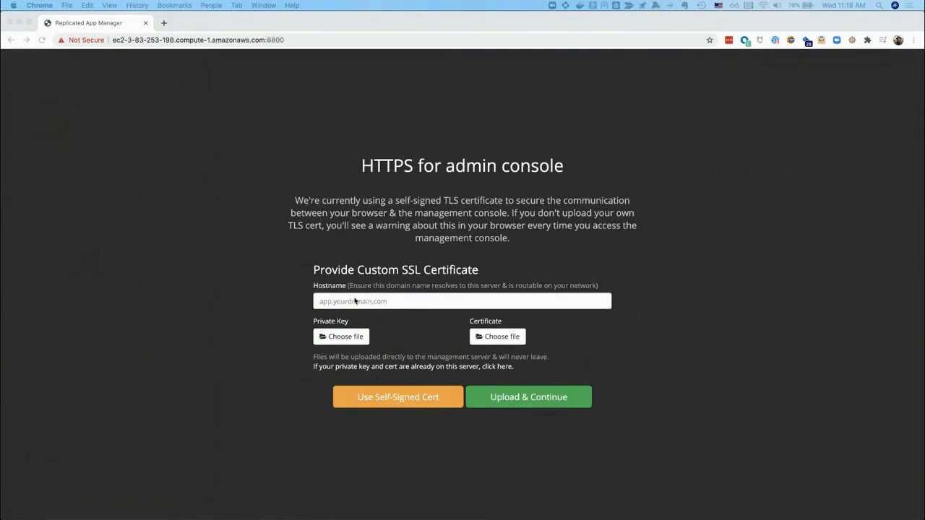
Paste the EC2 public hostname, keep the self-signed certificate, and proceed past Chrome's privacy warning
left_click(357, 302)
left_click(354, 298)
key("super+v")
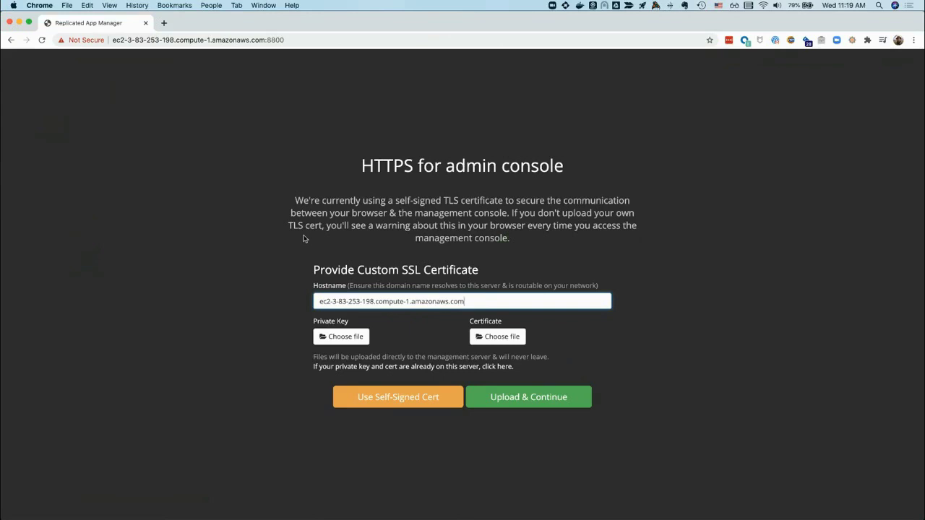
left_click(397, 404)
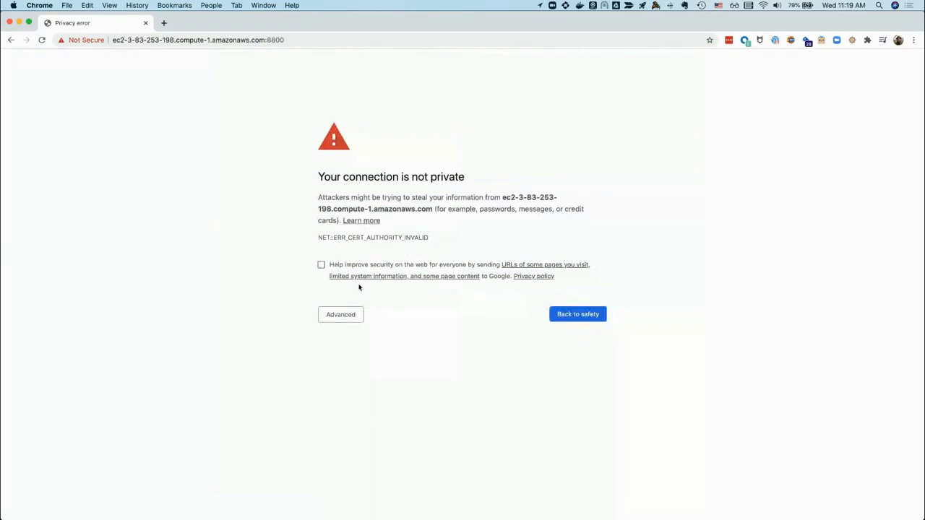
left_click(344, 316)
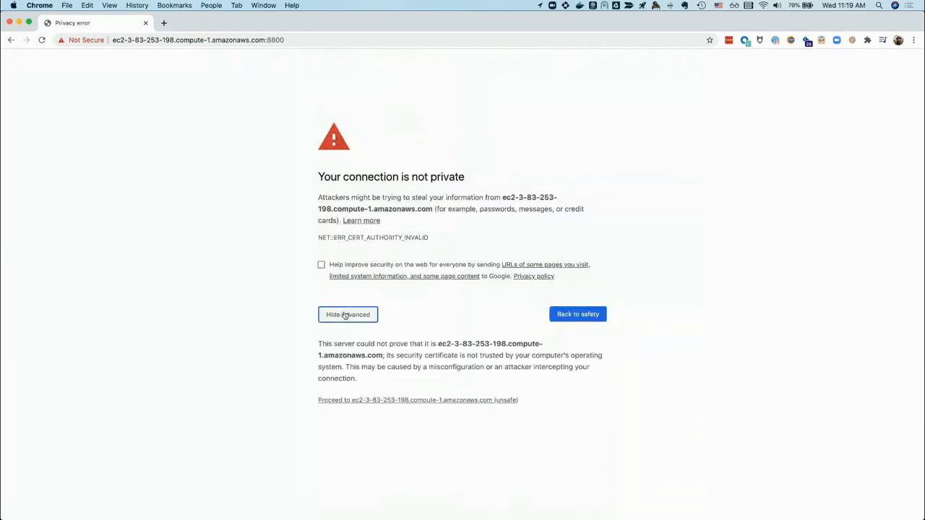
left_click(357, 401)
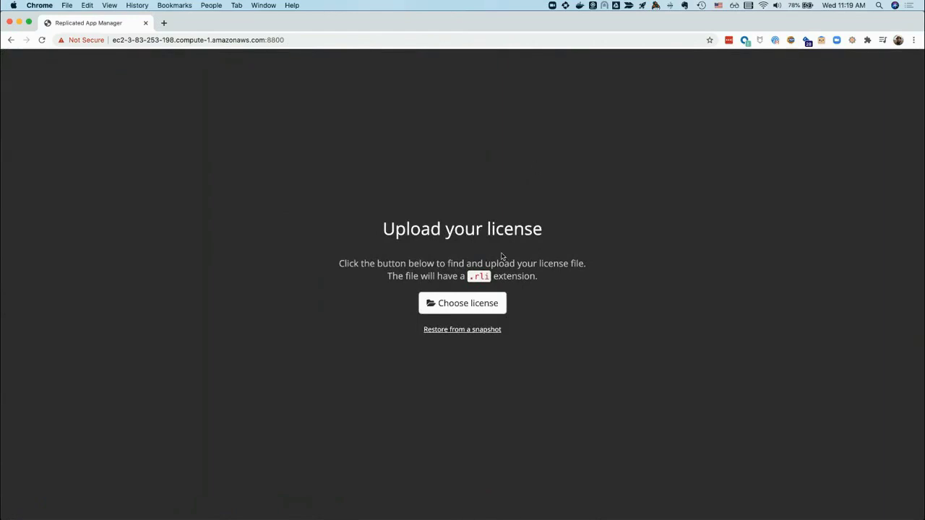
Upload the .rli license file to Replicated App Manager
left_click(467, 309)
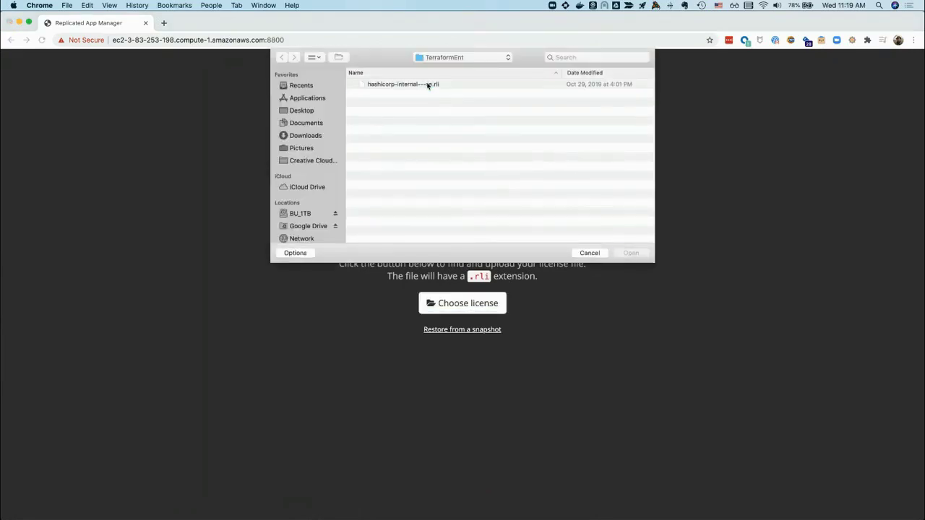
left_click(431, 85)
left_click(629, 254)
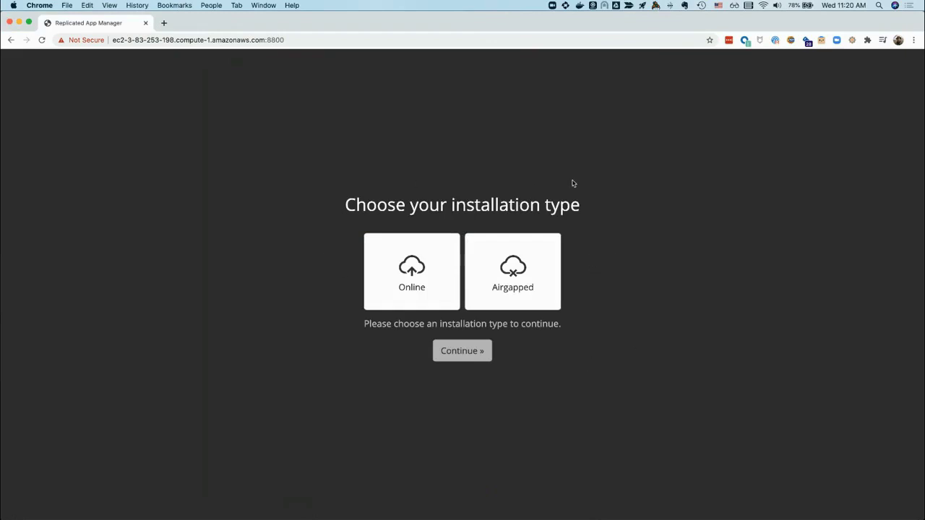
Choose an airgapped install with bundle path /opt/tfe-installer/Terraform Enterprise - 462.airgap
left_click(522, 256)
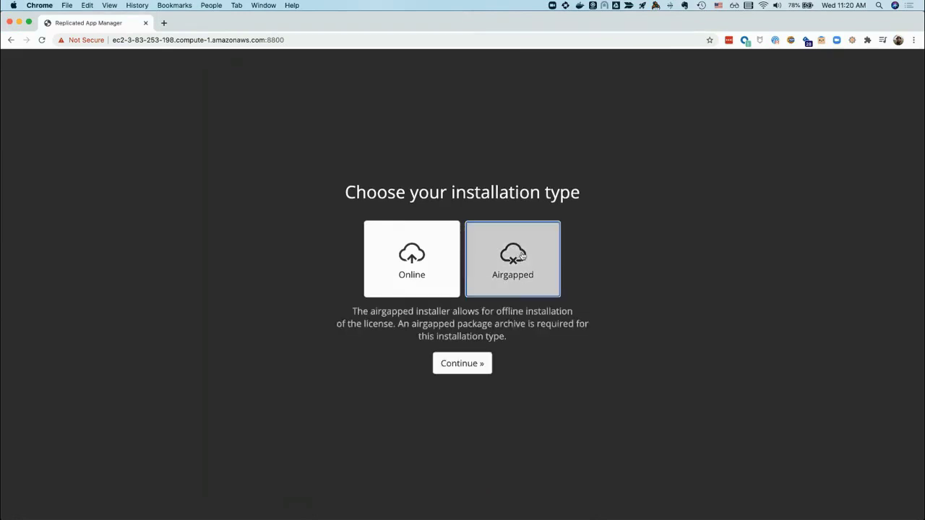
left_click(468, 363)
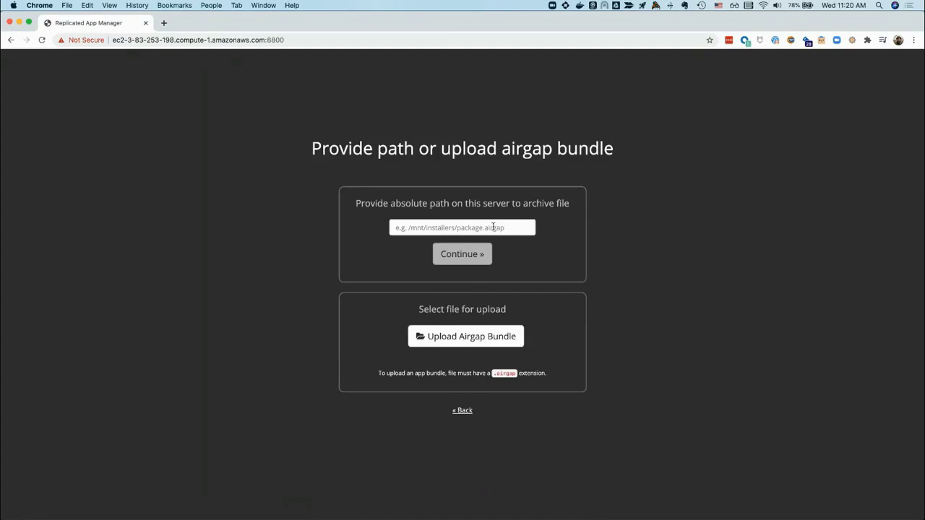
left_click(493, 227)
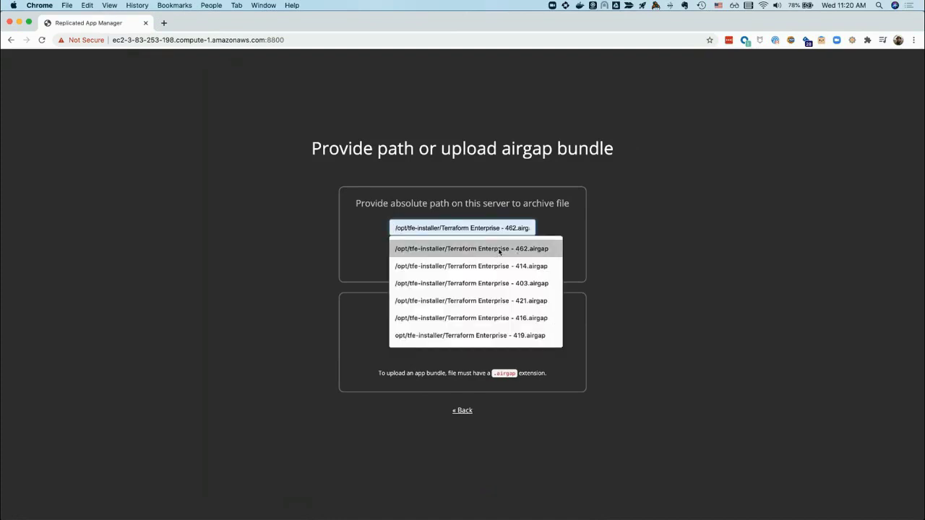
left_click(499, 249)
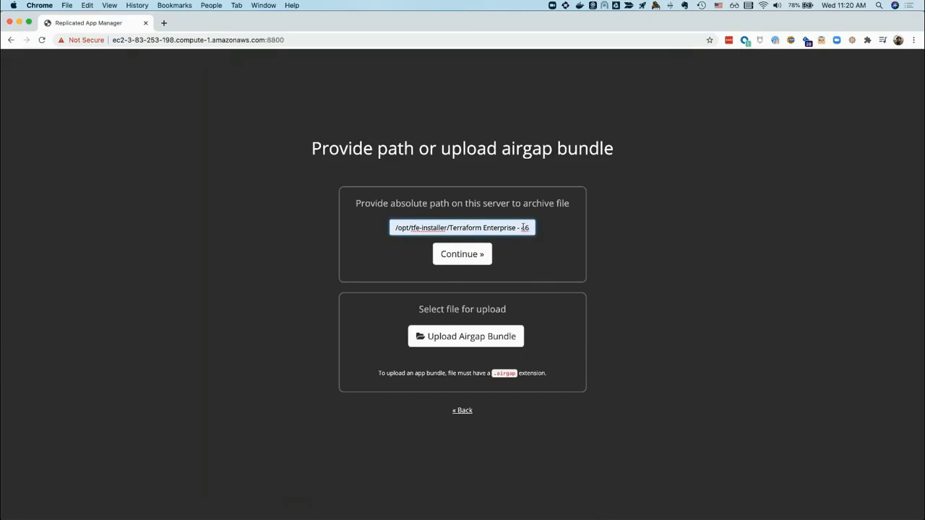
Start installing from the 462 airgap bundle and tile Chrome to the top-left quarter while it unpacks
left_click(459, 256)
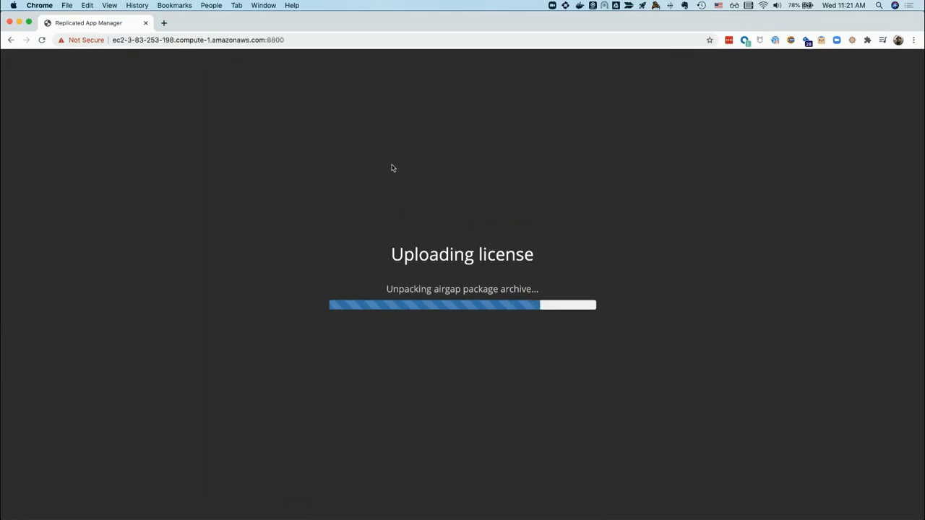
key("ctrl+super+Left")
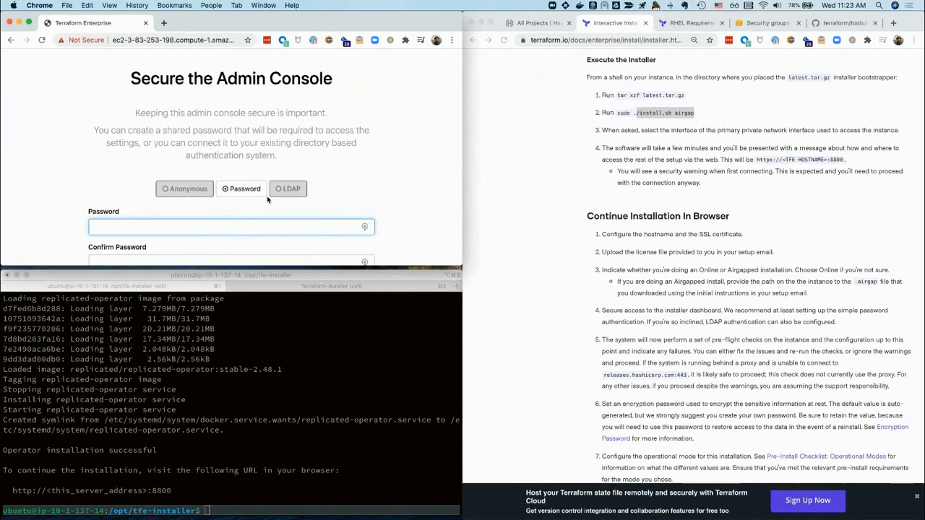
Maximize Chrome and set the admin console password, entering it twice to confirm
left_click(398, 172)
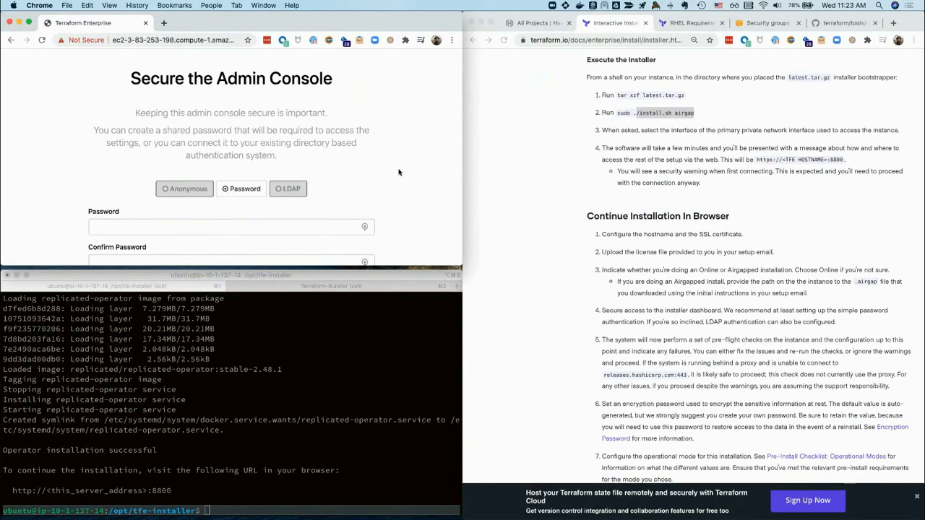
key("alt+super+f")
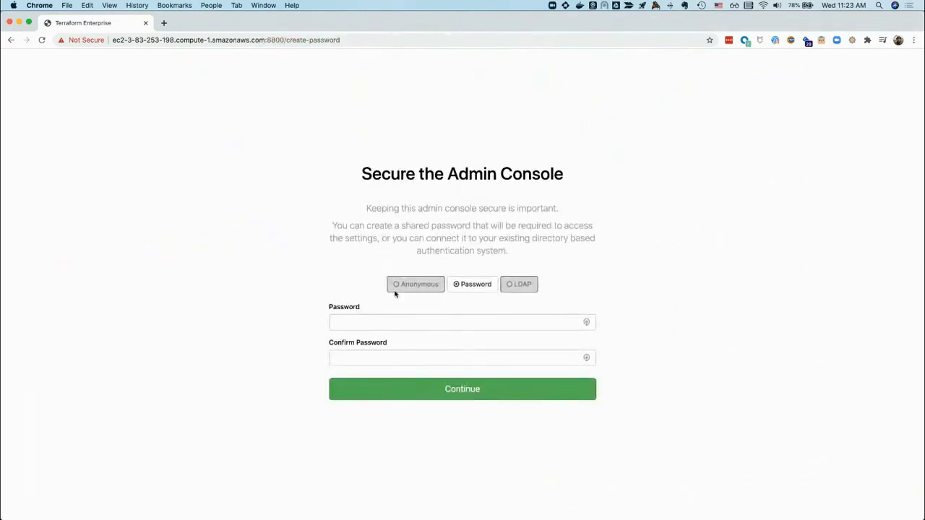
left_click(392, 322)
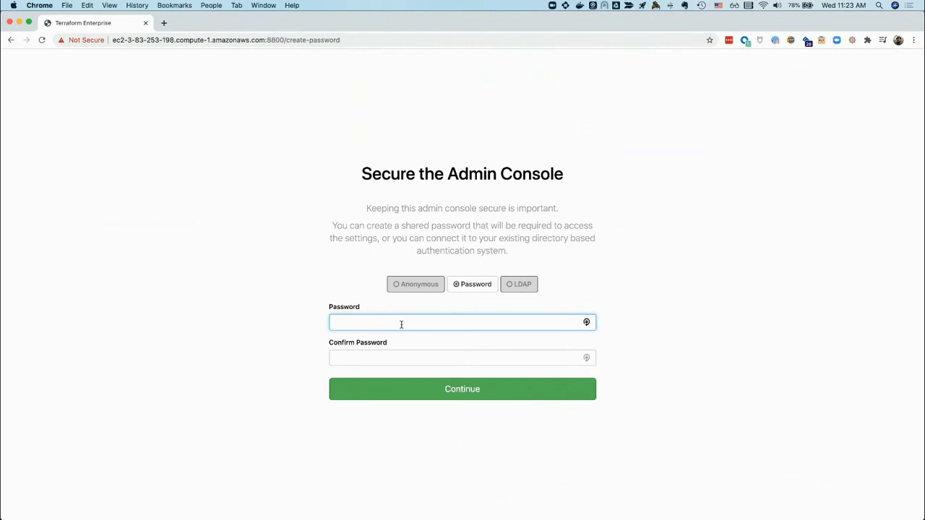
type("••••••••••")
key("Tab")
type("•••••••••••")
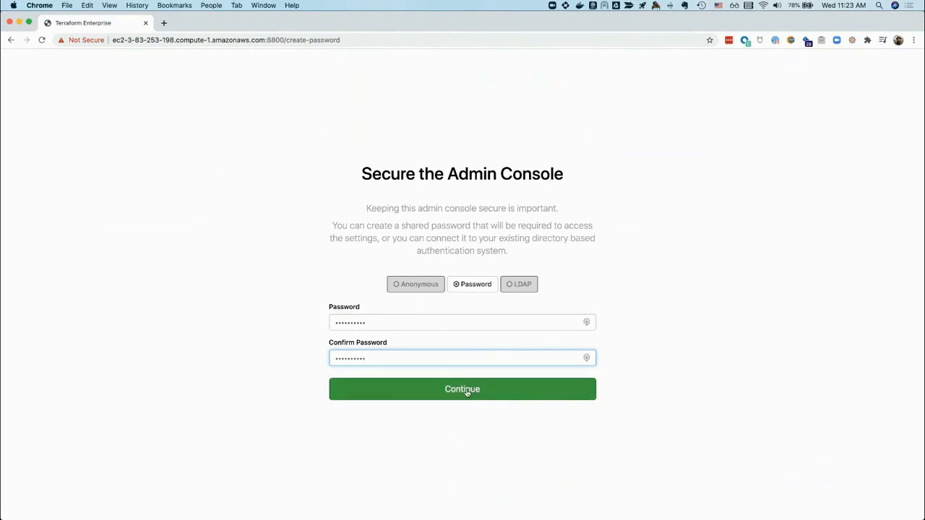
left_click(467, 391)
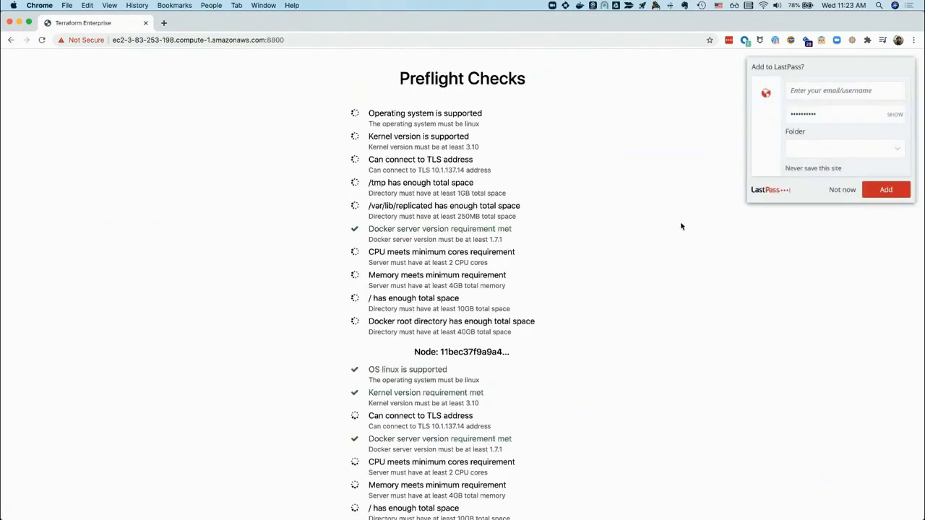
Dismiss the LastPass save prompt, review the passed preflight checks, and continue to Settings
left_click(848, 194)
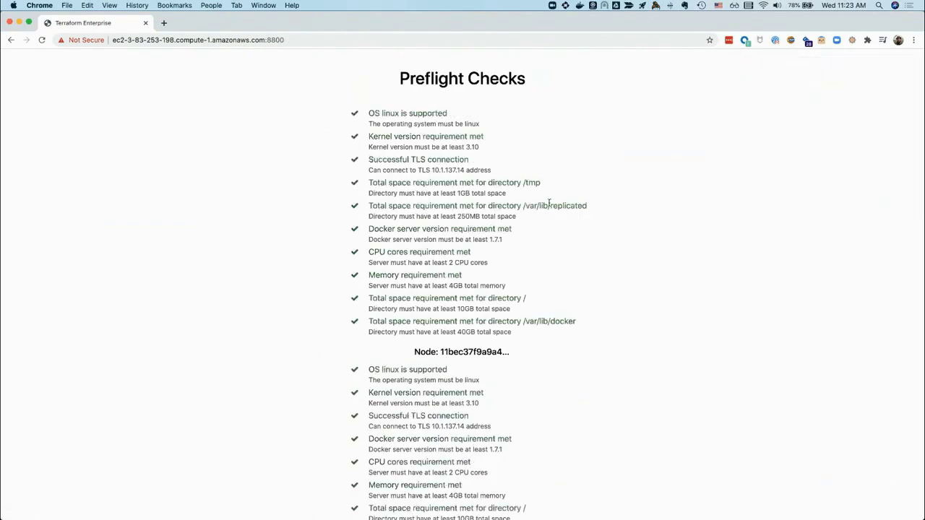
scroll(549, 203, "down", 3)
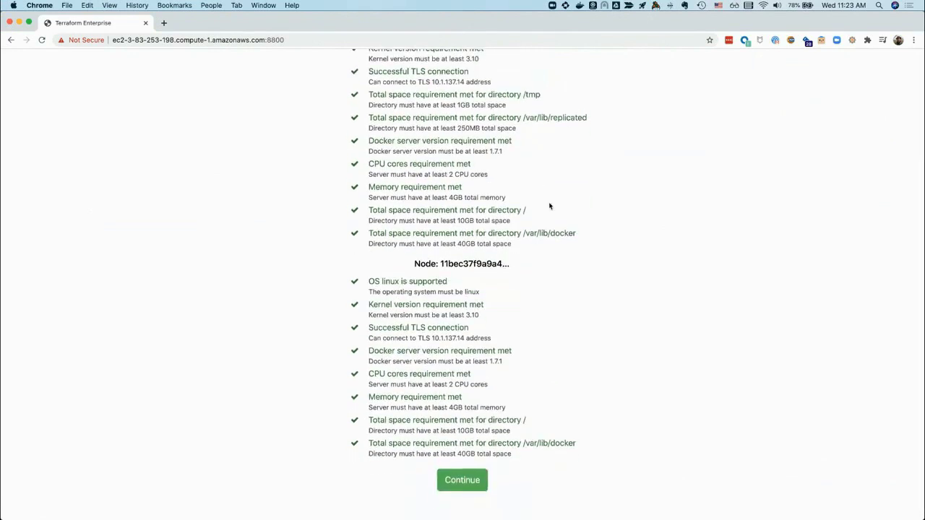
scroll(549, 206, "up", 3)
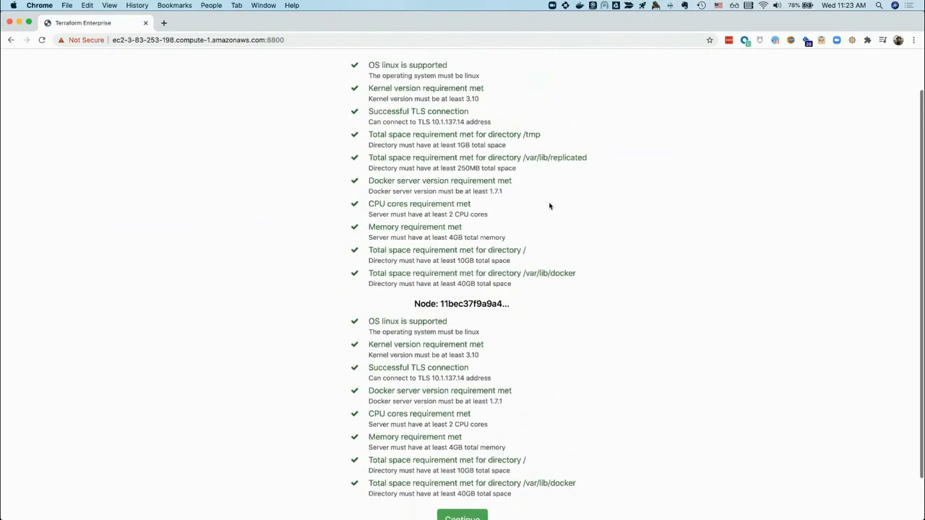
scroll(550, 206, "down", 2)
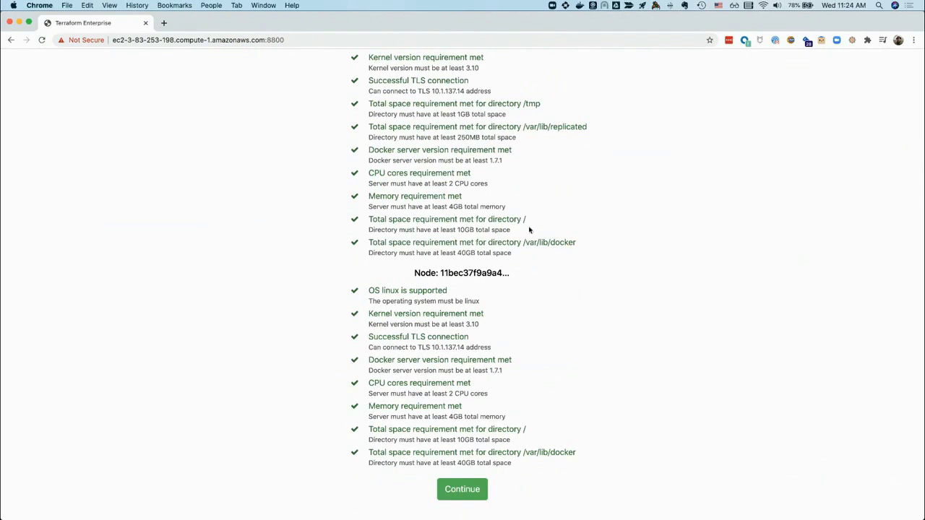
scroll(493, 231, "up", 2)
scroll(492, 245, "down", 2)
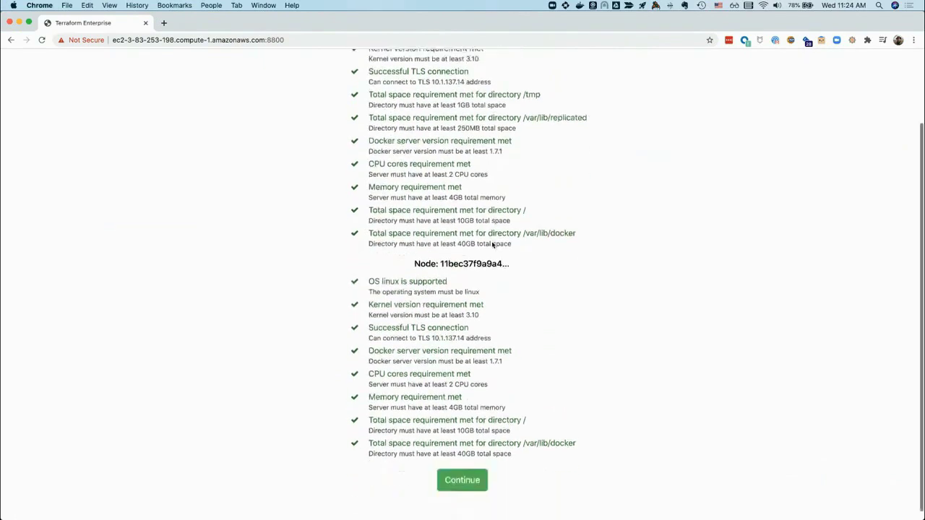
left_click(455, 489)
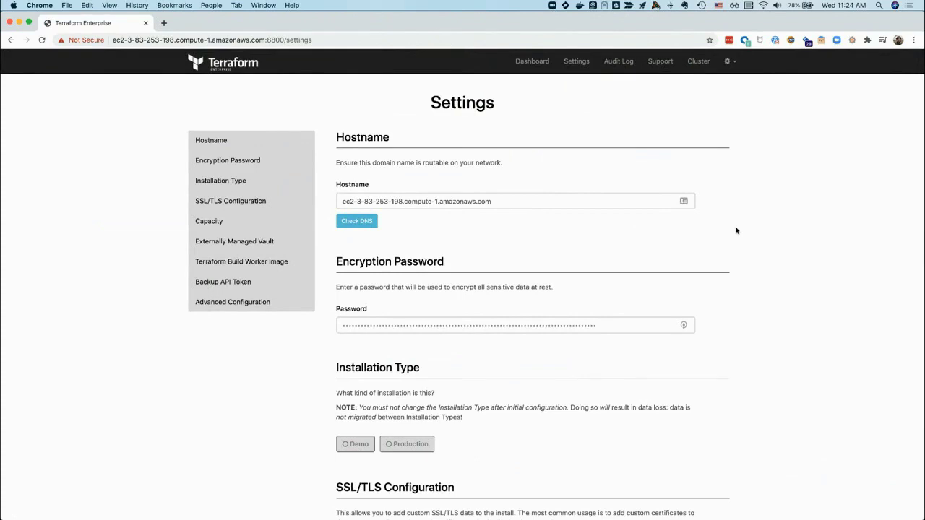
Set the installation type to Demo and save the admin console settings
scroll(736, 230, "down", 5)
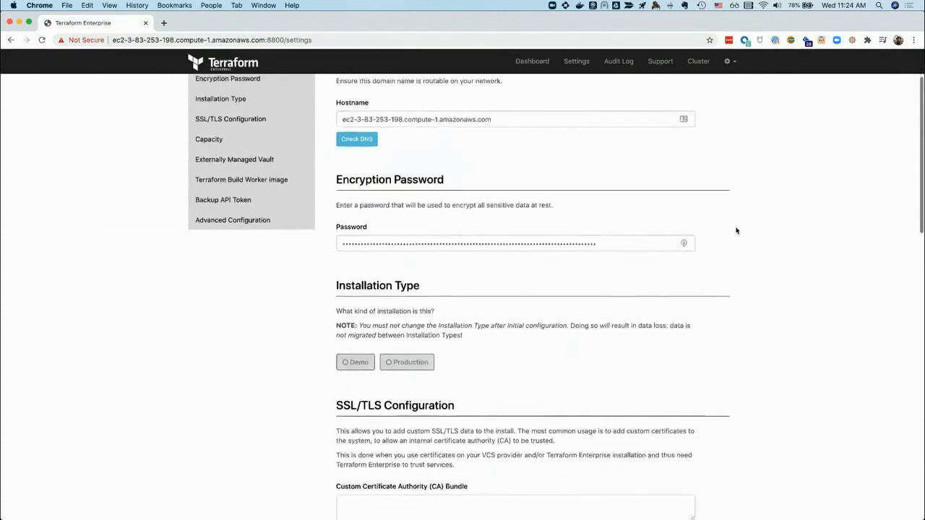
scroll(736, 231, "down", 2)
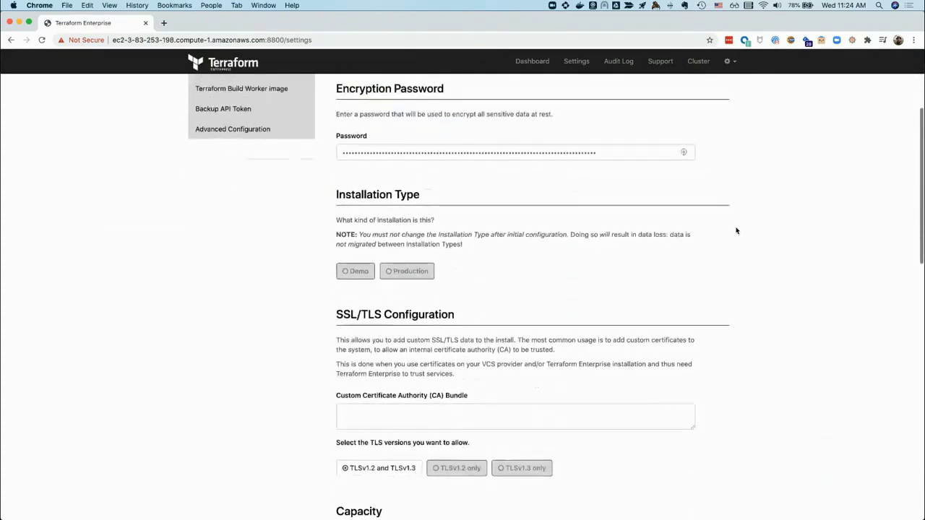
left_click(347, 270)
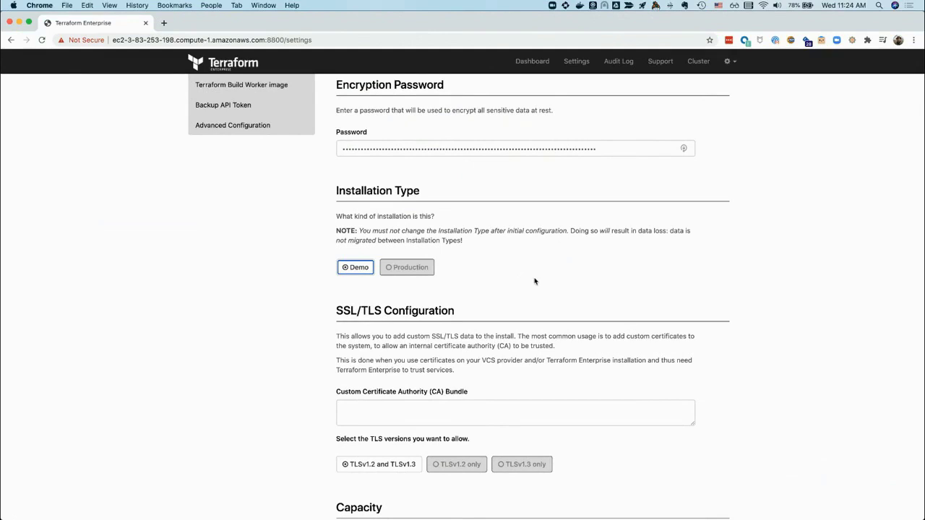
scroll(771, 277, "down", 4)
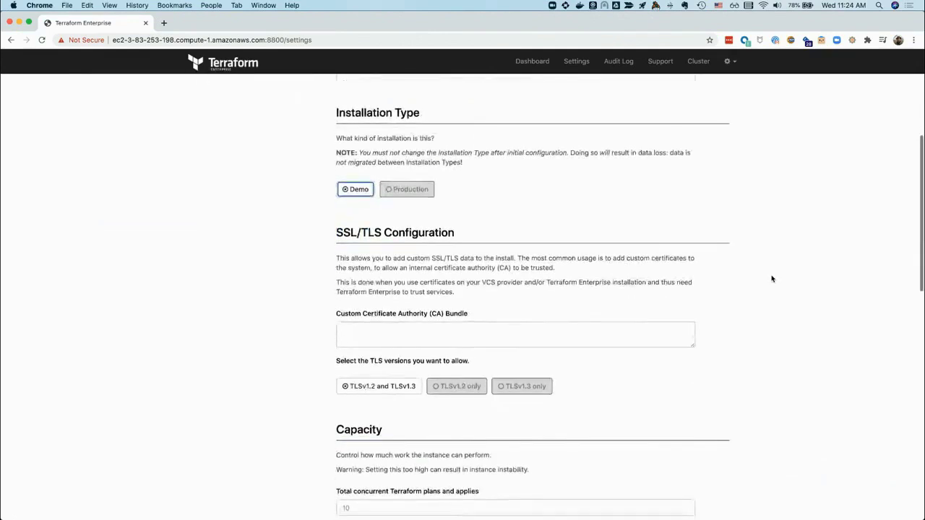
scroll(771, 279, "down", 3)
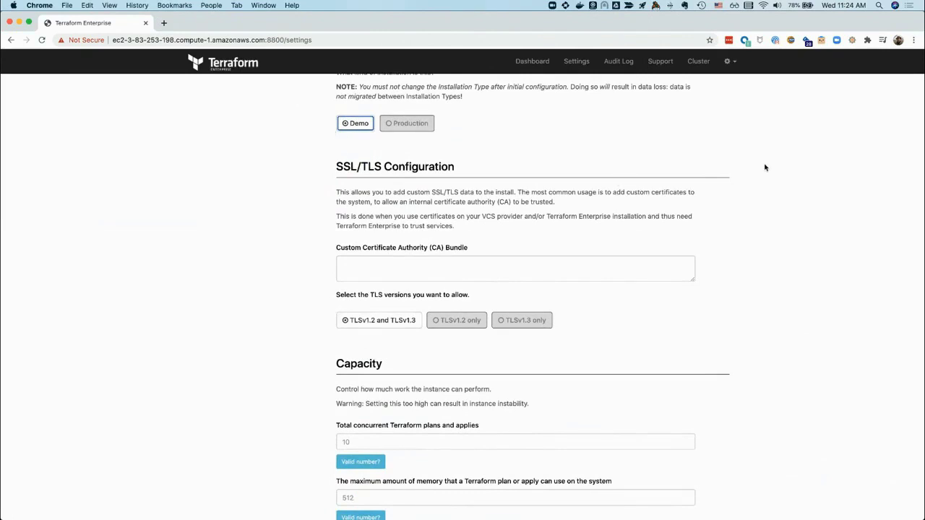
scroll(765, 168, "down", 3)
scroll(765, 167, "down", 5)
scroll(765, 168, "down", 5)
scroll(766, 167, "down", 1)
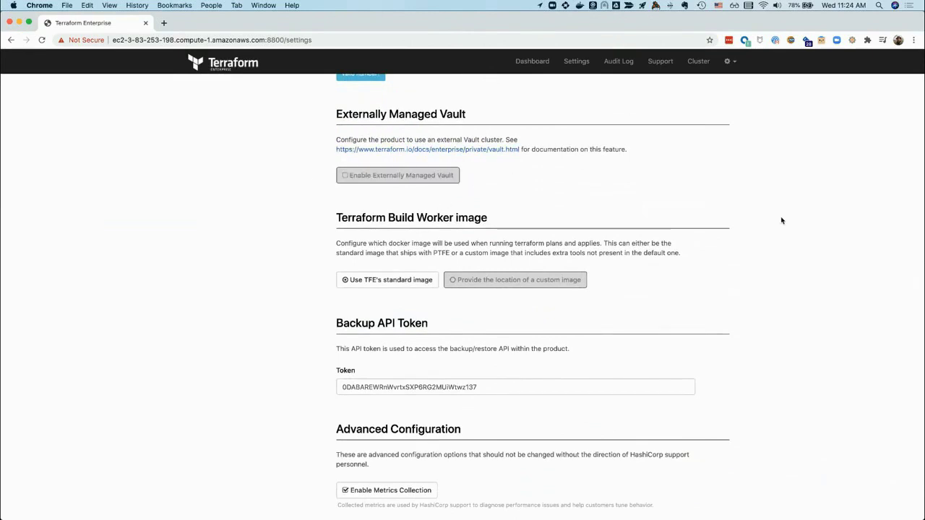
scroll(781, 219, "down", 3)
scroll(780, 219, "down", 2)
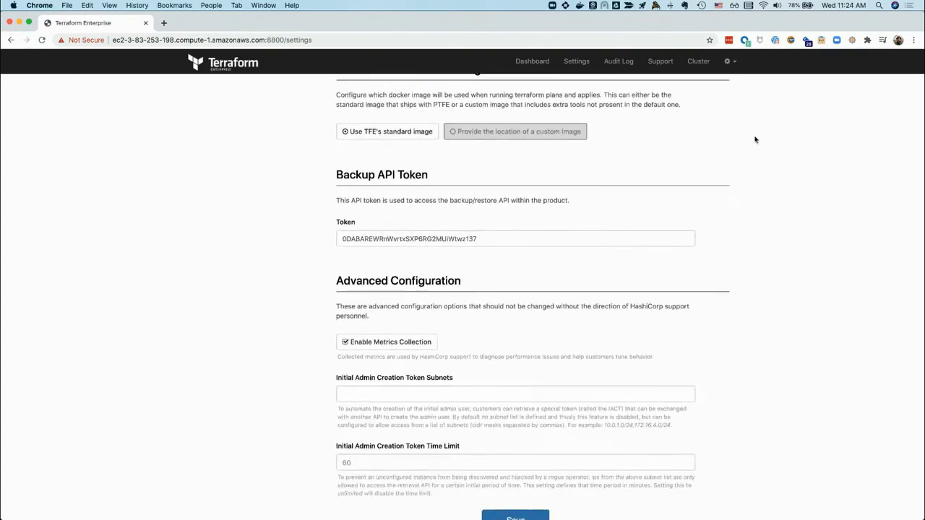
scroll(810, 144, "up", 1)
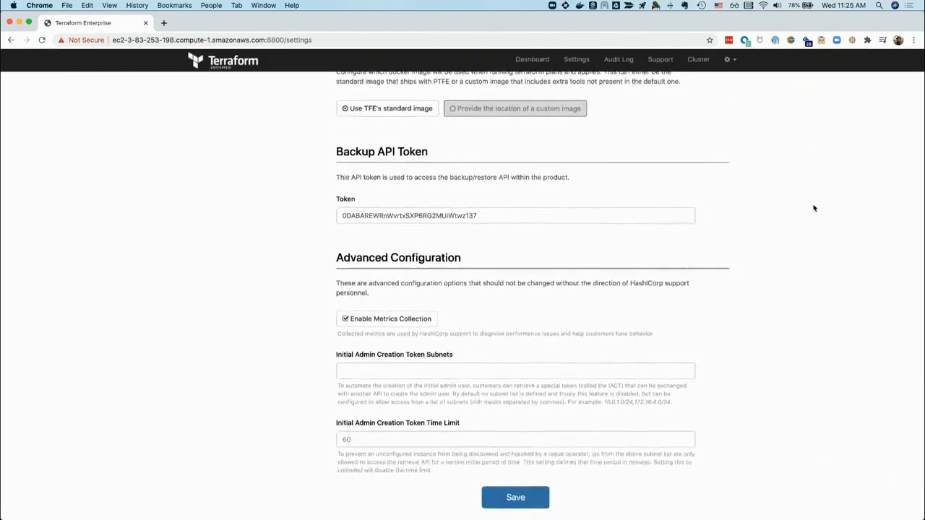
left_click(517, 501)
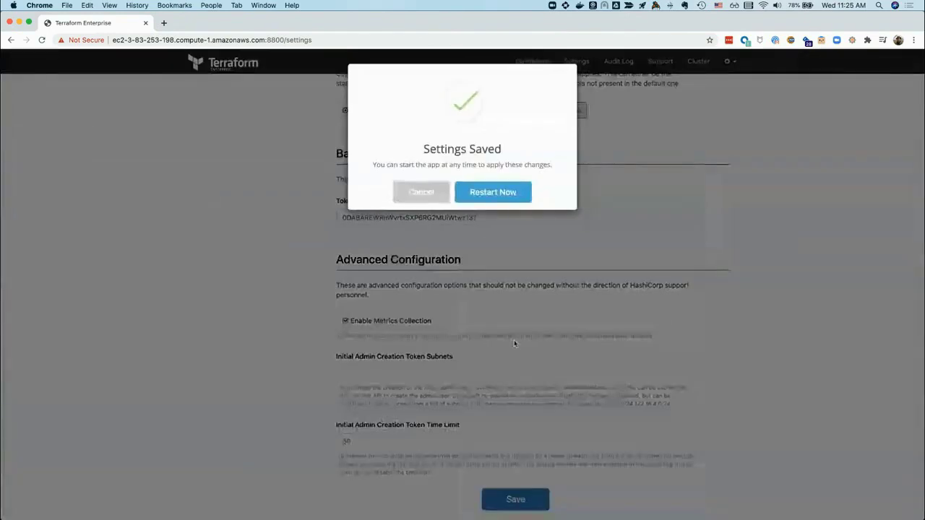
Restart Terraform Enterprise from the Settings Saved dialog to apply the new settings
left_click(499, 198)
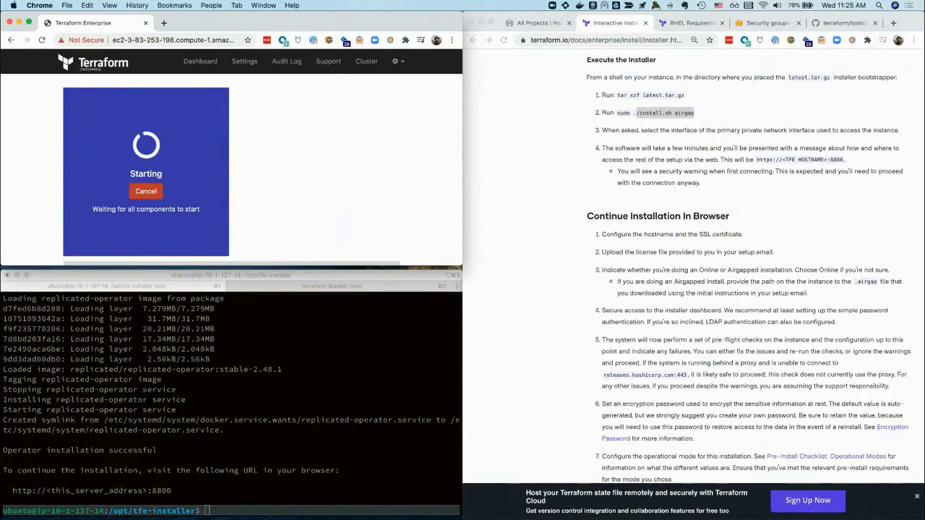
left_click(361, 387)
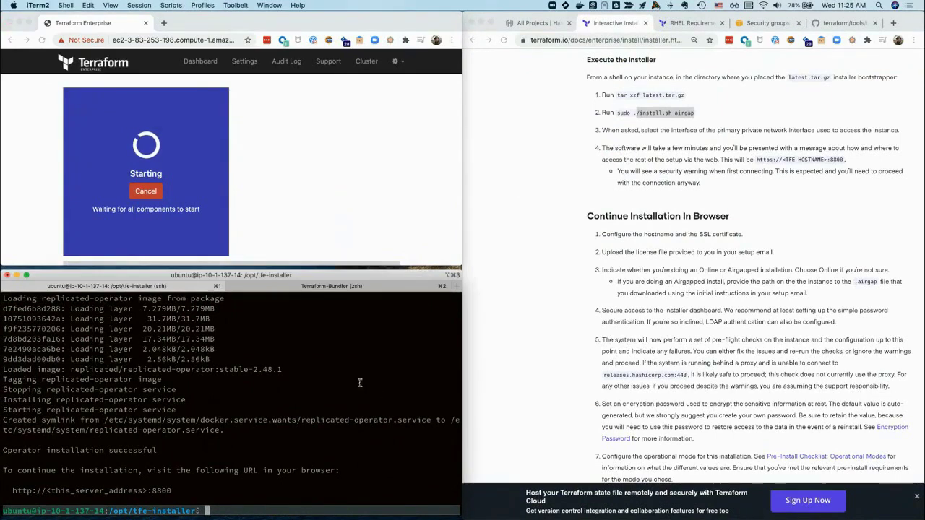
Clear the terminal in the Terraform-Bundler iTerm2 tab
left_click(277, 285)
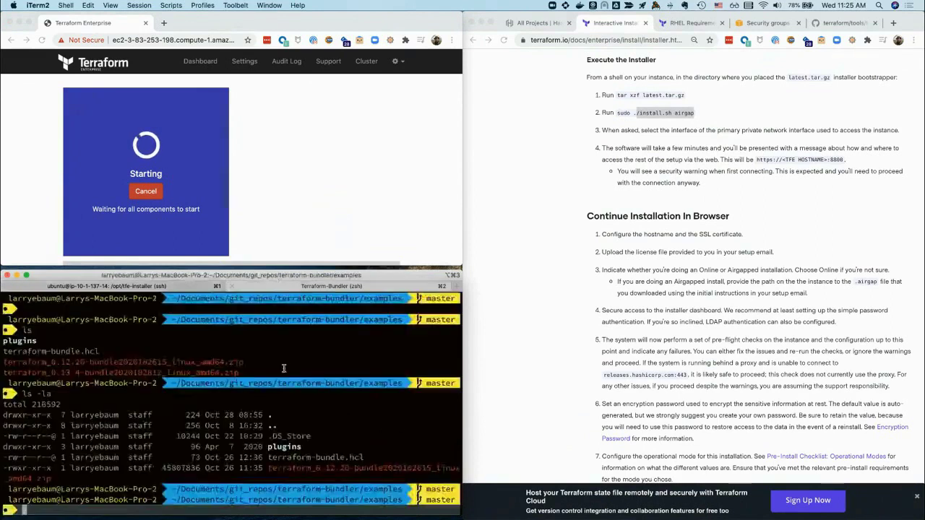
type("clear")
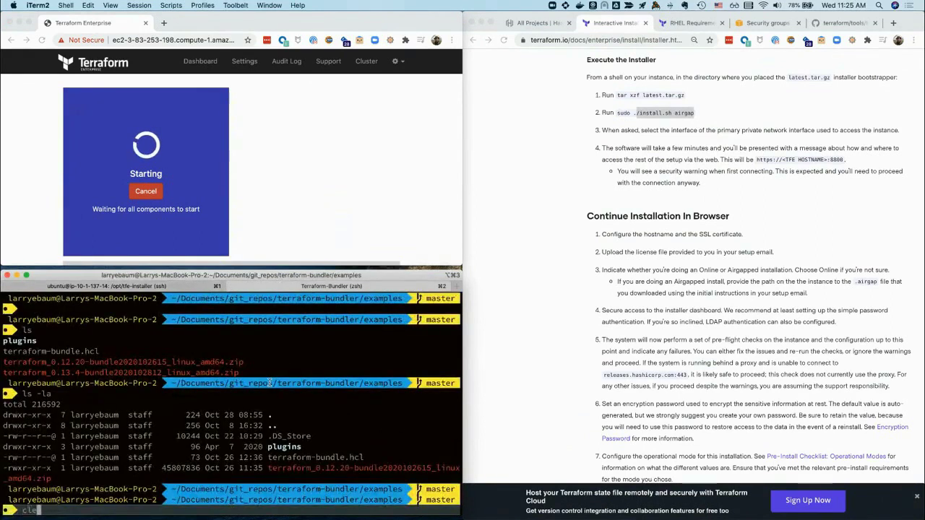
key("Return")
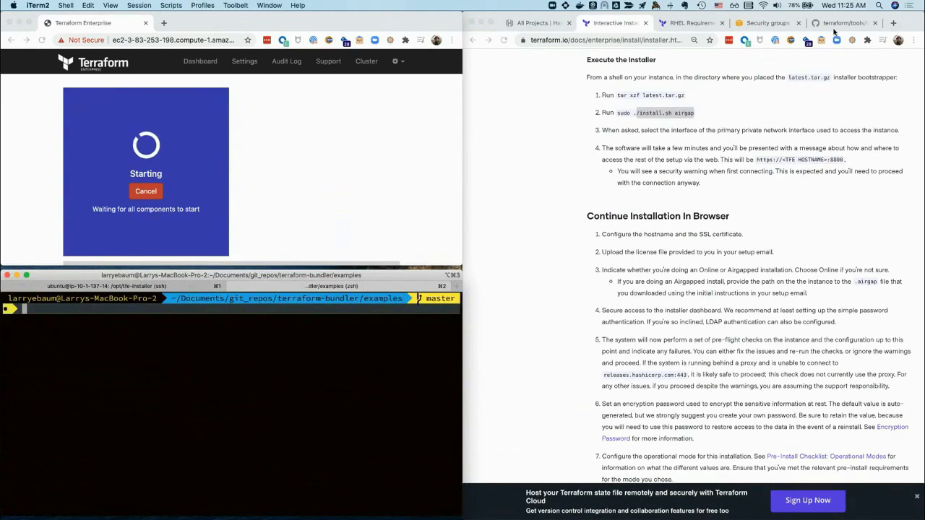
Show the terraform-bundle GitHub page and scroll its README to the Usage section
left_click(835, 26)
left_click(839, 23)
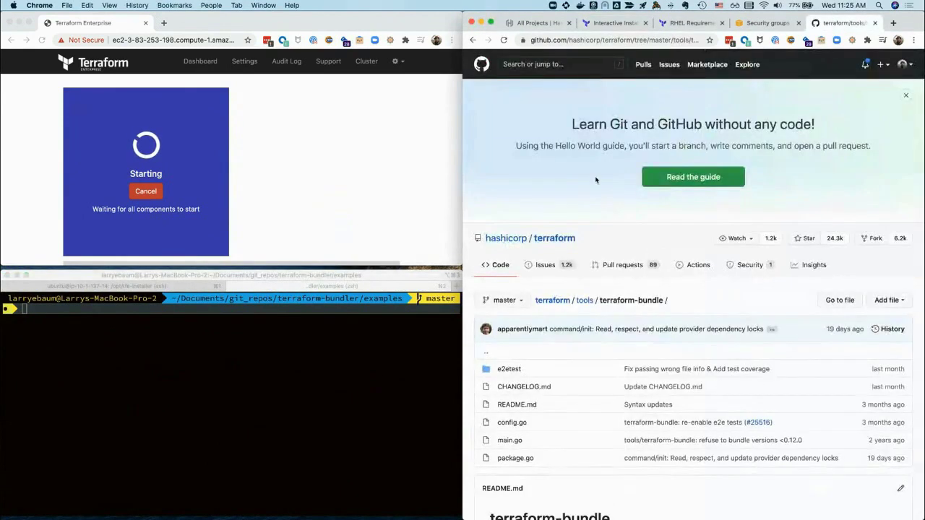
scroll(595, 179, "down", 3)
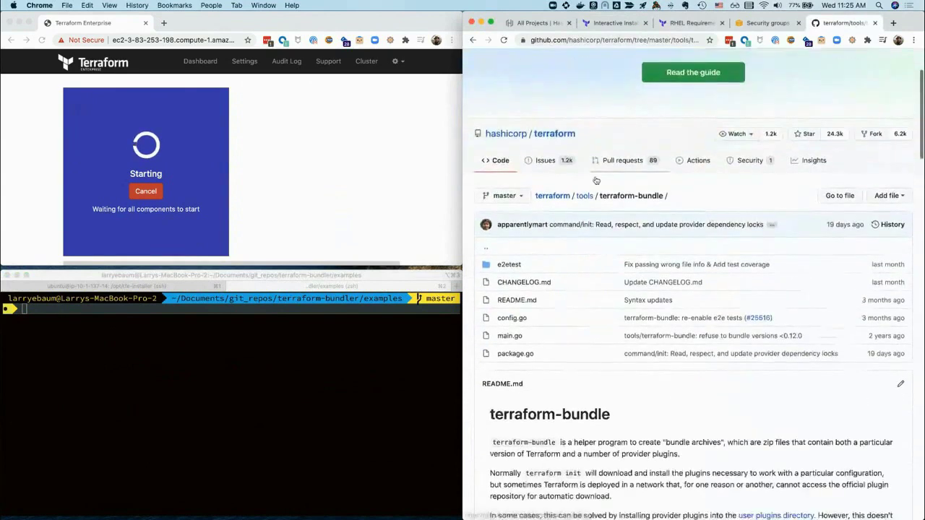
scroll(595, 180, "down", 1)
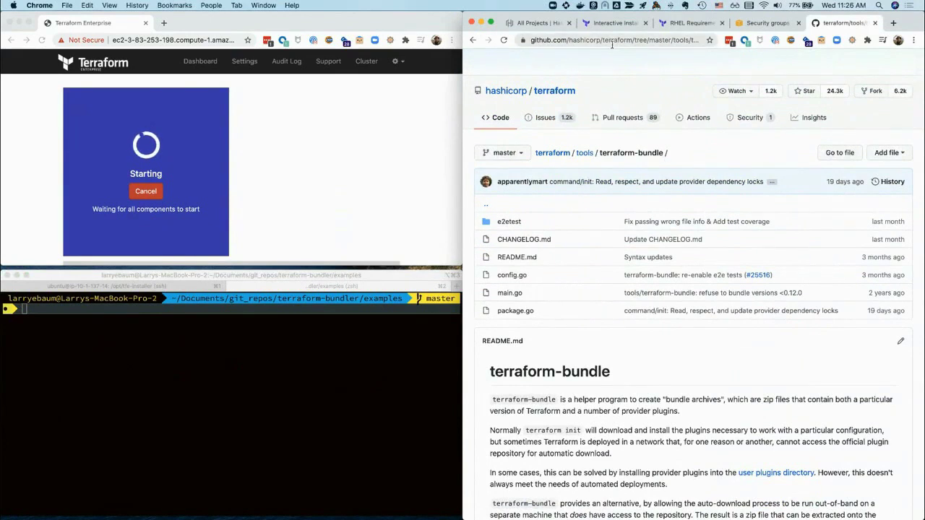
left_click(668, 40)
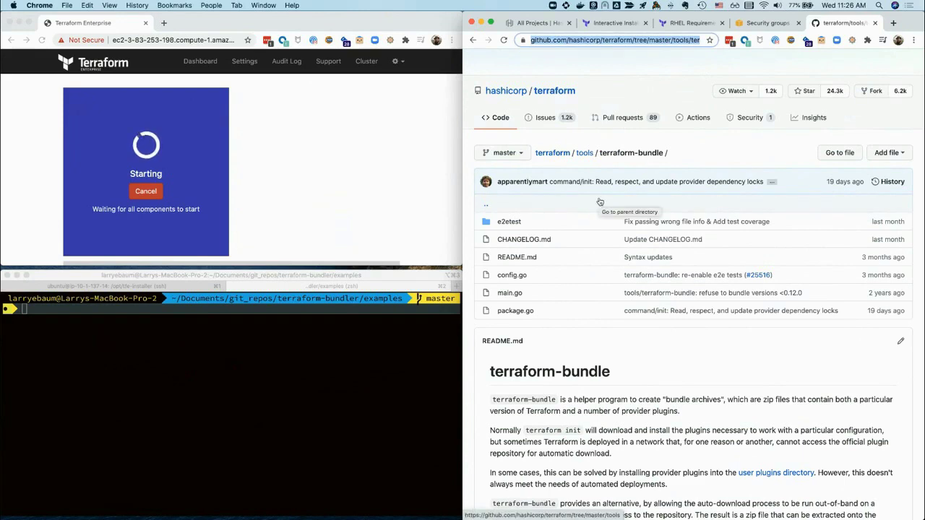
scroll(600, 202, "down", 5)
scroll(600, 202, "down", 2)
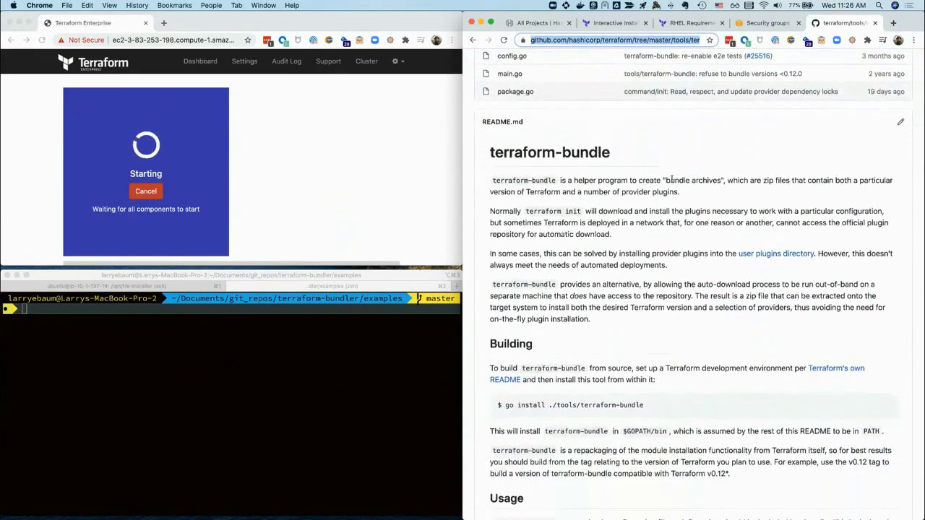
scroll(693, 190, "down", 1)
scroll(693, 191, "down", 4)
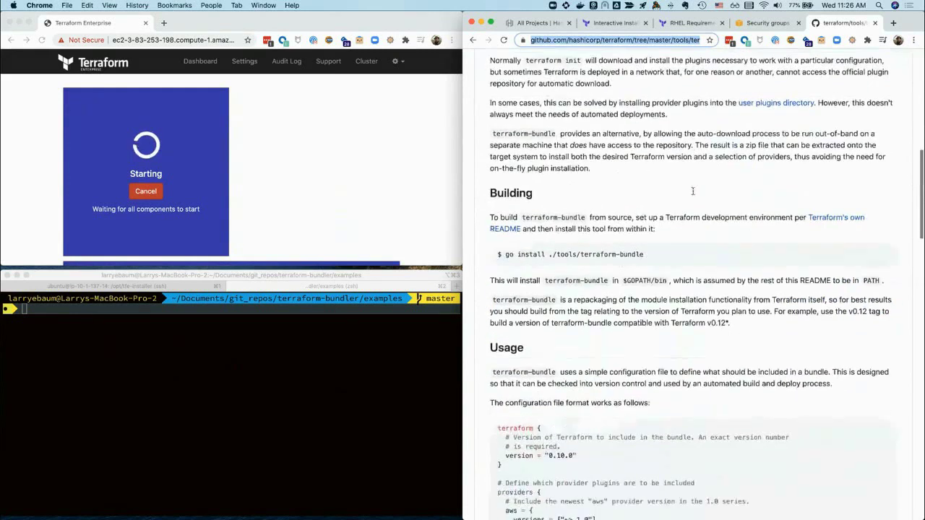
scroll(693, 193, "down", 5)
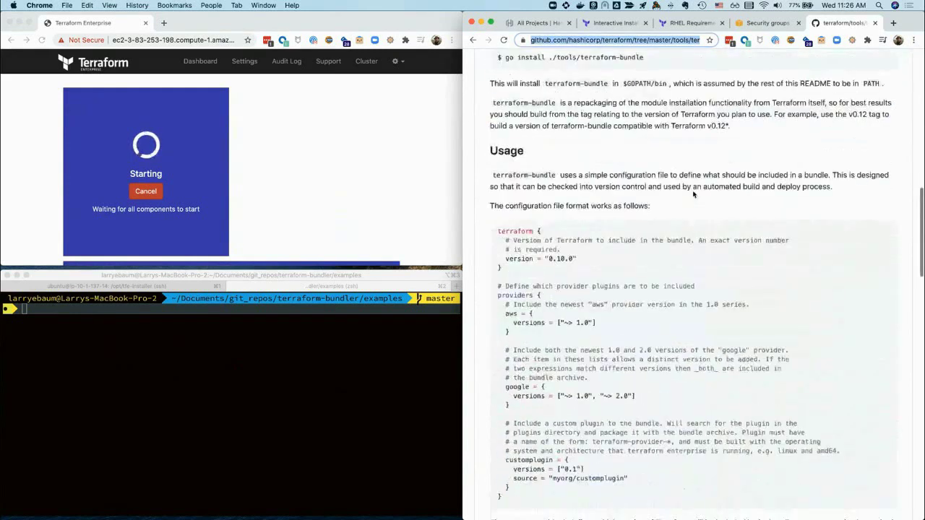
scroll(694, 194, "down", 1)
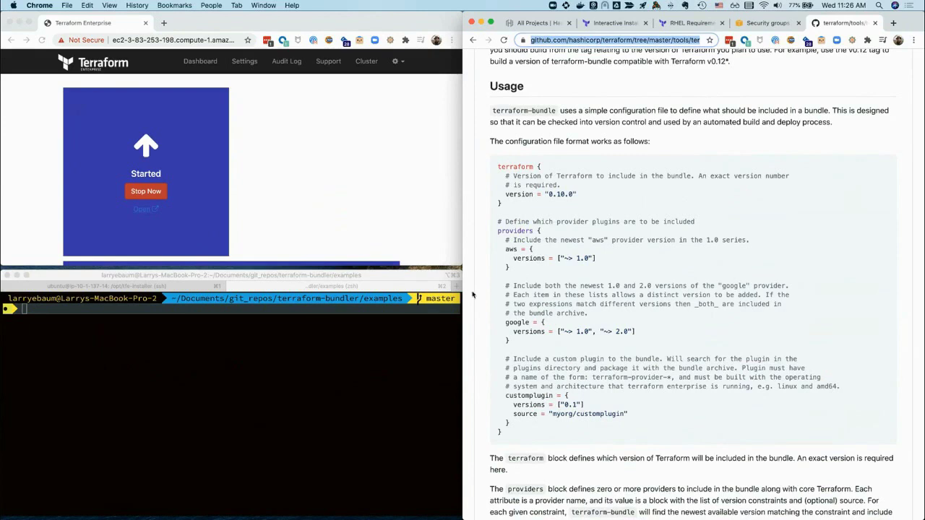
List the bundler folder and print terraform-bundle.hcl, pinning Terraform 0.13.4 and azurerm 1.43.0
left_click(306, 361)
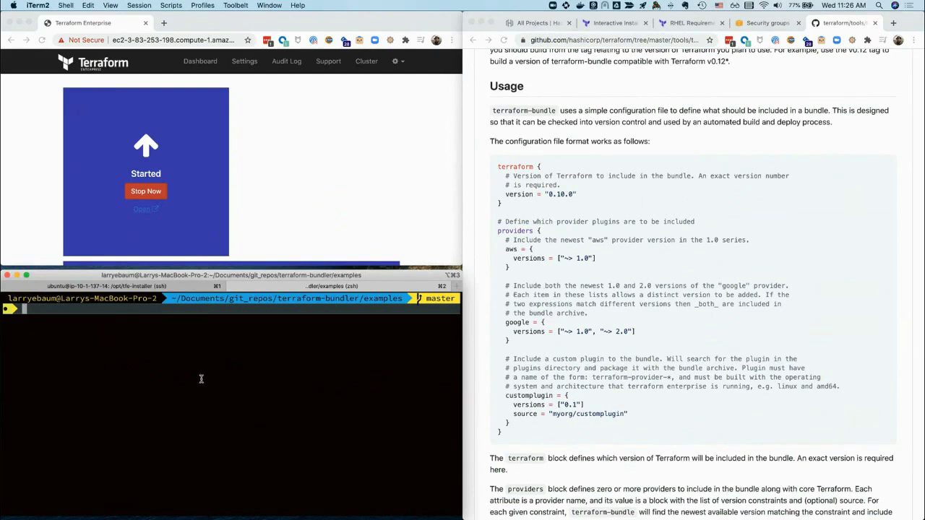
type("ls")
key("Return")
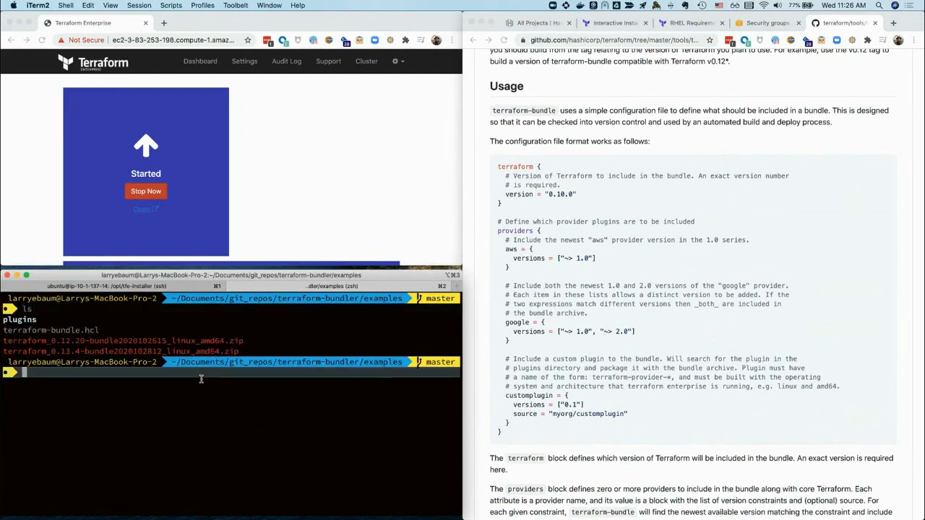
type("cat ./terraform-b")
key("Tab")
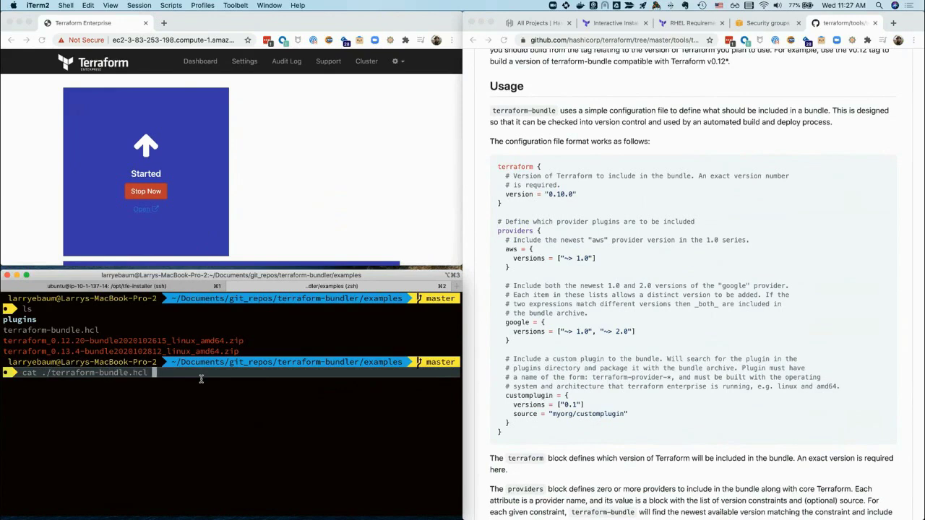
key("Return")
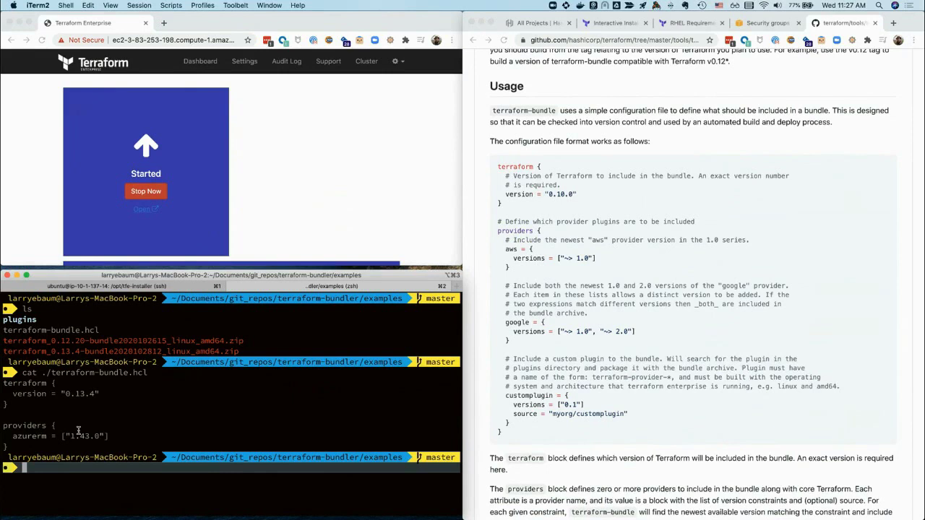
left_click(725, 229)
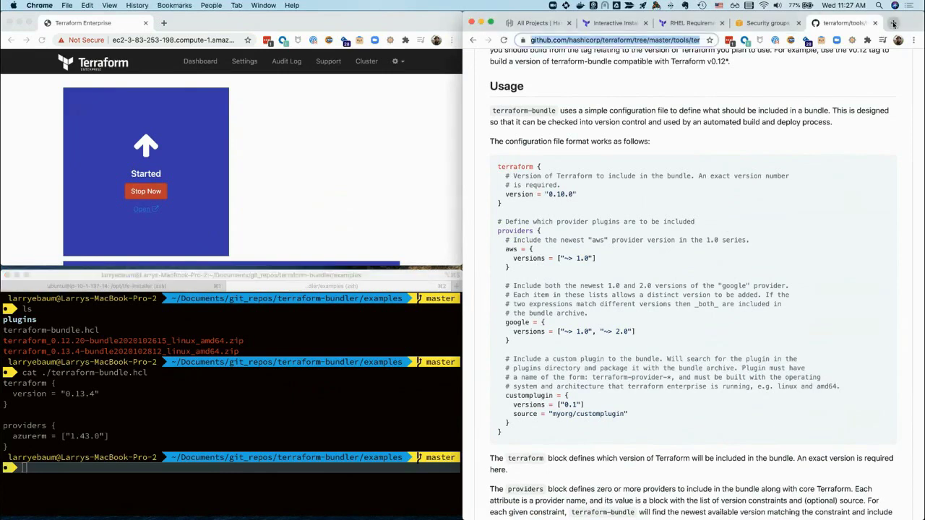
Open a new blank Chrome tab, clear its typed address, and return to the terraform-bundle GitHub tab
left_click(893, 22)
type("pr")
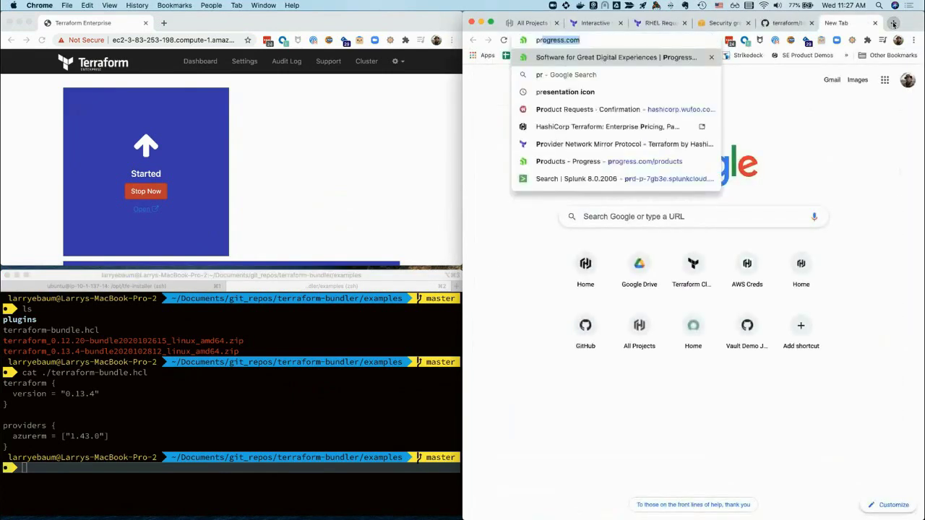
type("oviders.hashi")
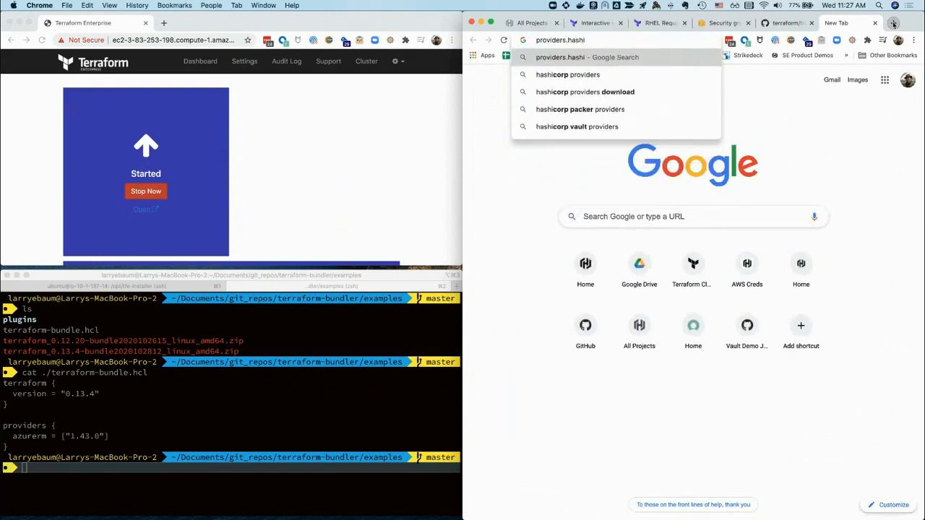
key("super+a")
key("BackSpace")
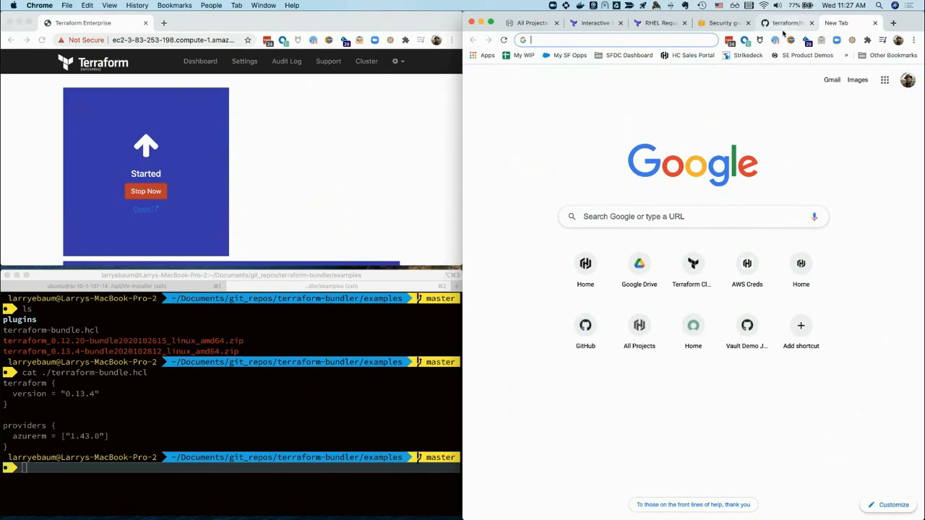
left_click(288, 352)
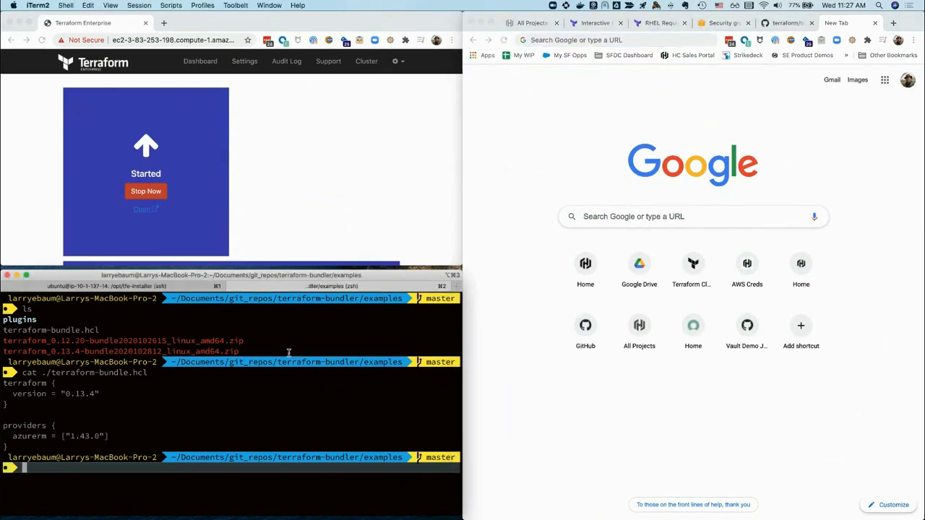
left_click(702, 131)
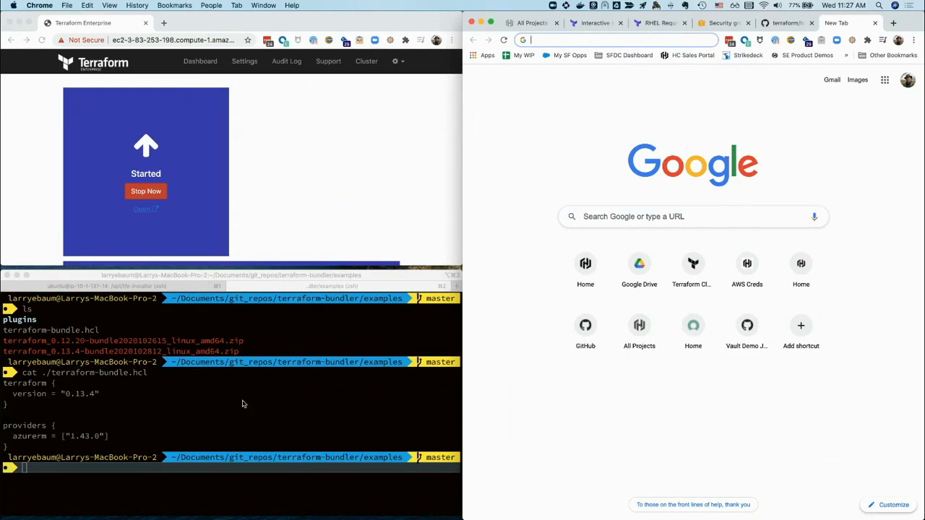
left_click(57, 415)
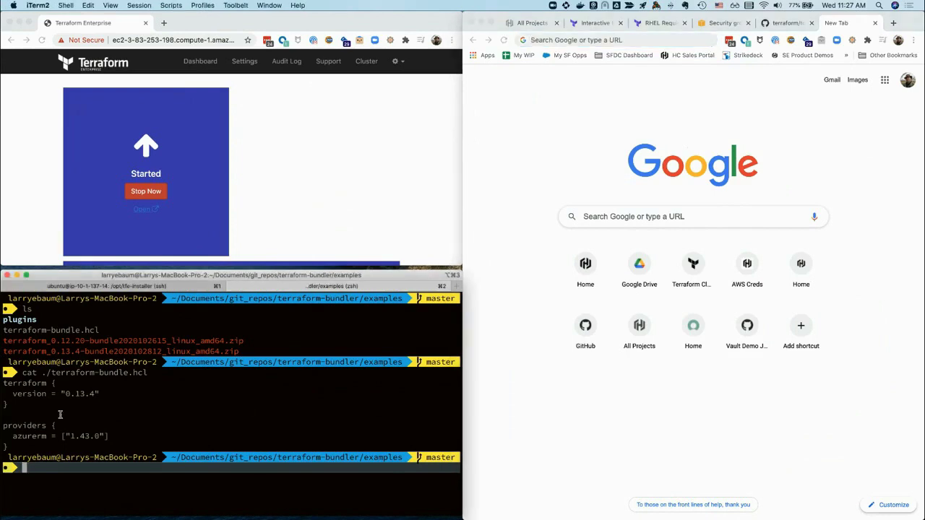
left_click(783, 24)
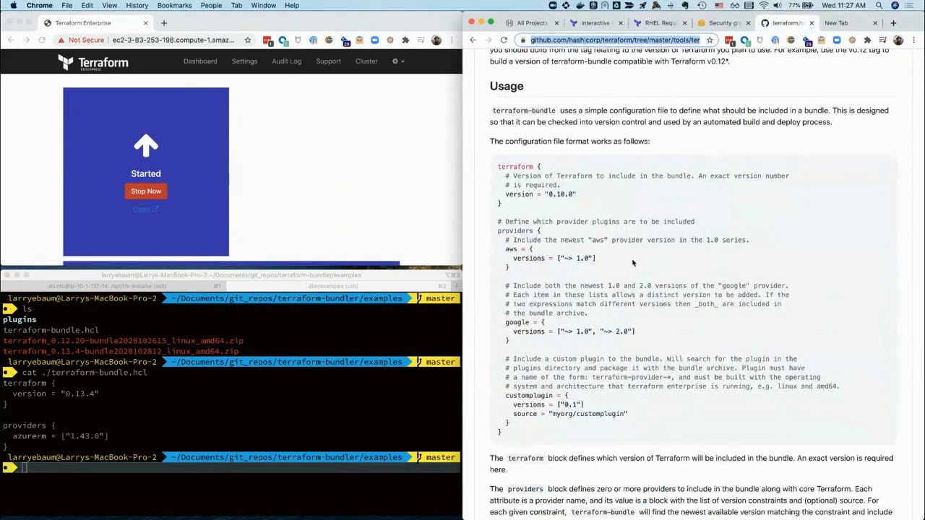
Scroll the terraform-bundle README to the providers block and the terraform-bundle package command
scroll(633, 263, "down", 5)
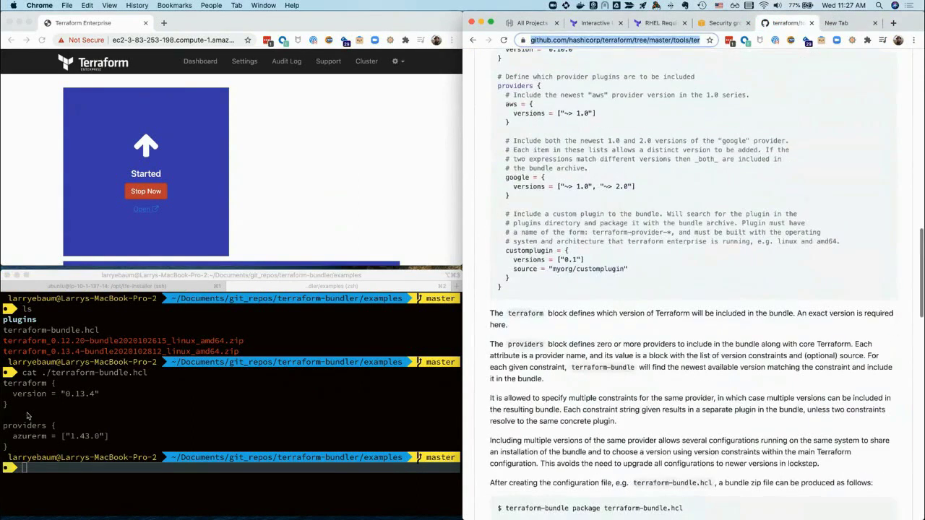
key("super+Tab")
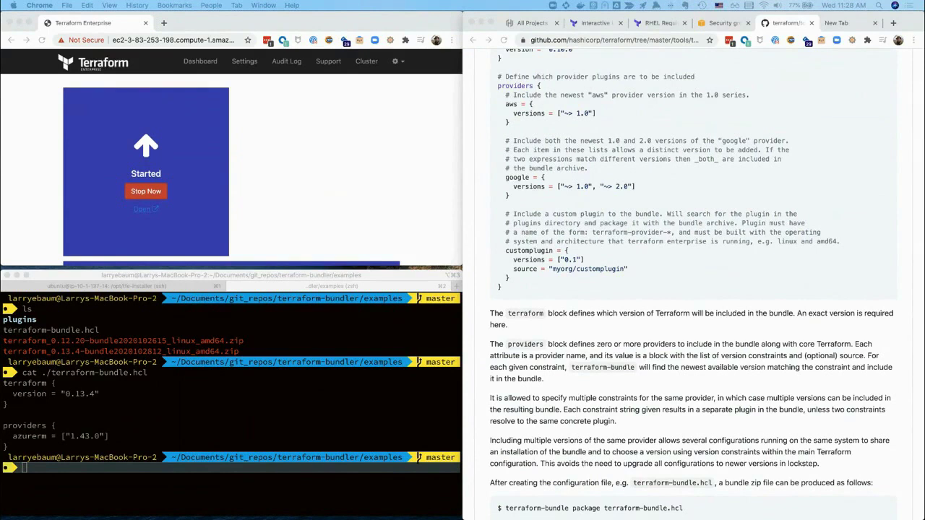
left_click(228, 394)
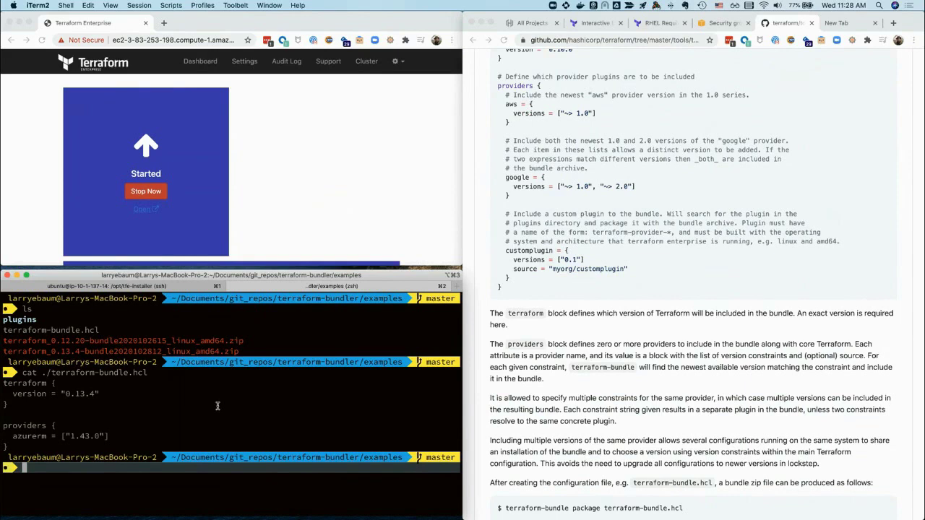
Run tstraub/terraform-bundler via docker to build the 0.13.4 bundle zip, then list the folder with ls -la
type("run --rm -it -v $(pwd)/:/bundle/ -e \"bundle_hcl=terraform-bundle.hcl\" tstraub/terraform-bundler")
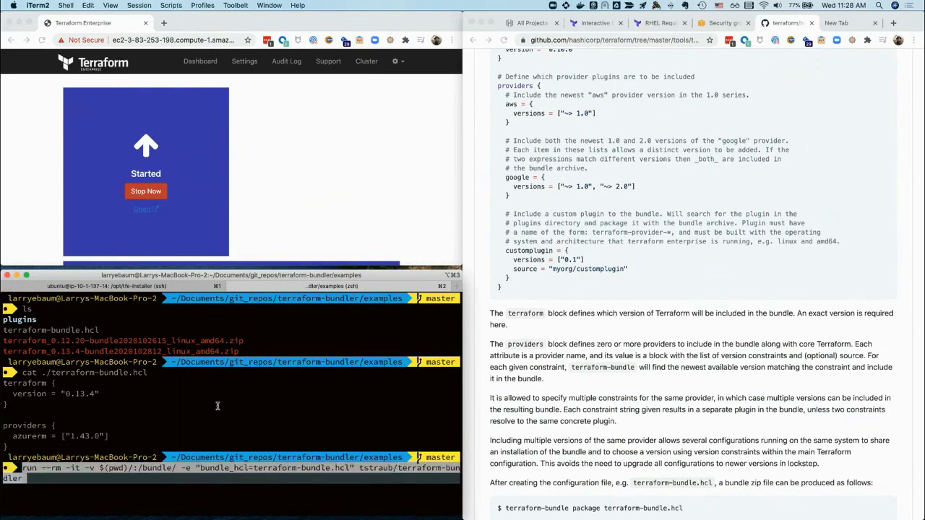
key("Return")
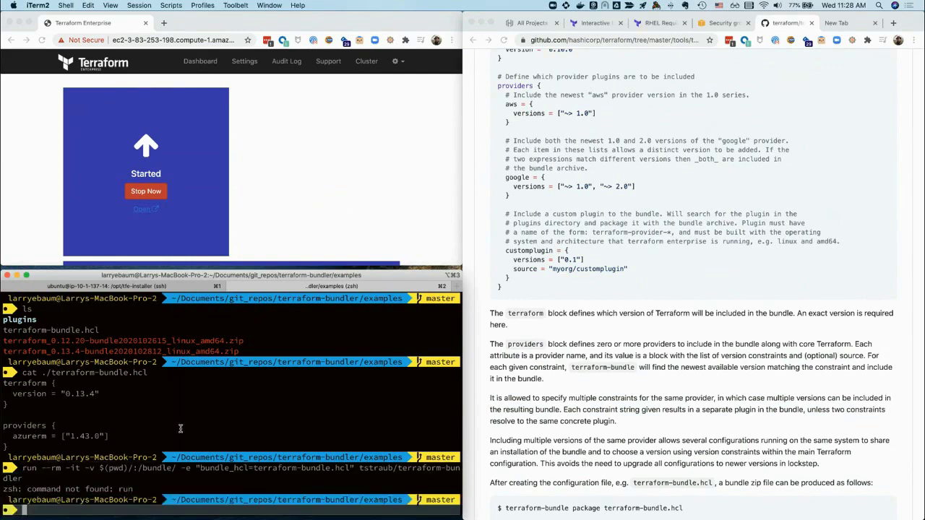
key("Up")
key("ctrl+a")
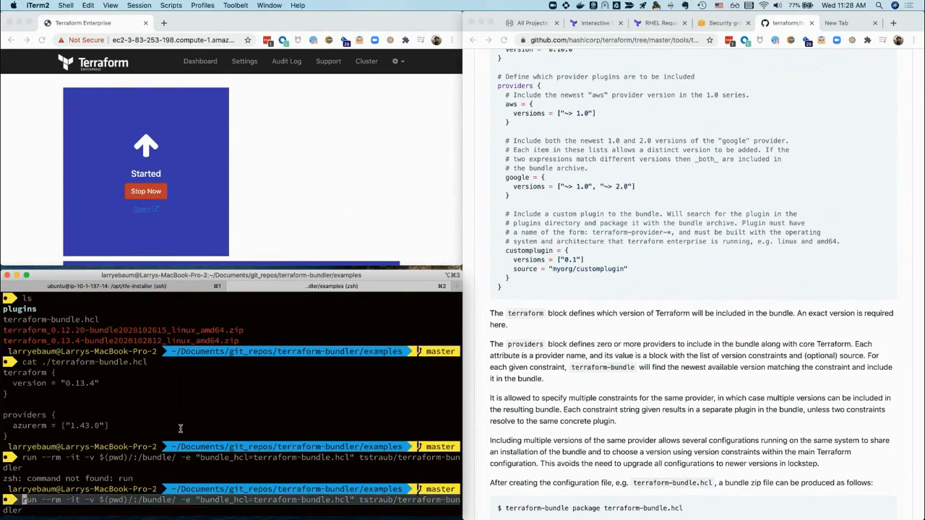
type("docker")
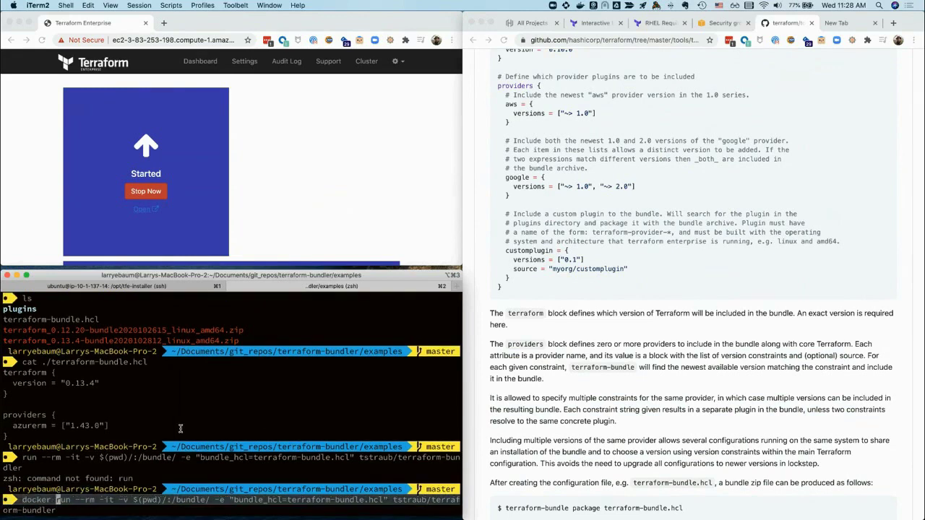
key("Return")
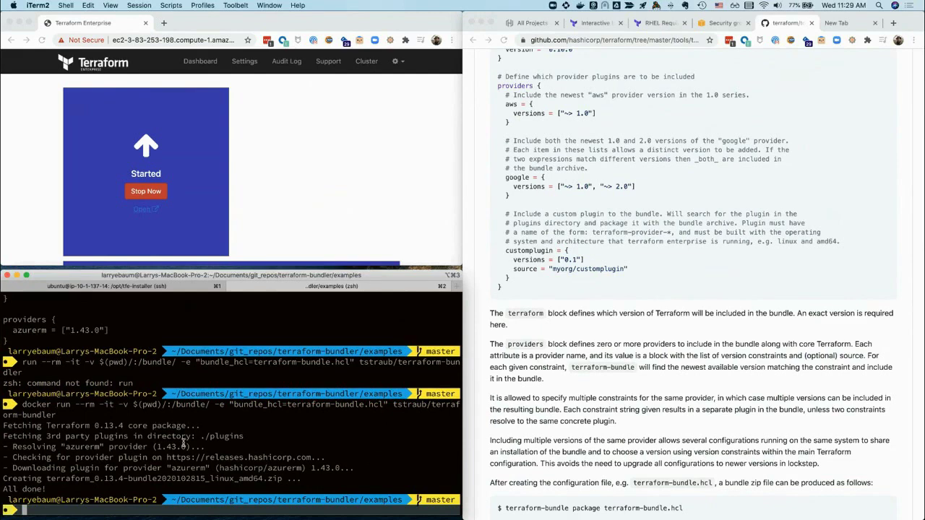
type("ls -la")
key("Return")
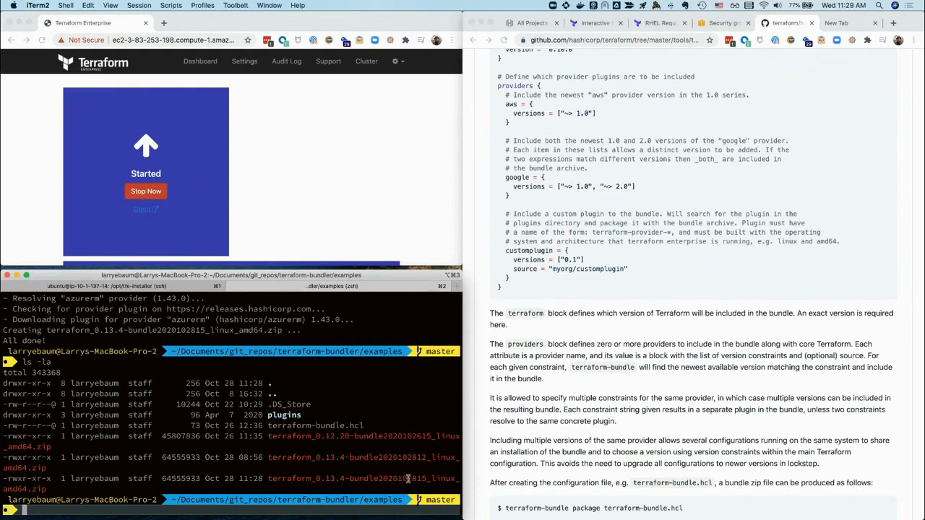
Highlight the new bundle's date stamp and terraform-bundle.hcl, then return to the server's ubuntu ssh session
left_click_drag(426, 479, 400, 479)
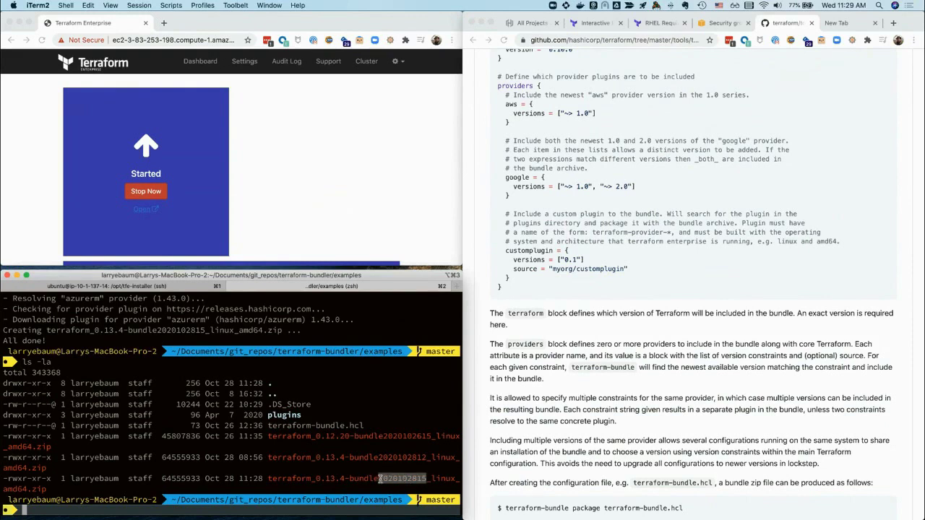
left_click(385, 468)
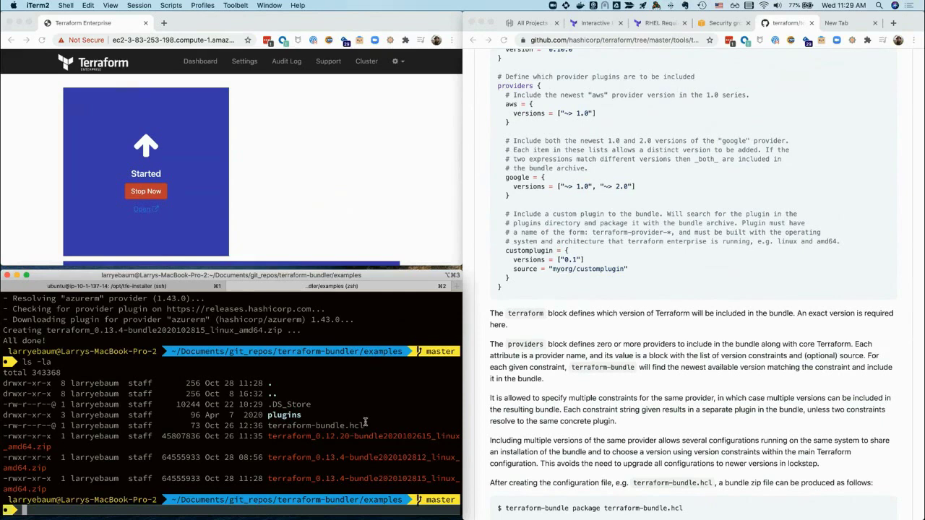
left_click_drag(365, 425, 268, 426)
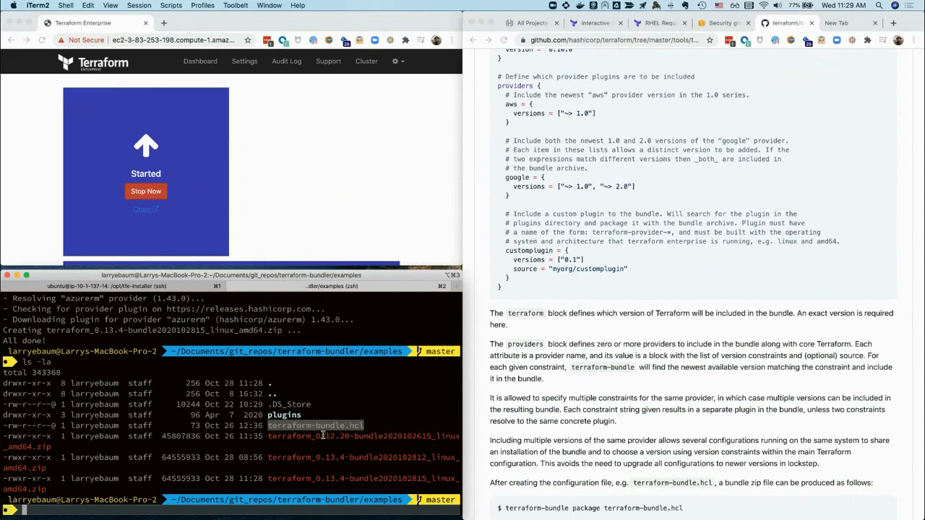
left_click(353, 444)
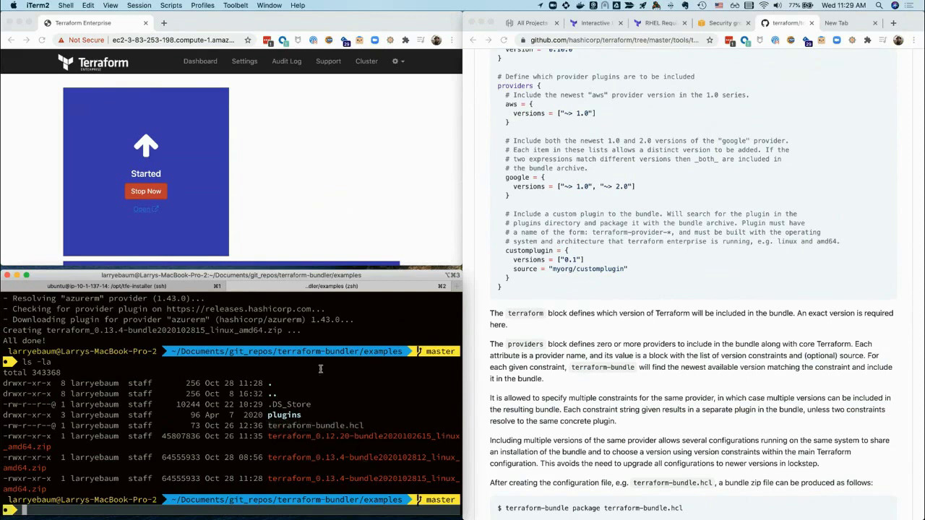
left_click(169, 287)
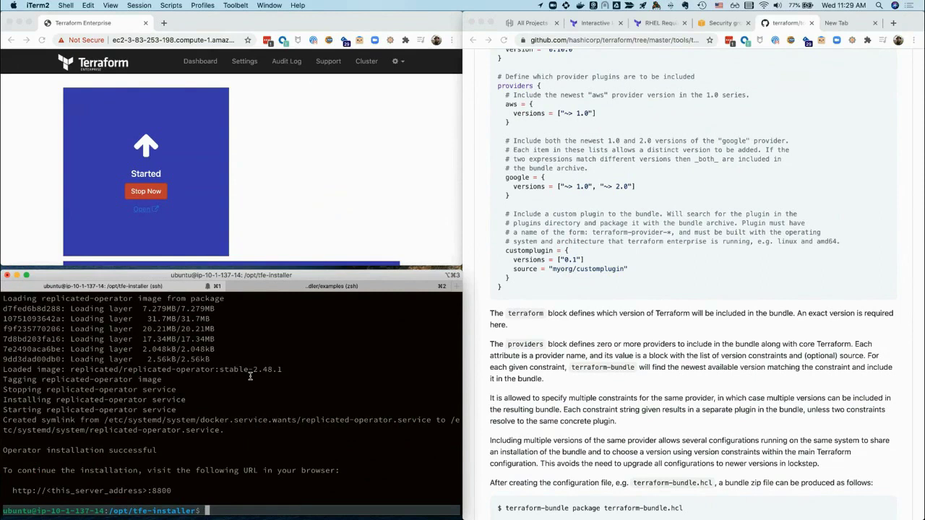
type("ls /tmp/")
key("Return")
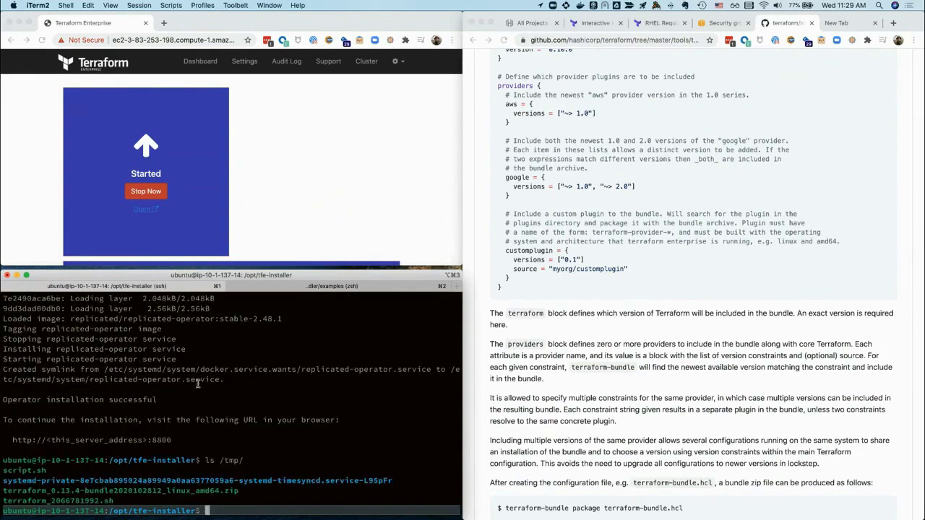
double_click(125, 492)
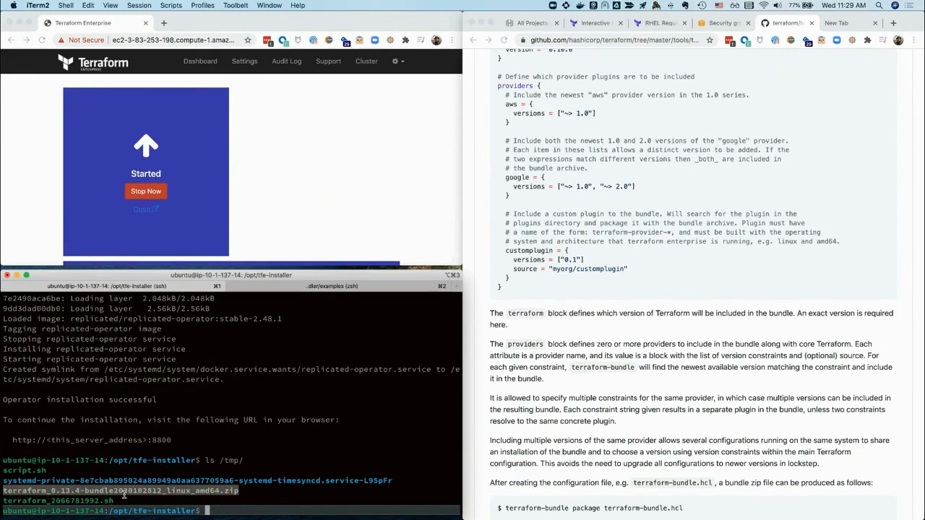
left_click(346, 210)
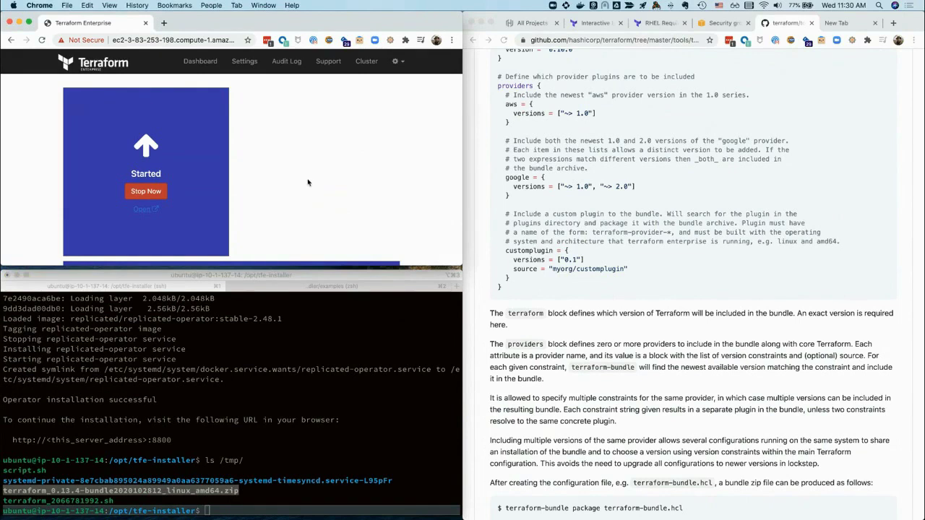
key("ctrl+alt+Return")
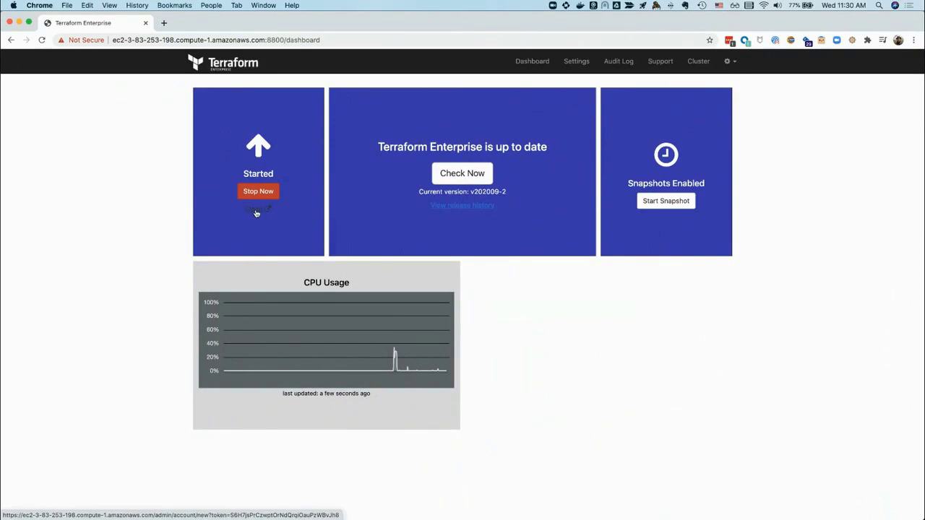
Open Terraform Enterprise and create the site-admin account with a username, e-mail and confirmed password
left_click(251, 211)
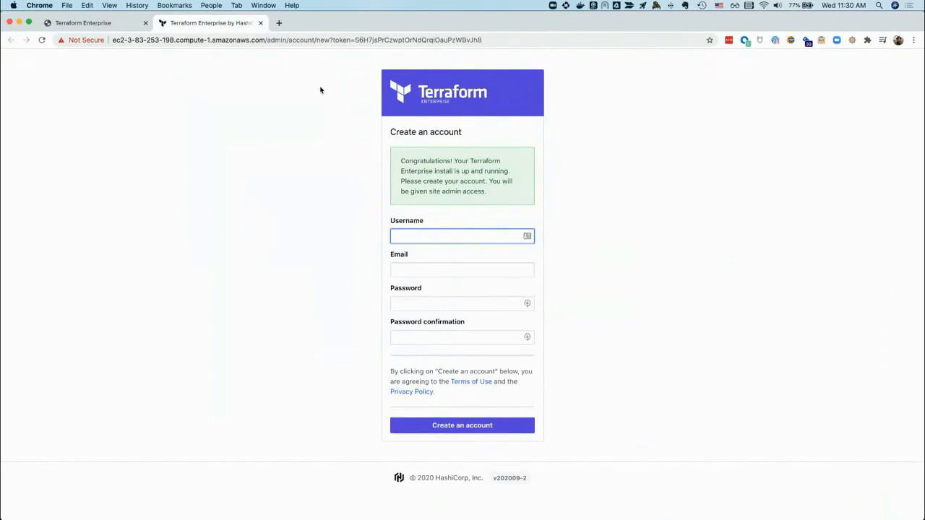
left_click(419, 233)
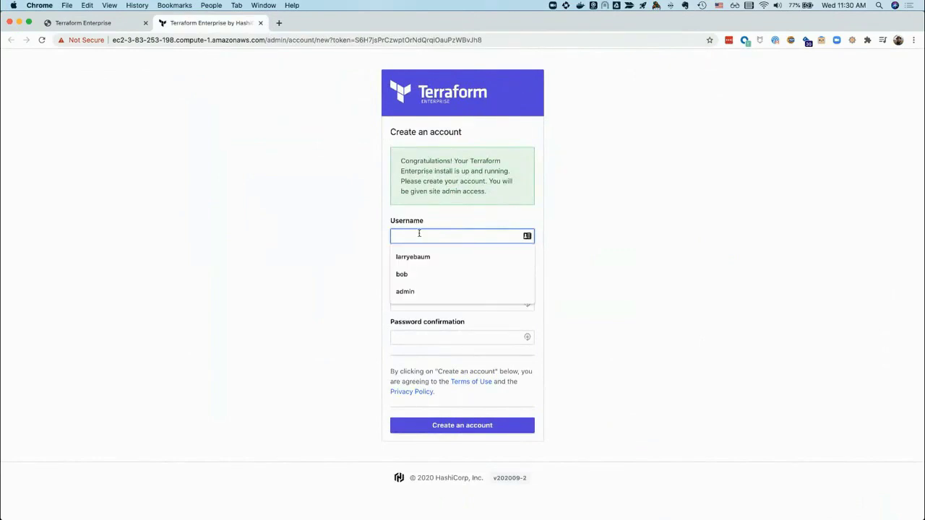
key("Tab")
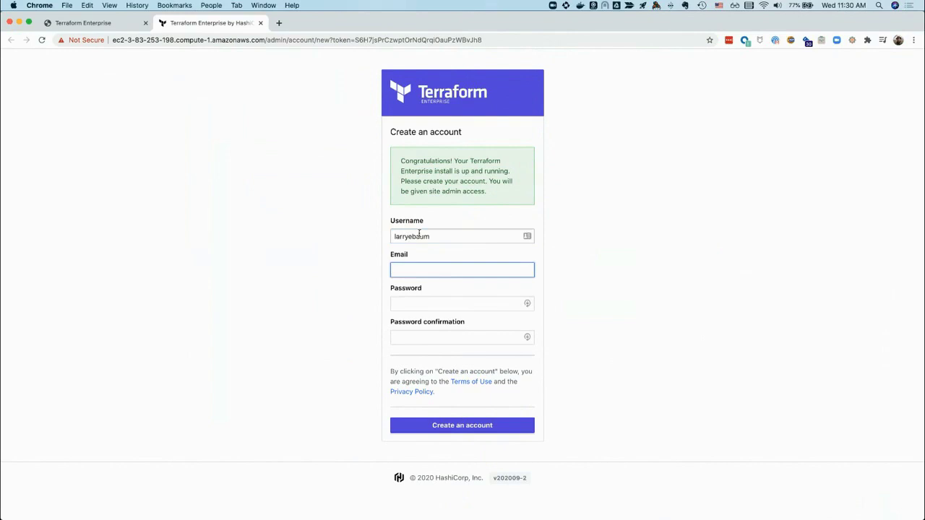
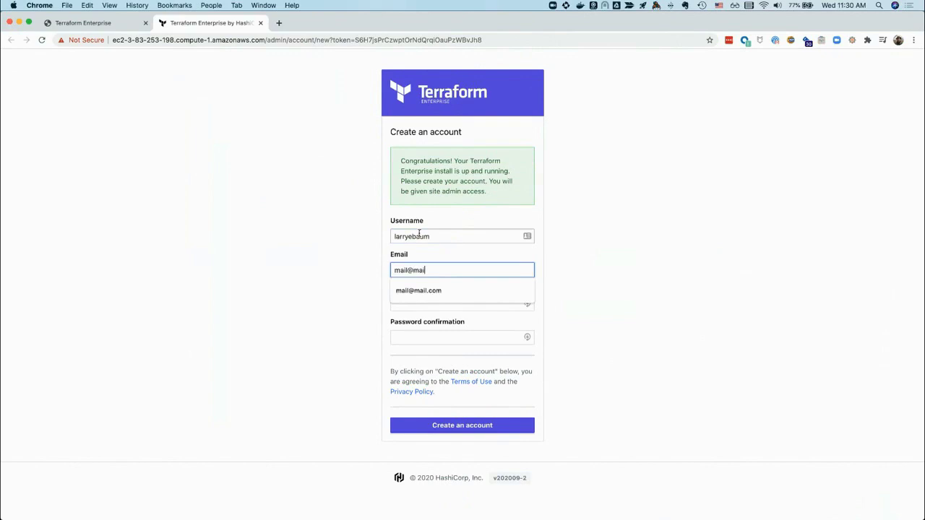
key("Tab")
key("Tab")
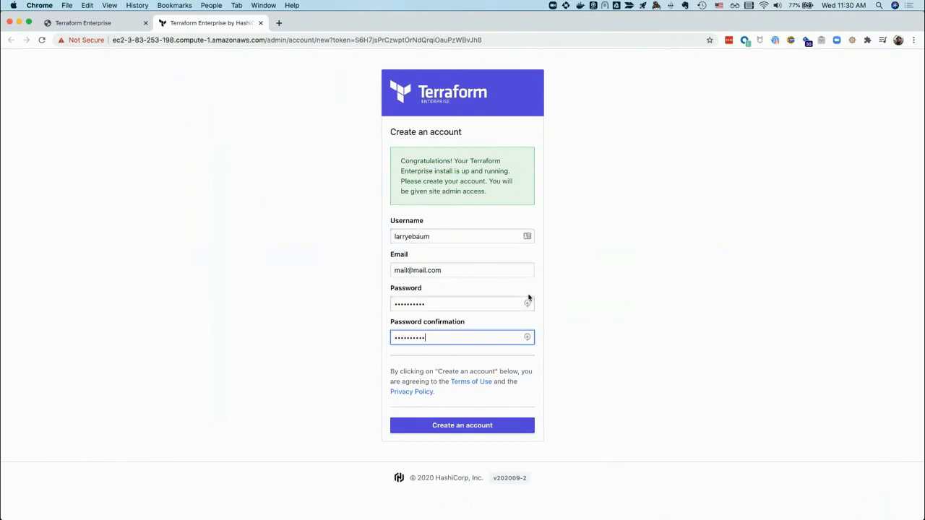
left_click(468, 426)
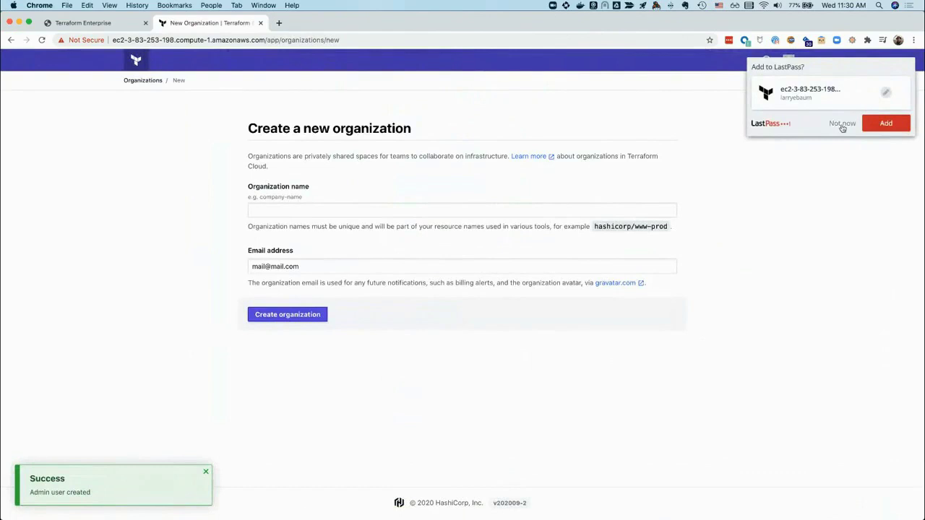
Dismiss the LastPass prompt, enter TestDemo as the organization name and create it
left_click(842, 125)
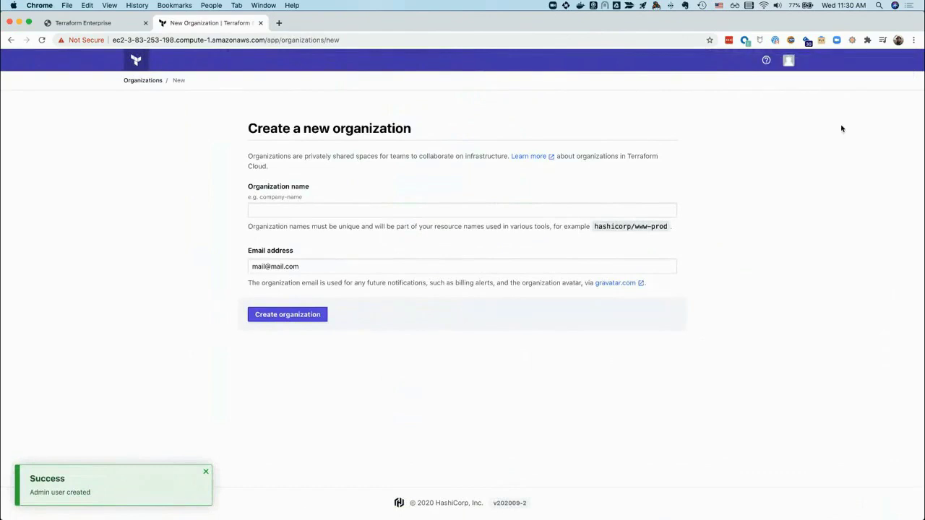
left_click(306, 211)
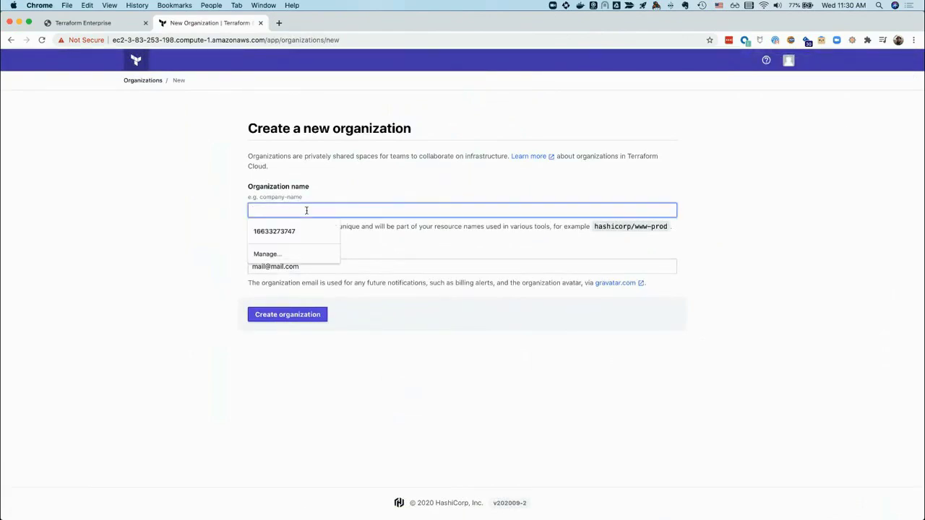
type("Te")
key("Down")
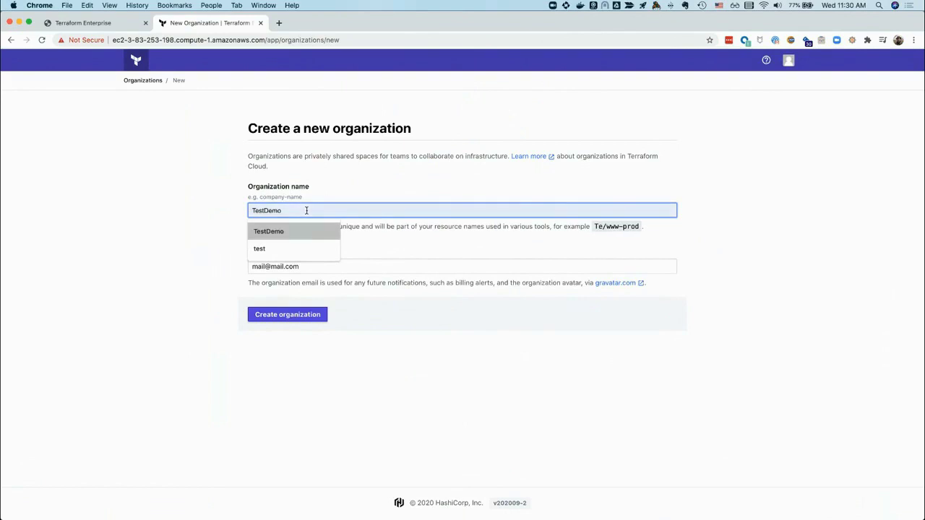
key("Return")
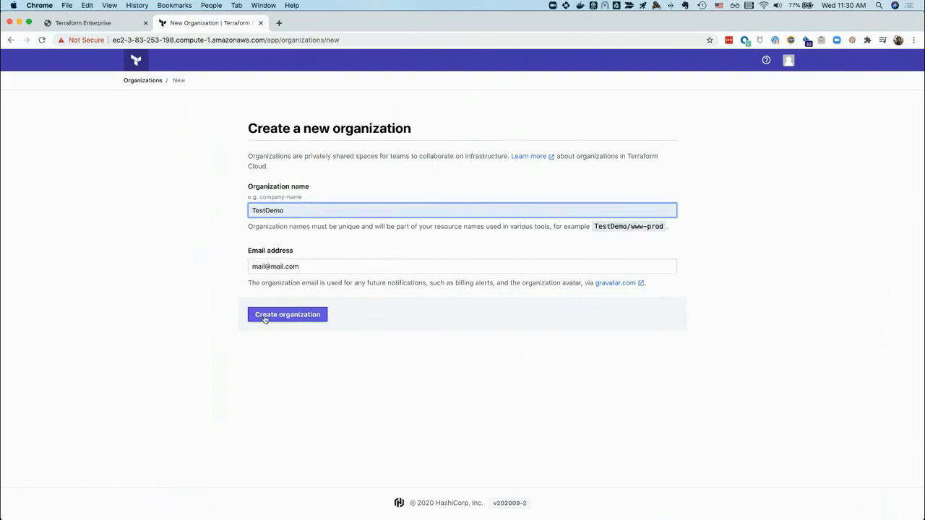
left_click(275, 313)
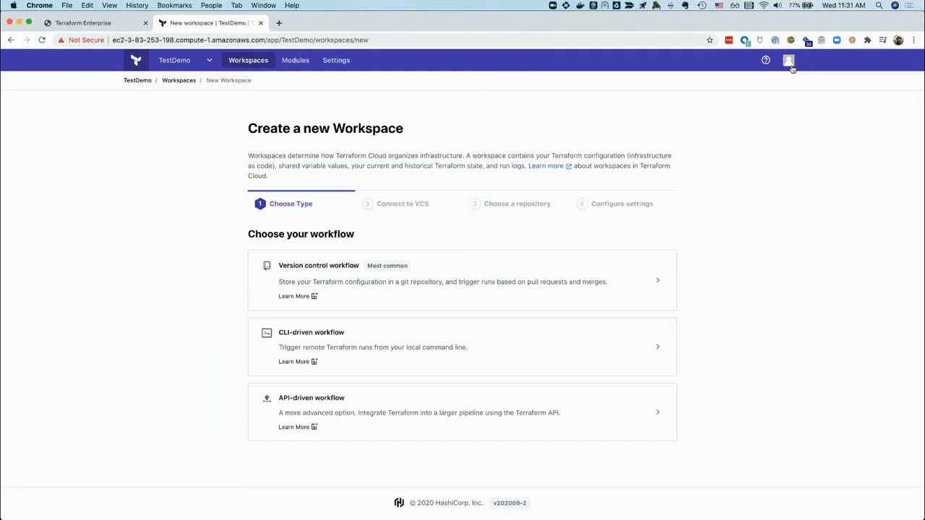
left_click(788, 61)
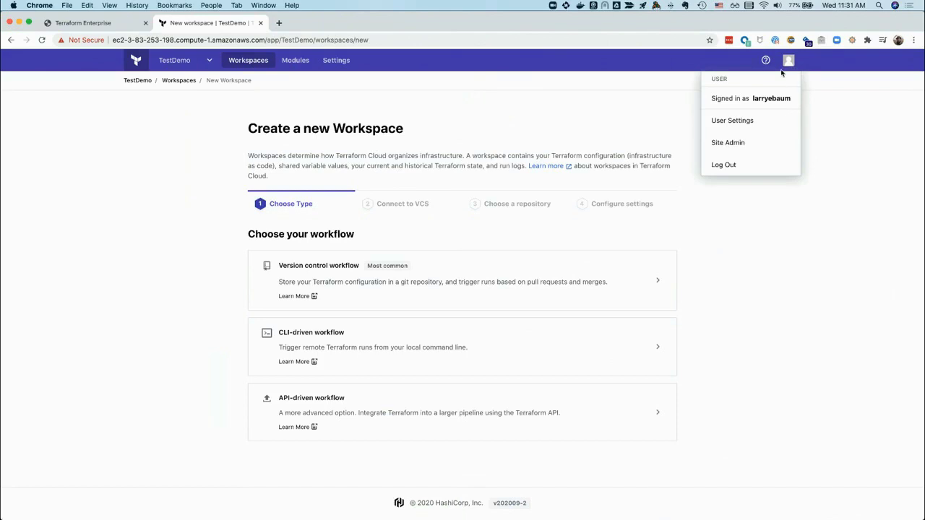
left_click(767, 146)
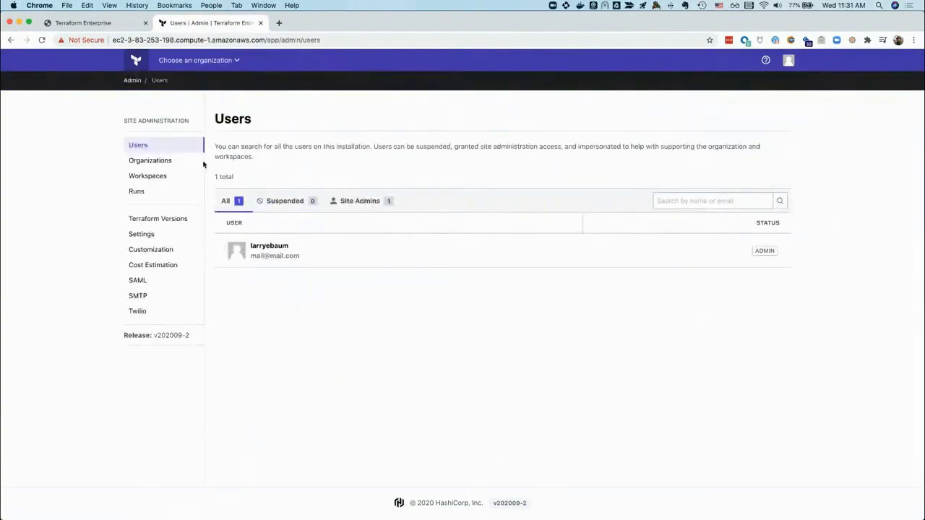
left_click(179, 222)
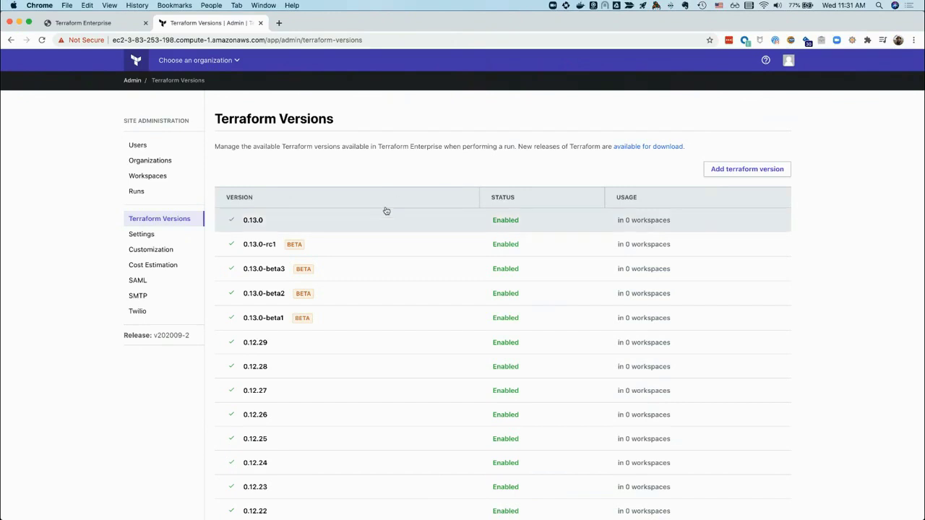
scroll(351, 264, "down", 3)
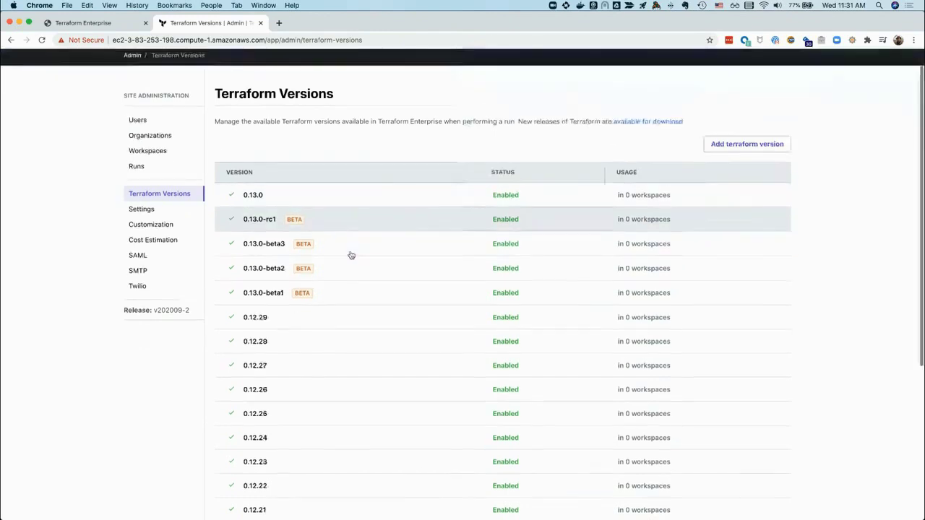
scroll(355, 273, "up", 1)
scroll(357, 272, "up", 1)
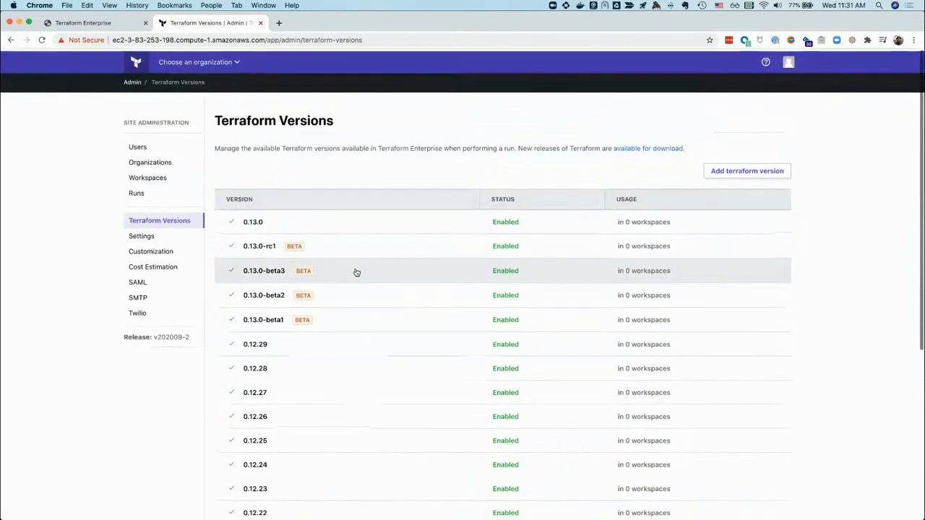
scroll(356, 273, "down", 3)
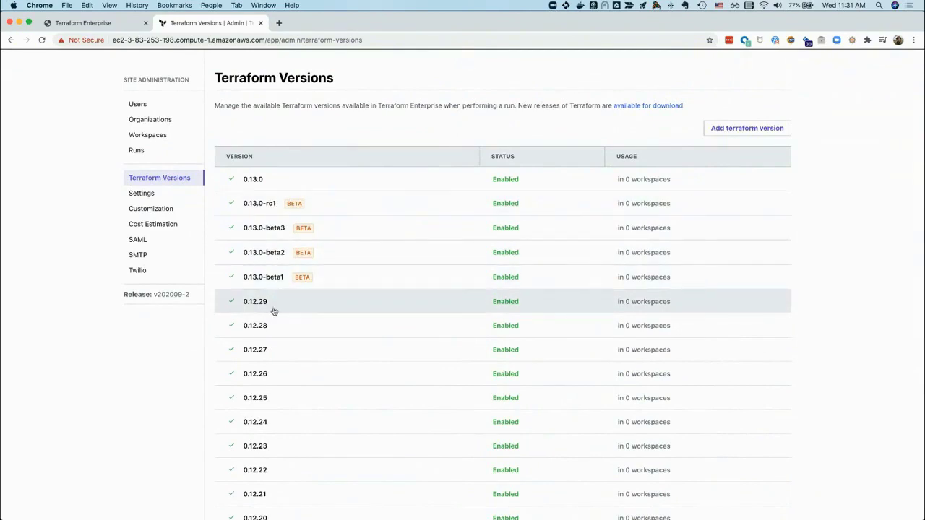
scroll(292, 320, "down", 5)
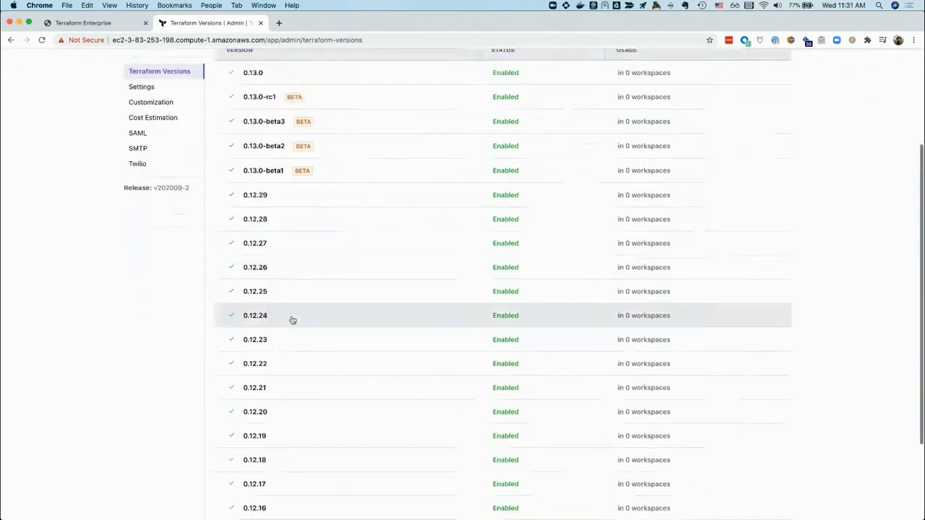
scroll(293, 320, "up", 5)
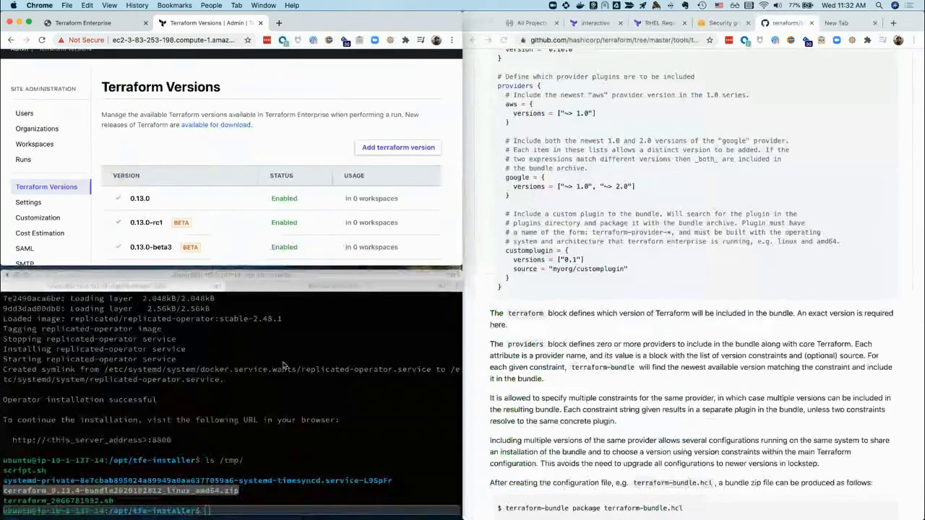
Print terraform-bundle.hcl with cat in the local terraform-bundler examples session
left_click(330, 313)
left_click(321, 286)
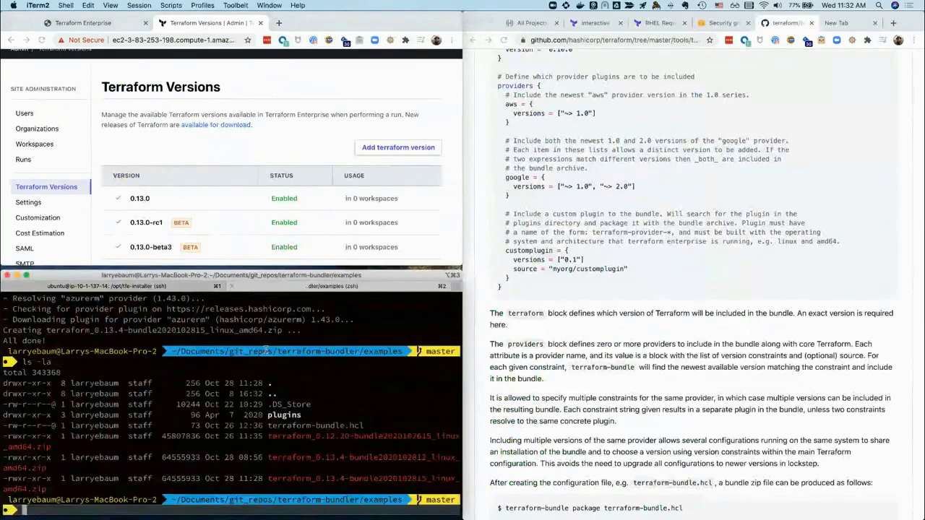
double_click(303, 426)
key("super+c")
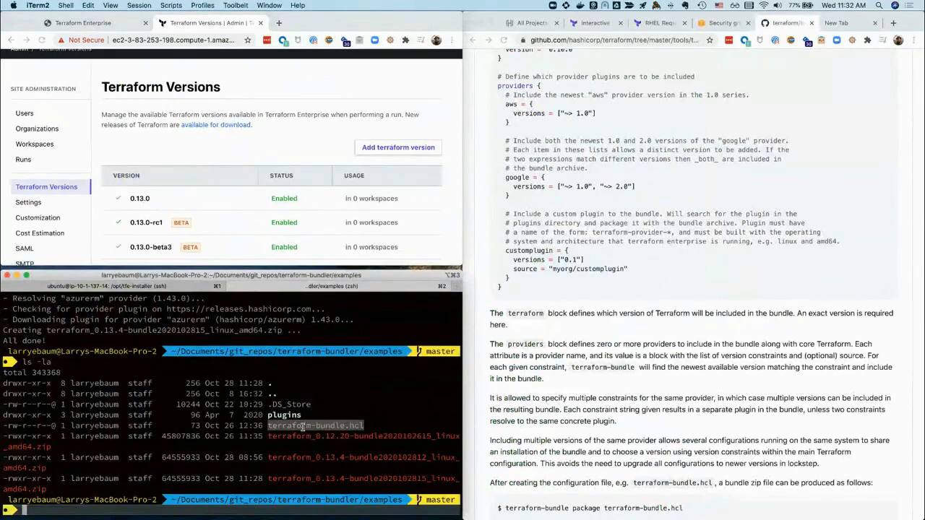
type("cat")
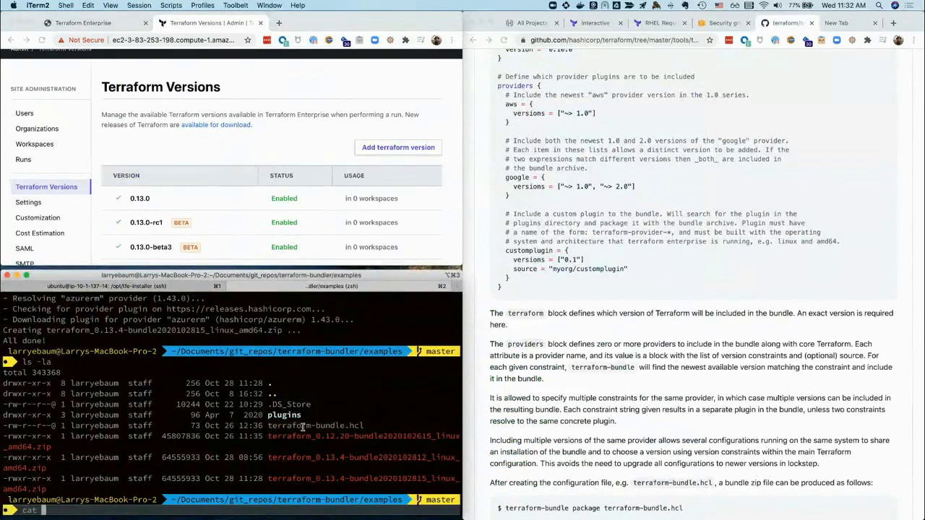
key("super+v")
key("Return")
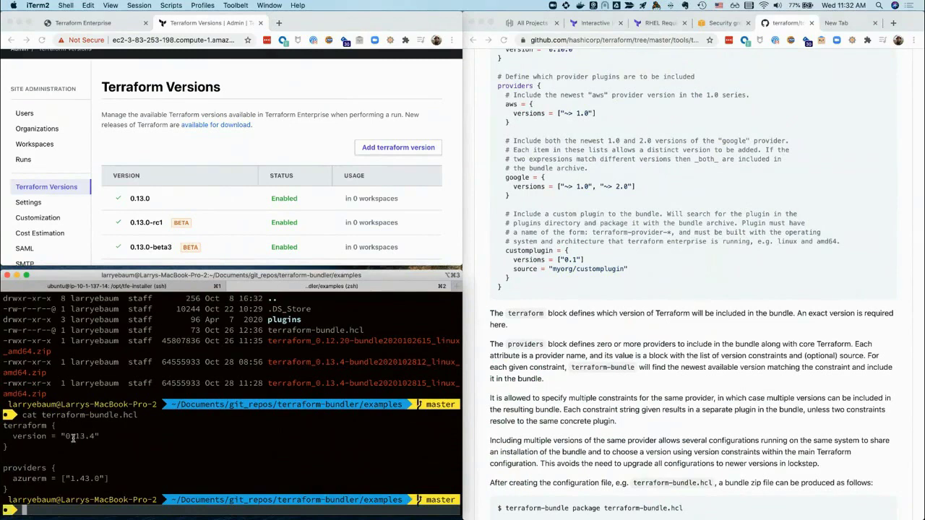
Return to the Terraform Versions admin page in Chrome and maximize the window
left_click(105, 22)
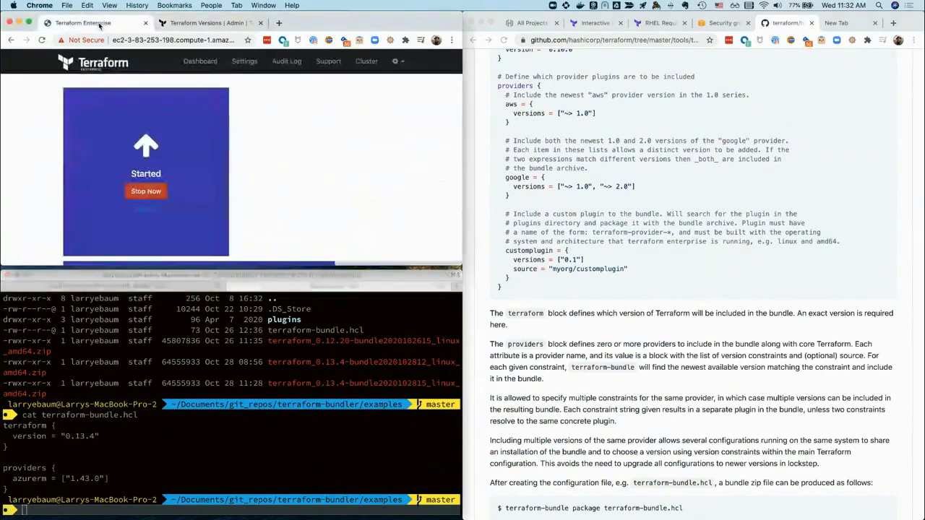
left_click(209, 22)
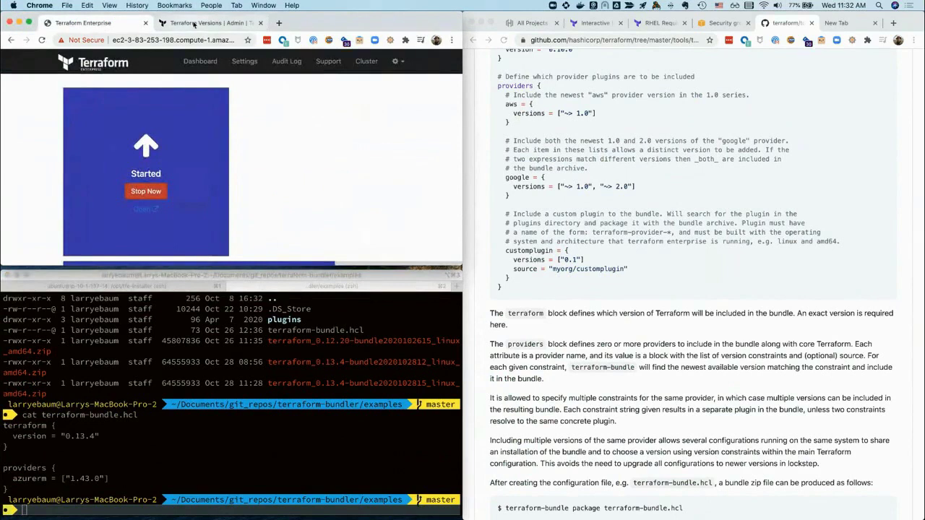
key("alt+super+f")
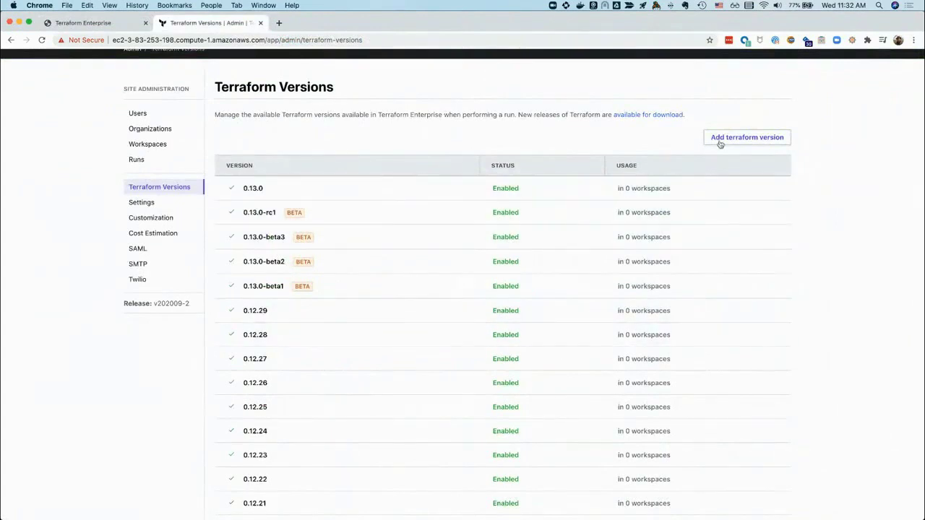
left_click(745, 138)
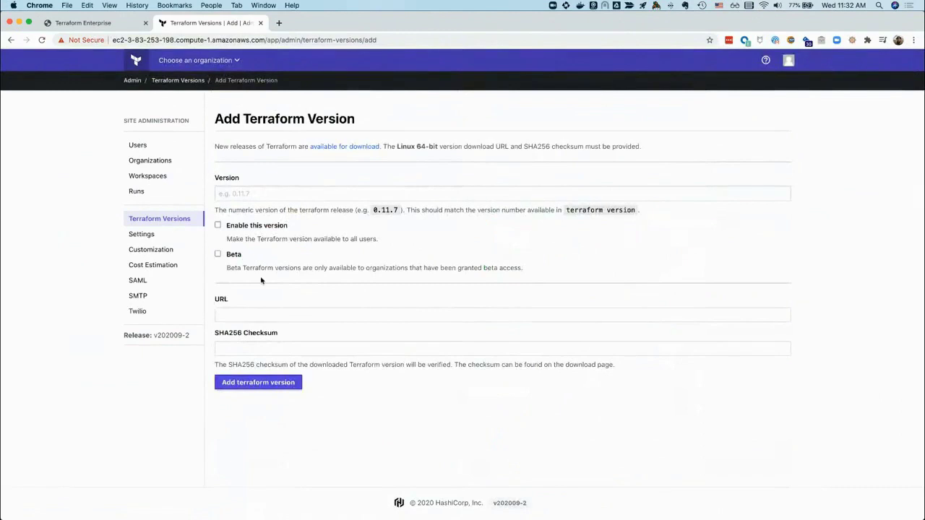
left_click(258, 193)
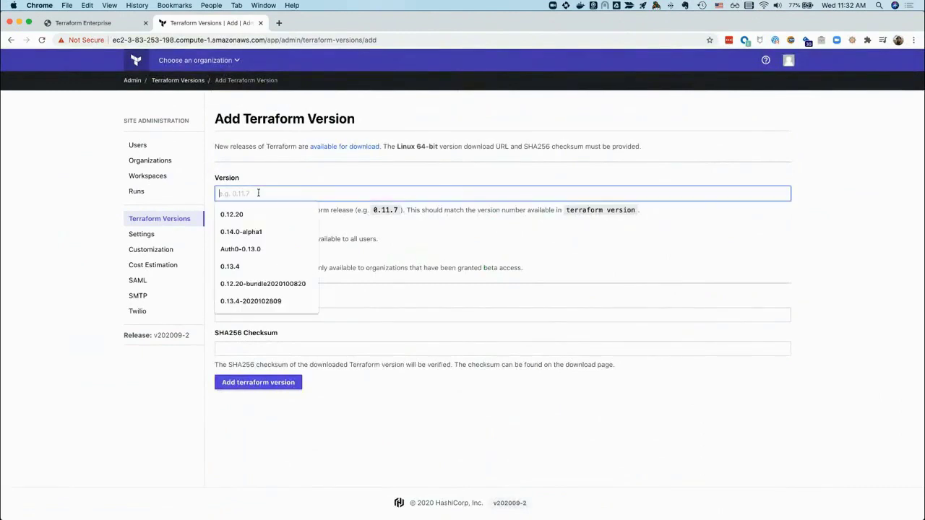
left_click(278, 284)
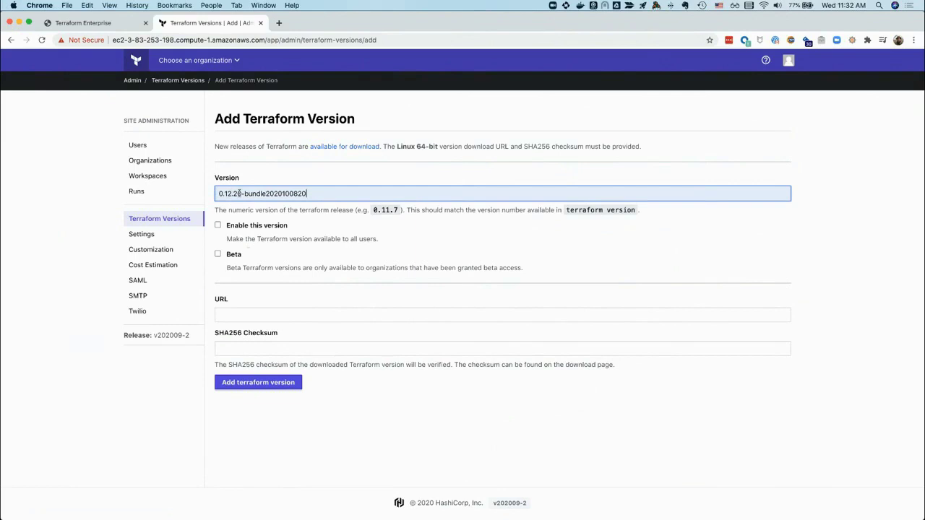
double_click(285, 194)
left_click(316, 194)
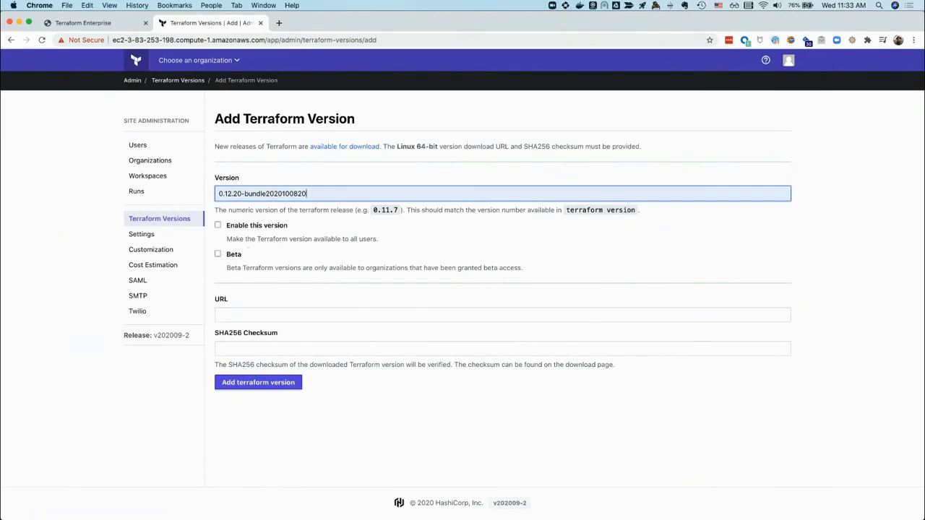
Fill the URL field with the earlier localhost bundle zip URL
left_click(236, 314)
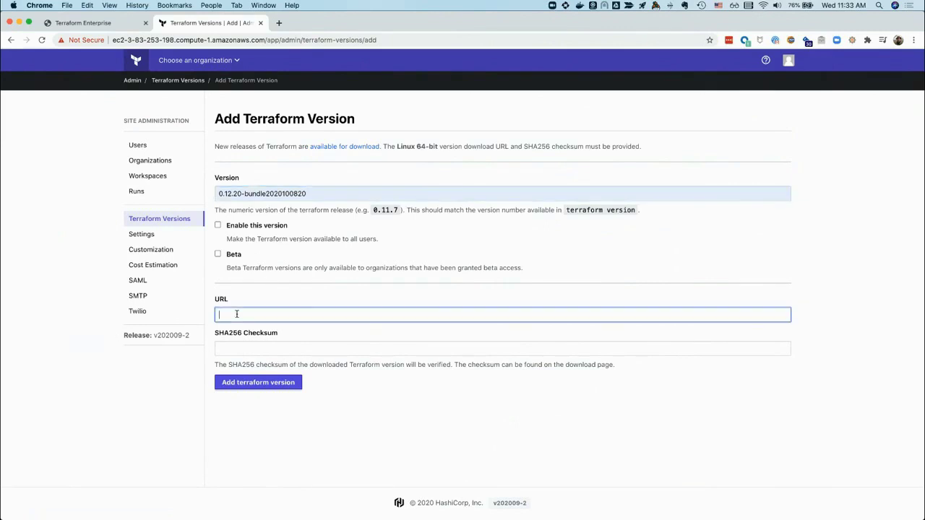
left_click(245, 336)
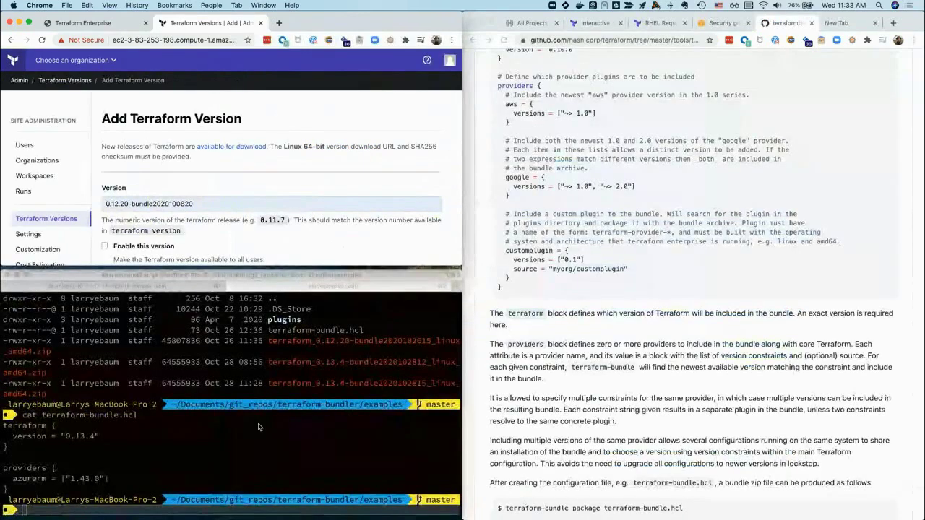
left_click(258, 424)
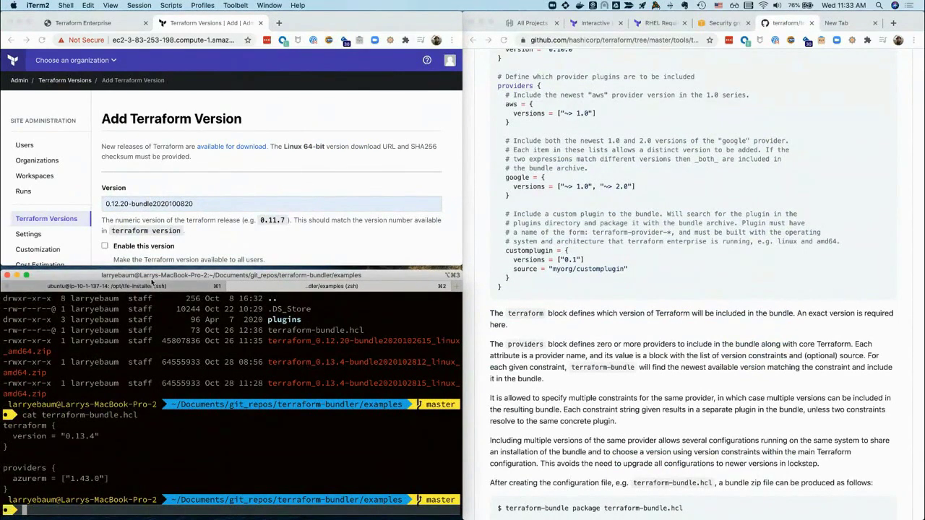
left_click(137, 286)
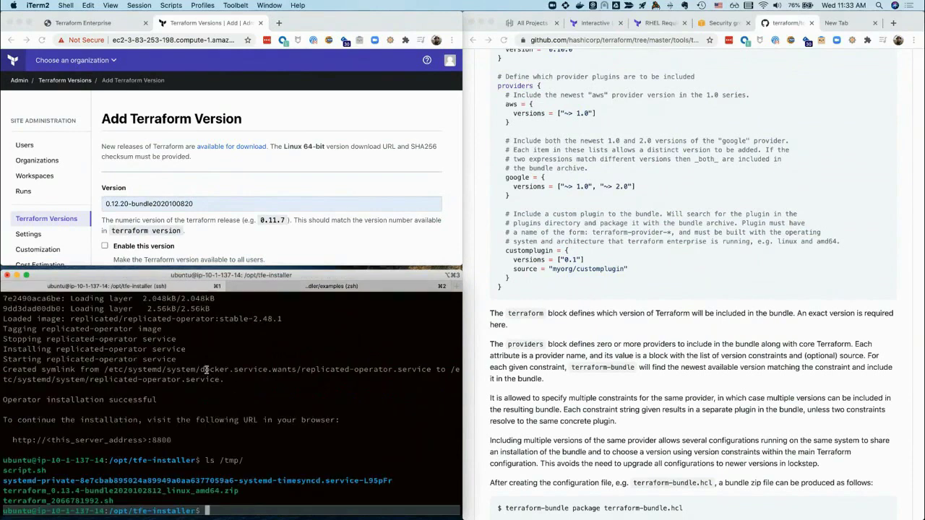
type("/")
left_click_drag(242, 491, 4, 491)
key("super+c")
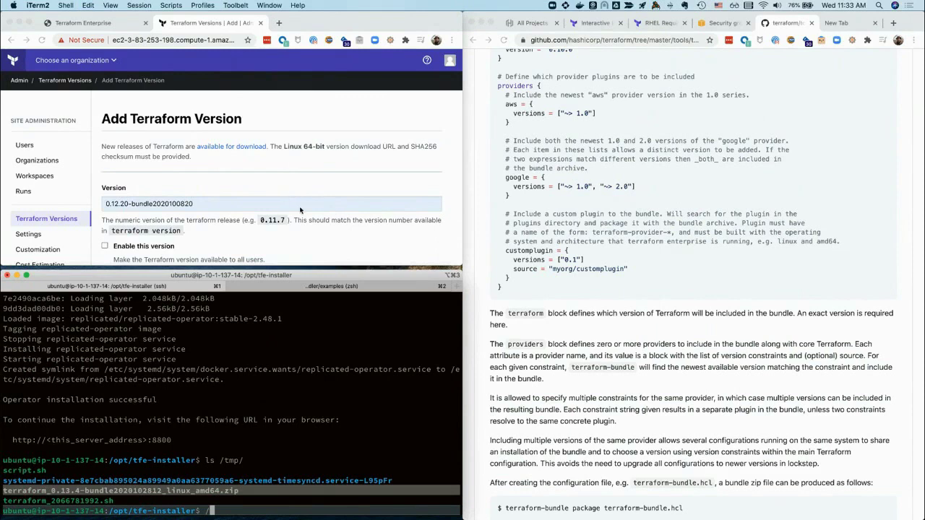
left_click(225, 212)
scroll(225, 211, "down", 3)
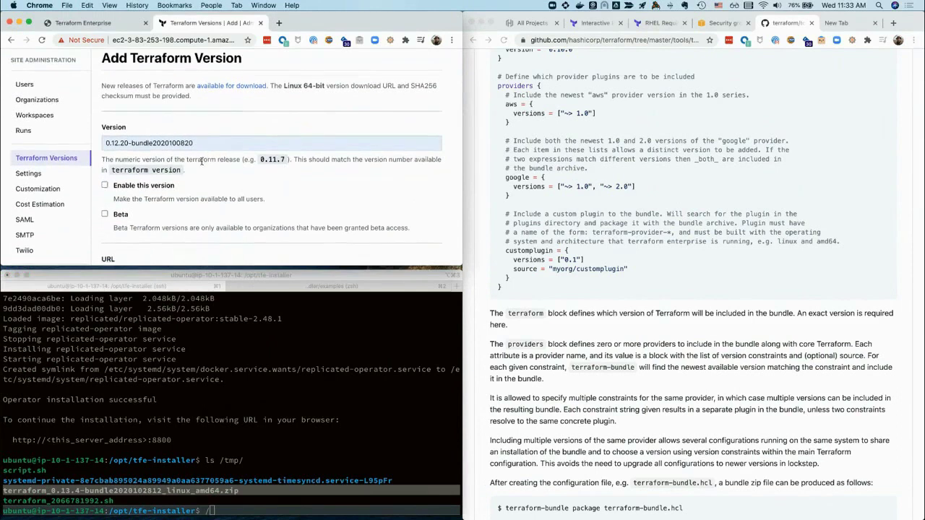
scroll(201, 162, "down", 2)
left_click(359, 216)
key("ctrl+v")
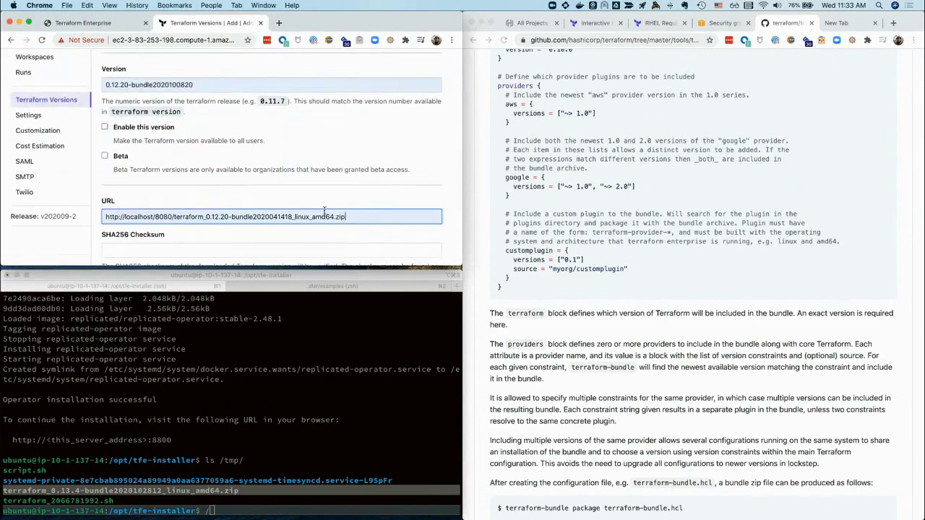
key("super+a")
key("Right")
left_click_drag(346, 216, 175, 216)
key("BackSpace")
key("super+v")
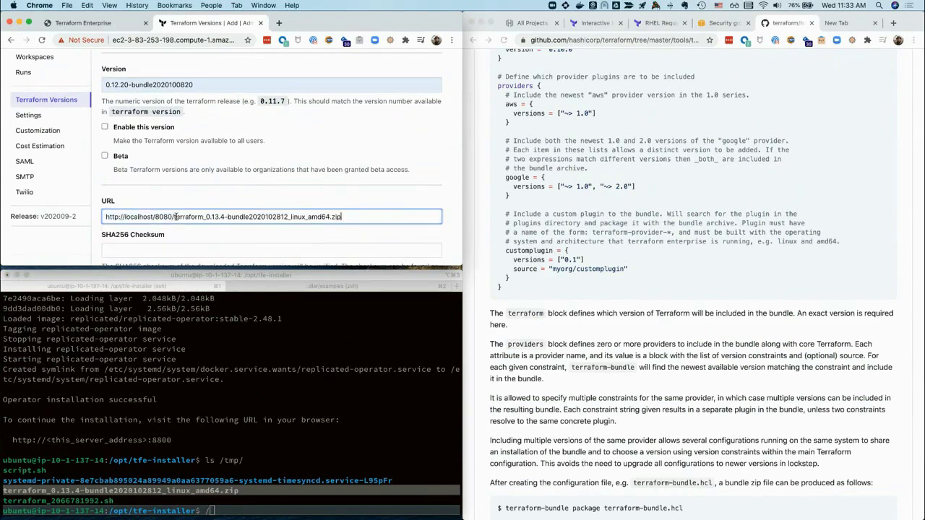
Paste the bundle's SHA256 checksum from the terminal into the SHA256 Checksum field
key("super+Tab")
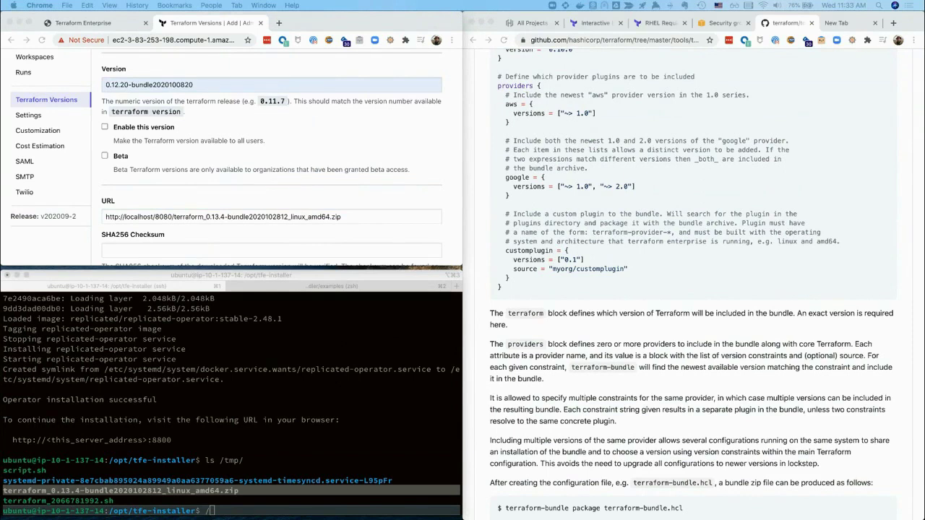
left_click(154, 215)
scroll(155, 211, "down", 2)
left_click(154, 194)
type("d2e9afc6327e0ab509301e2a54d4b166457f50d63cb327679263e7f7fdf85d97")
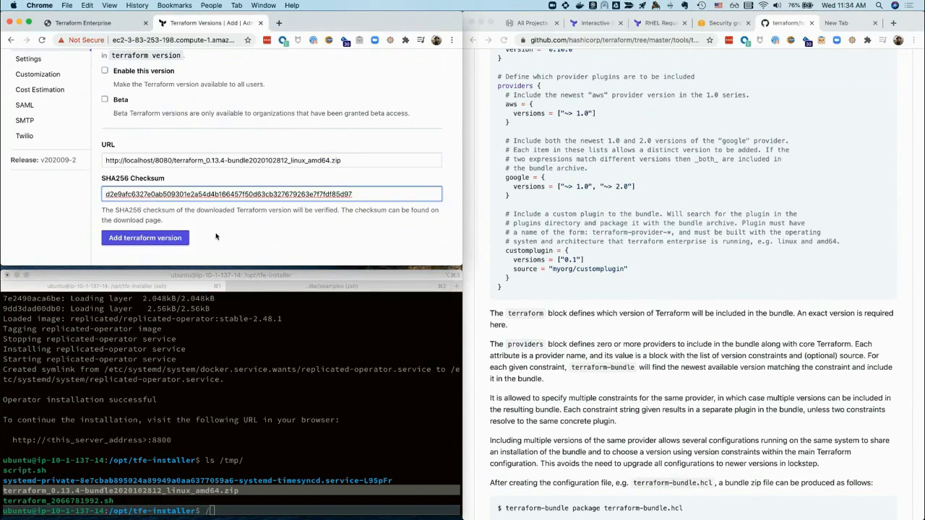
scroll(210, 150, "up", 2)
scroll(209, 148, "down", 2)
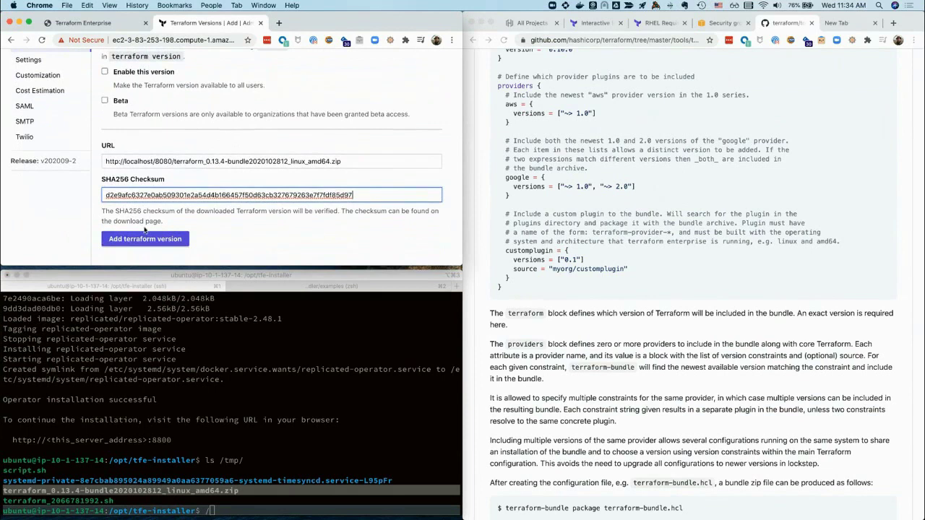
Save the new Terraform version and maximize the browser window
left_click(141, 240)
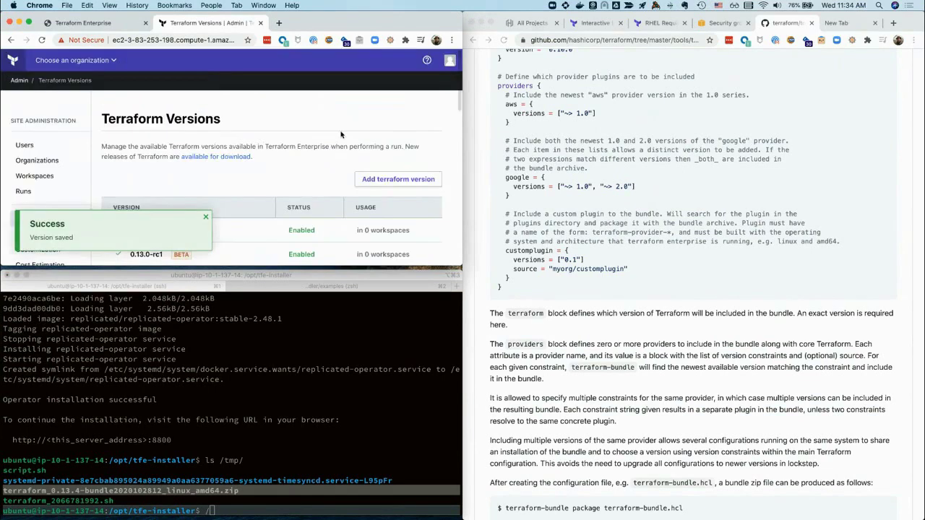
key("super+alt+f")
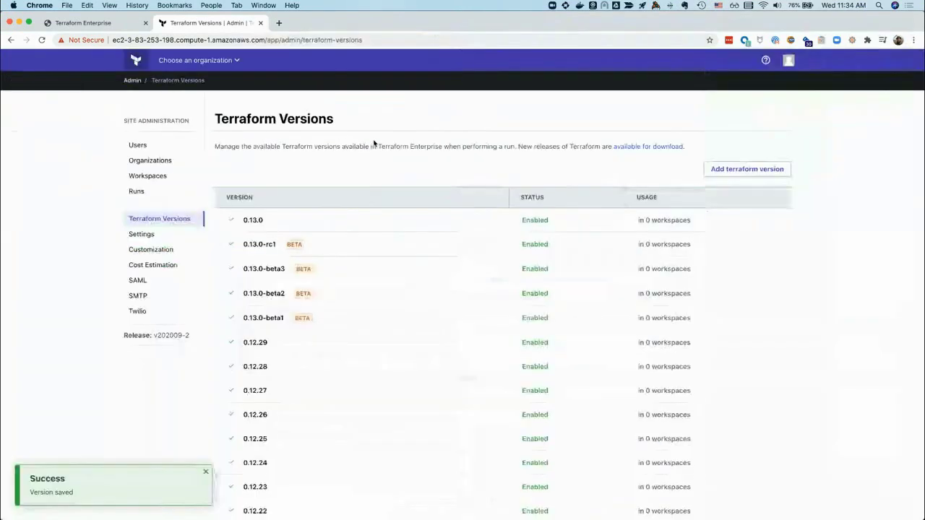
scroll(343, 339, "down", 2)
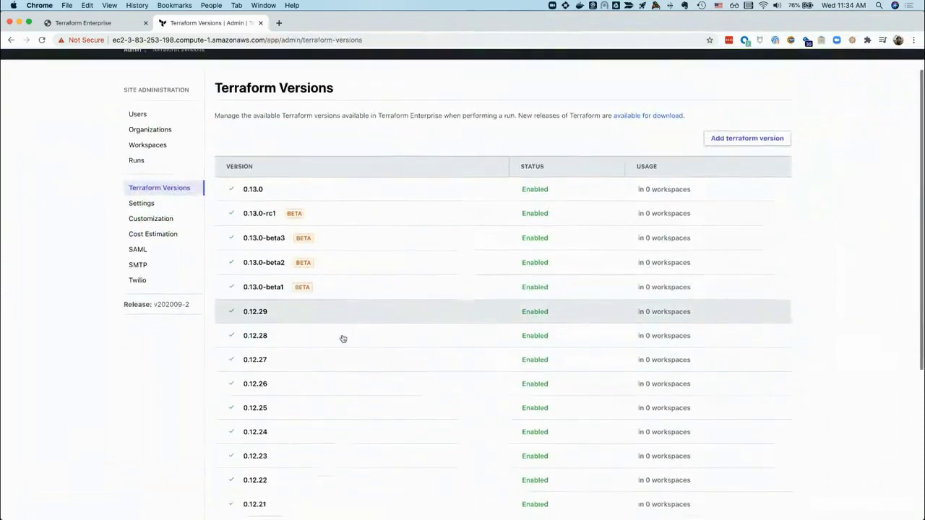
scroll(343, 339, "up", 3)
left_click_drag(343, 339, 352, 289)
scroll(149, 386, "down", 4)
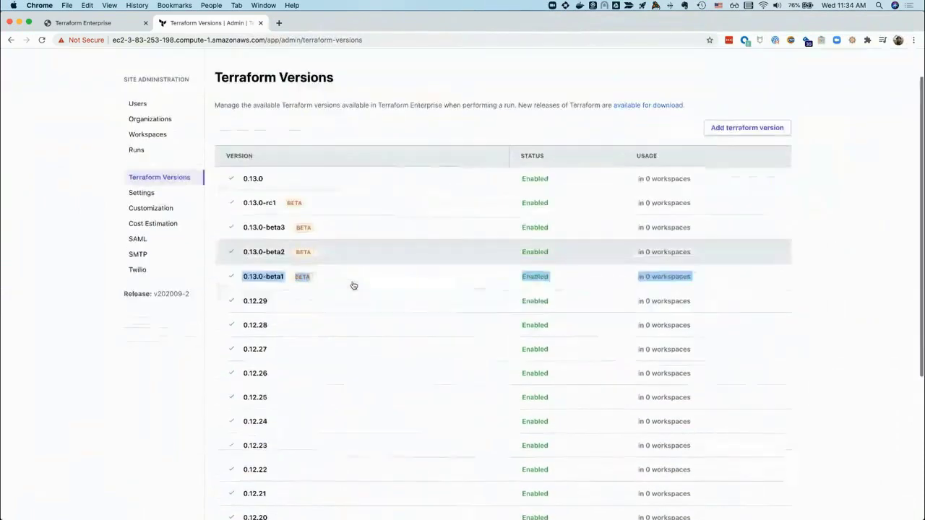
scroll(149, 387, "down", 2)
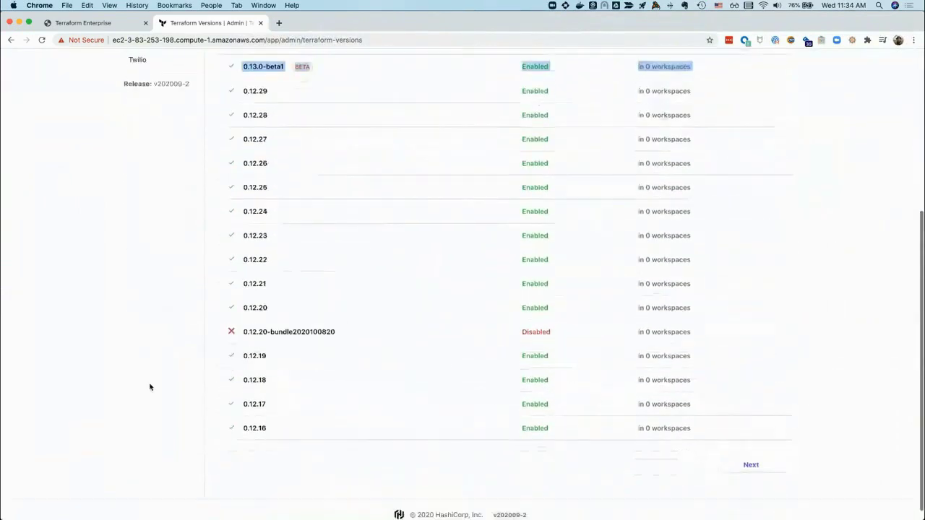
scroll(149, 387, "up", 1)
scroll(150, 387, "up", 5)
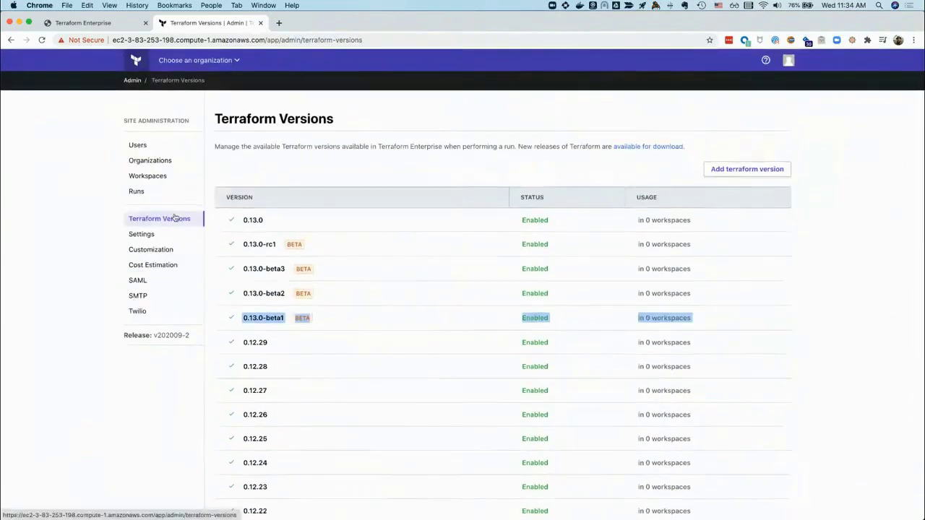
left_click(43, 40)
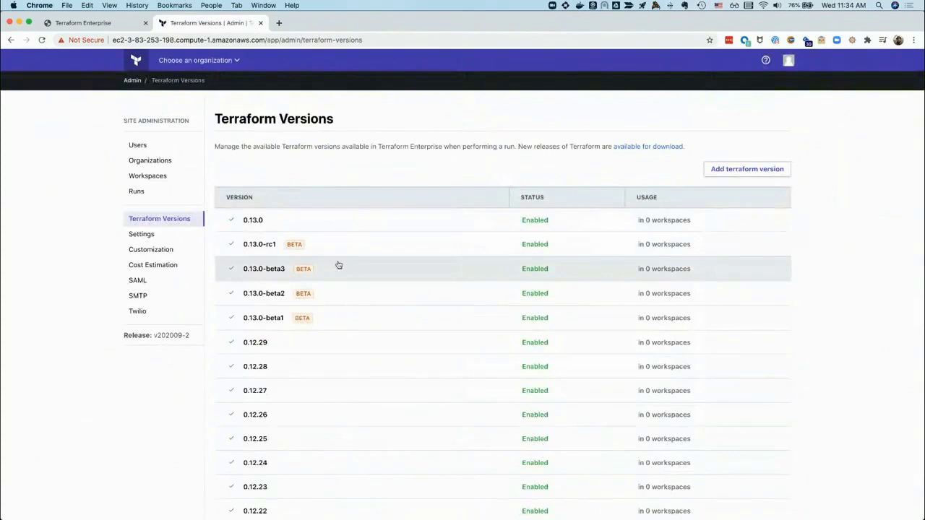
scroll(339, 264, "down", 5)
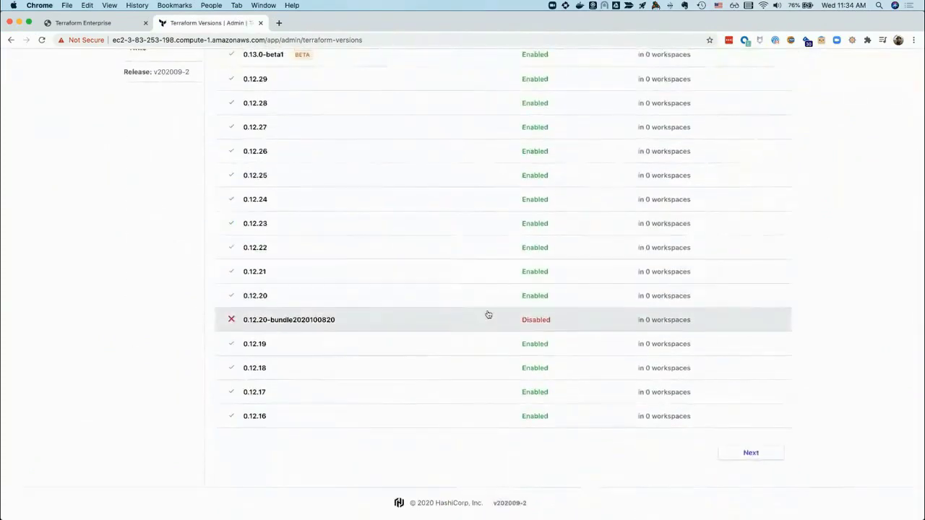
left_click(304, 322)
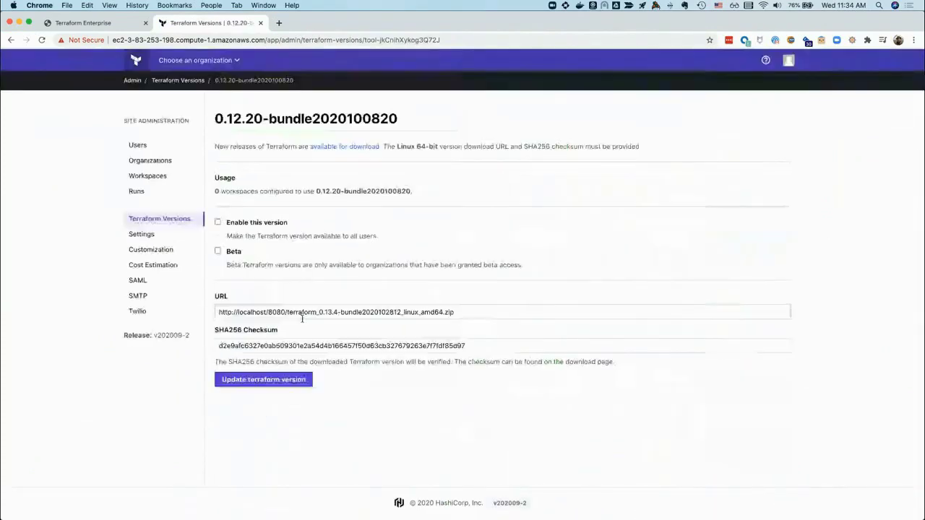
left_click(217, 224)
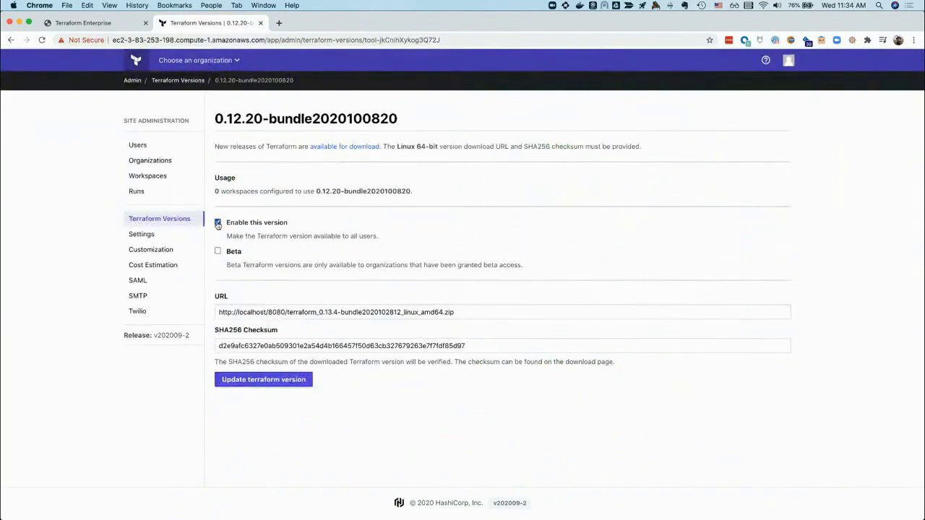
left_click(217, 223)
left_click(218, 250)
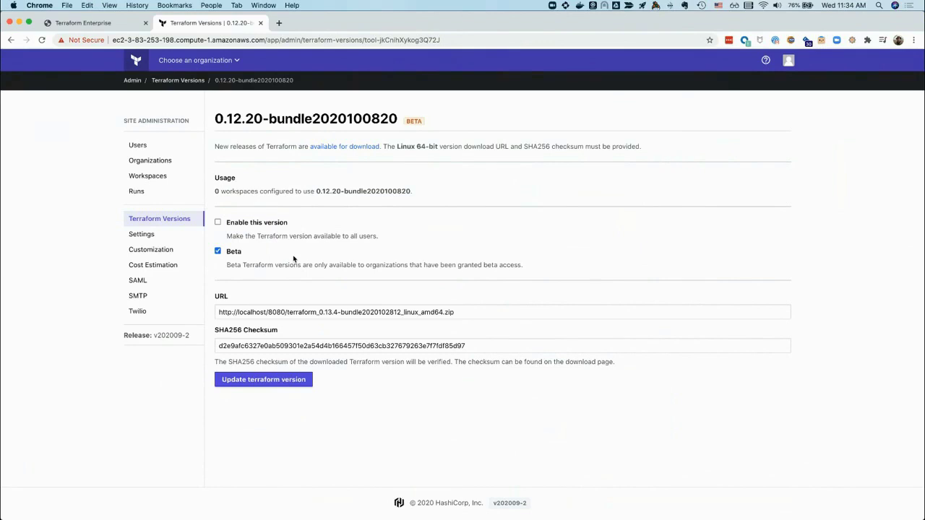
left_click(218, 251)
left_click(218, 223)
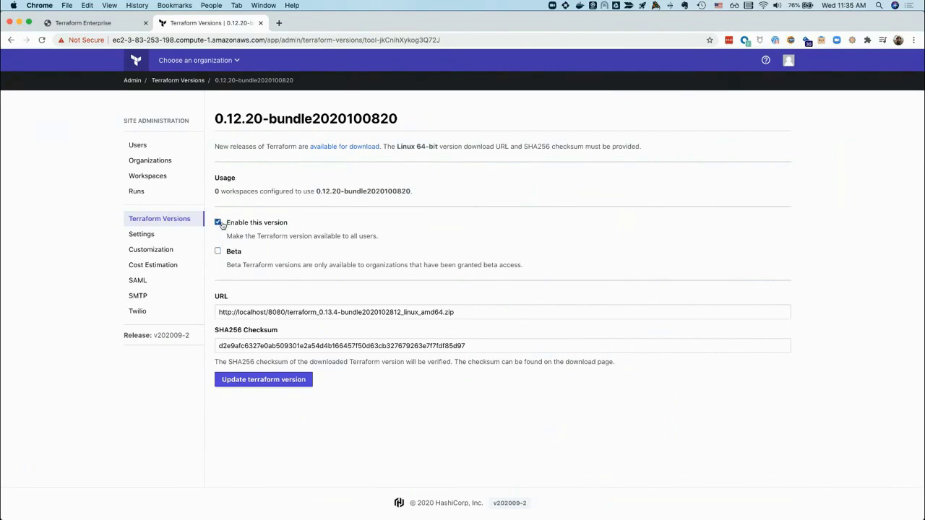
left_click(266, 385)
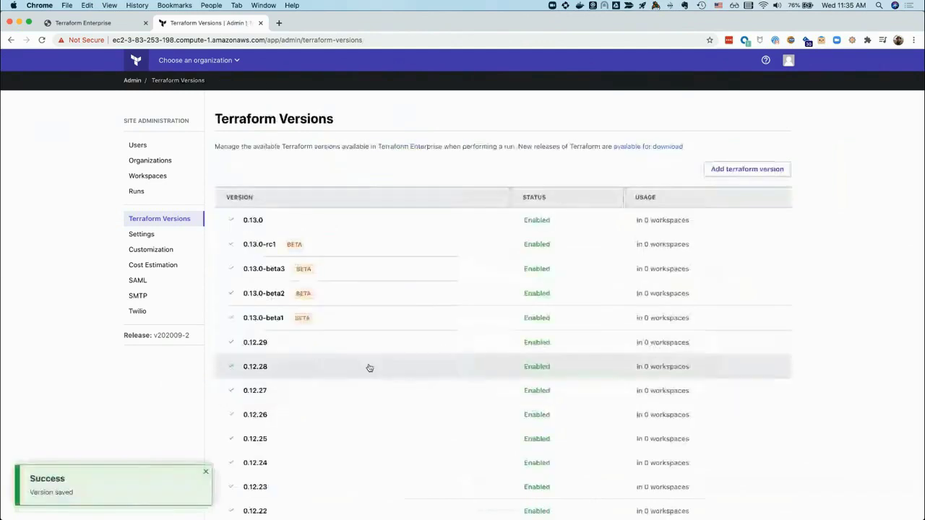
scroll(367, 367, "down", 5)
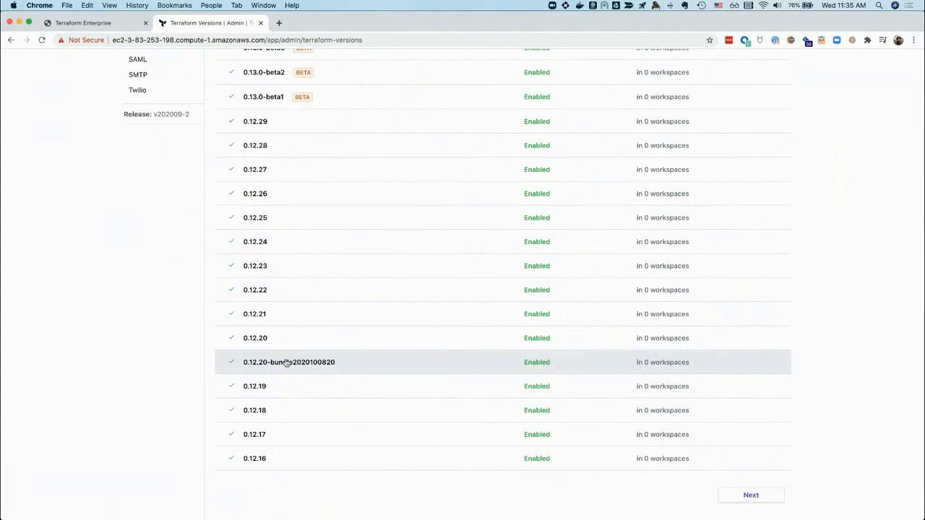
scroll(307, 358, "up", 5)
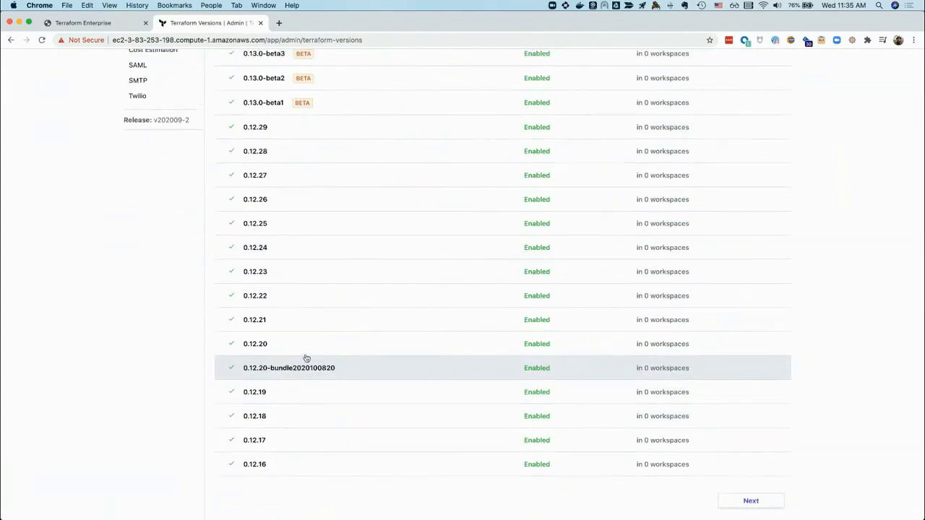
scroll(294, 275, "up", 2)
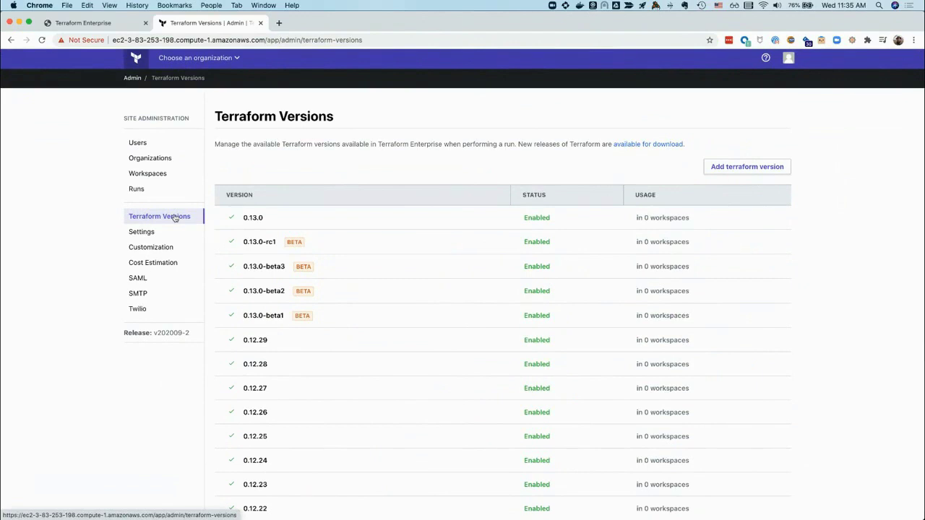
scroll(380, 243, "down", 5)
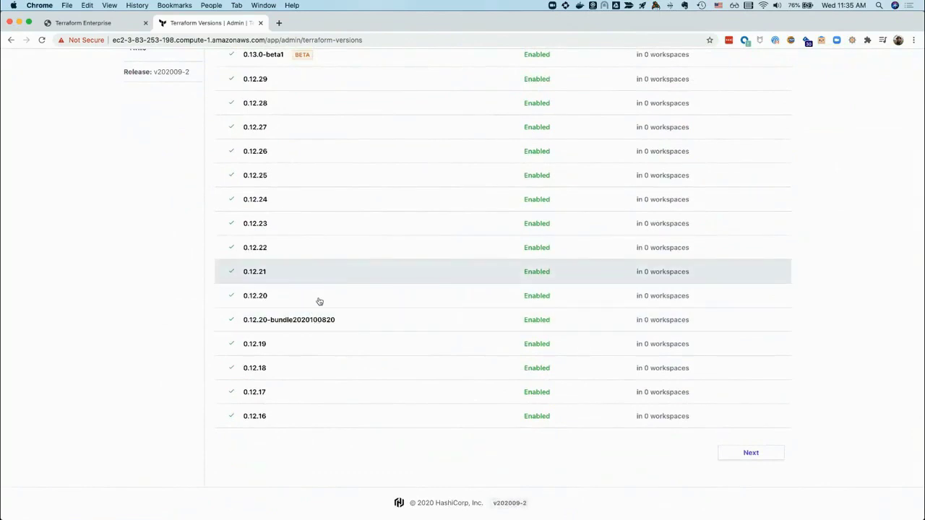
left_click(304, 323)
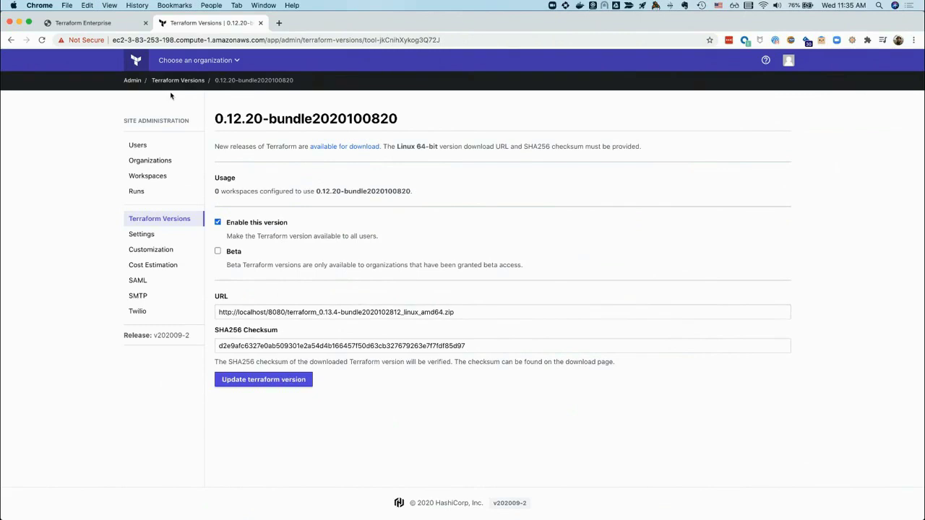
left_click(133, 81)
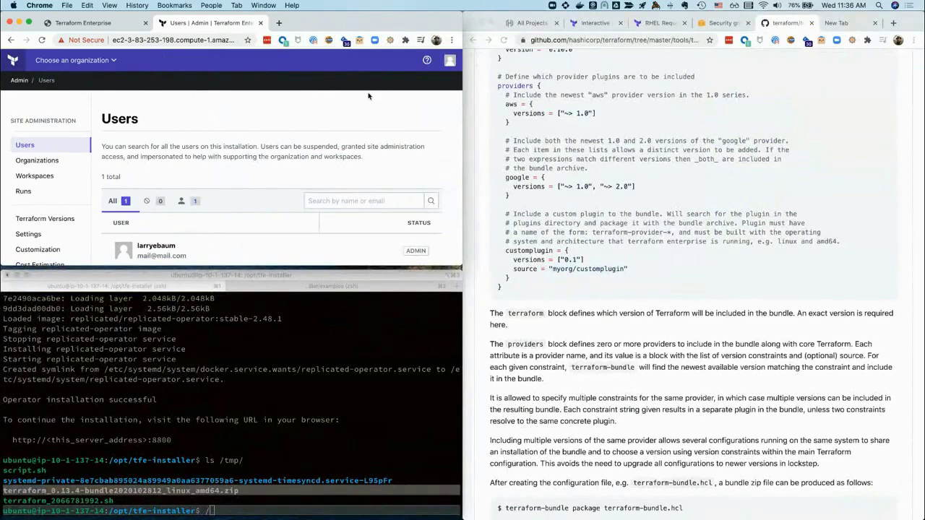
In a new tab, search 'terraform provider network' and open the Provider Network Mirror Protocol docs
left_click(840, 23)
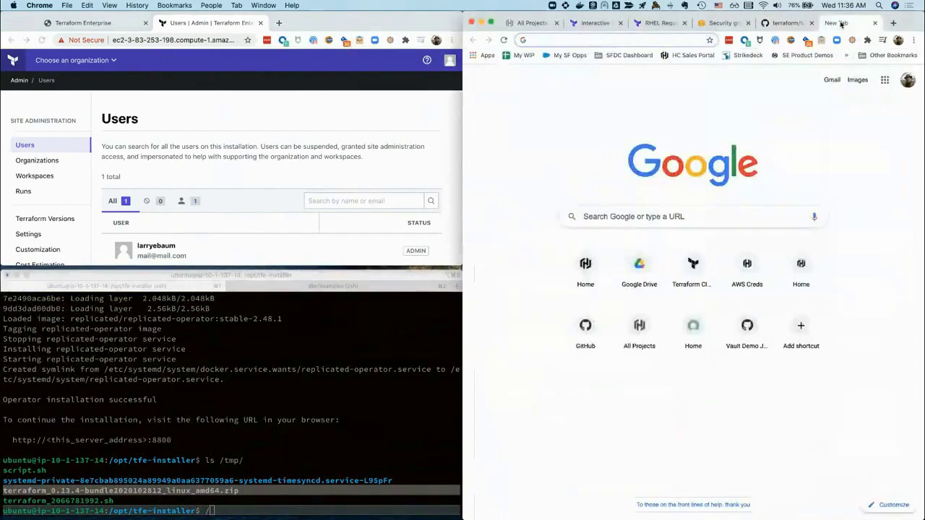
type("terrafor")
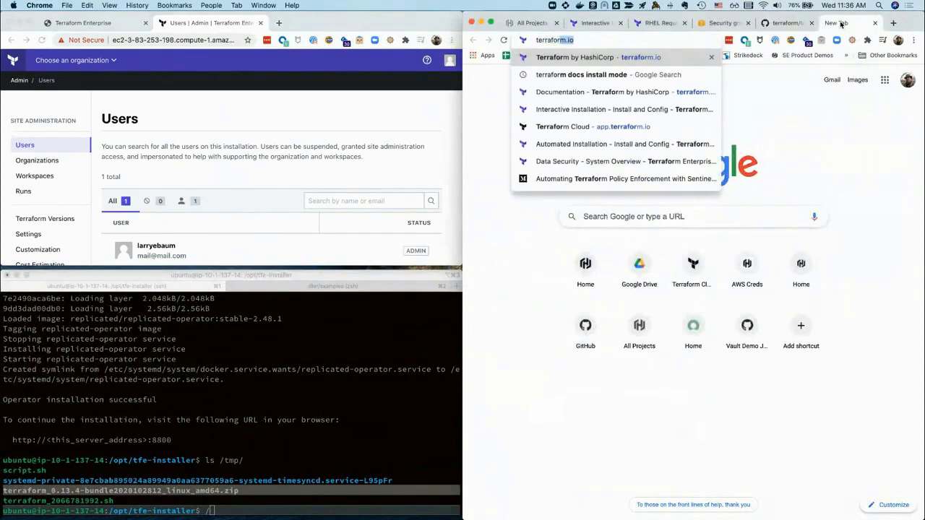
type("m provider network")
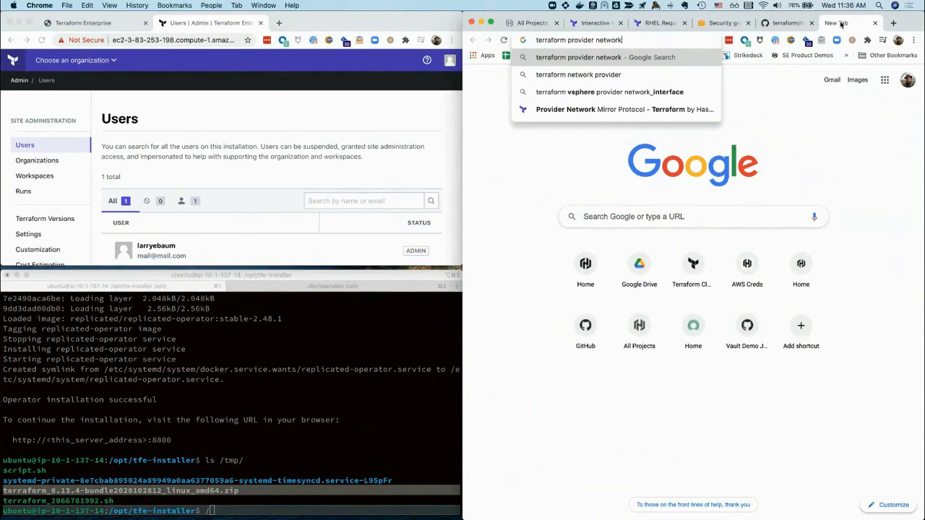
key("Down")
key("Down")
key("Down")
key("Return")
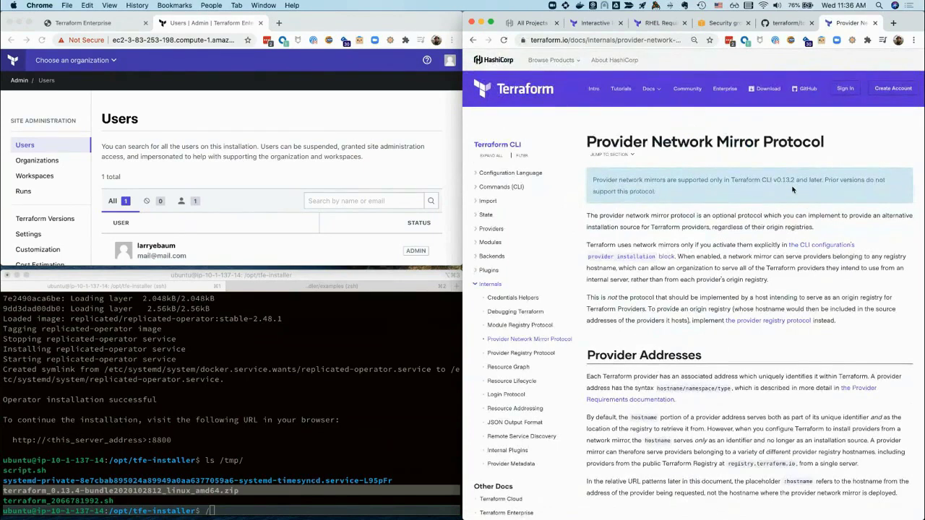
scroll(790, 189, "down", 2)
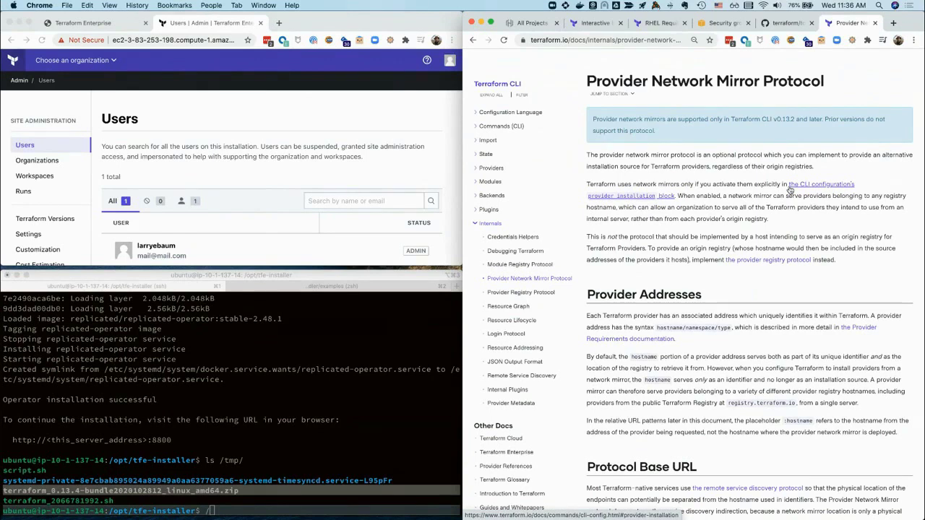
scroll(749, 227, "down", 2)
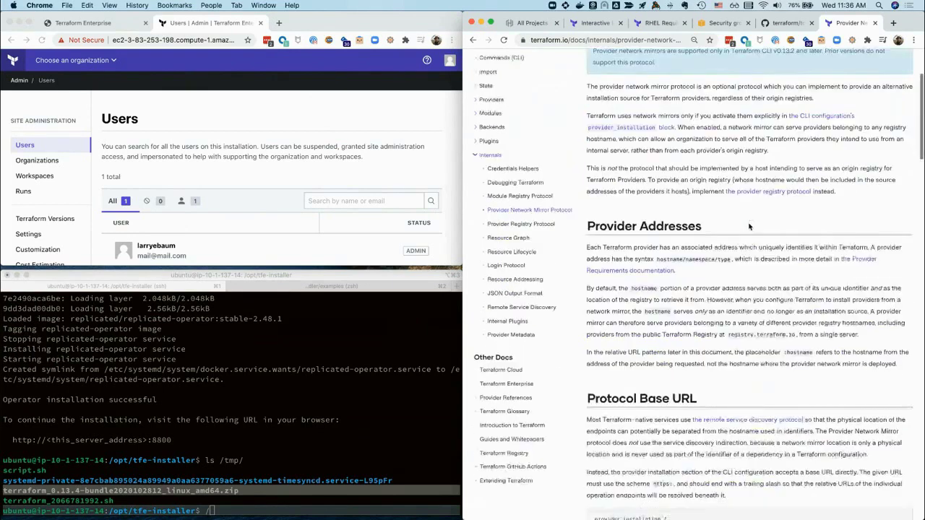
scroll(750, 227, "down", 3)
scroll(748, 223, "down", 4)
triple_click(639, 318)
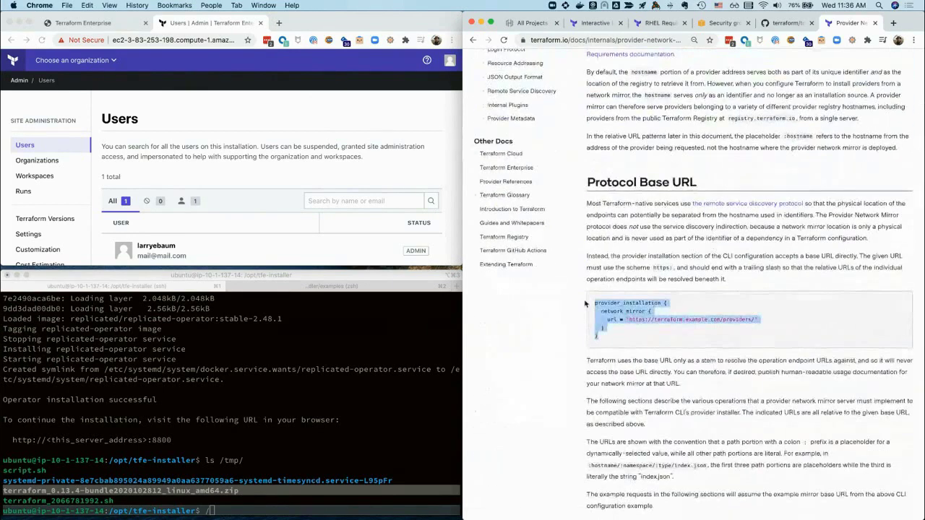
left_click(639, 326)
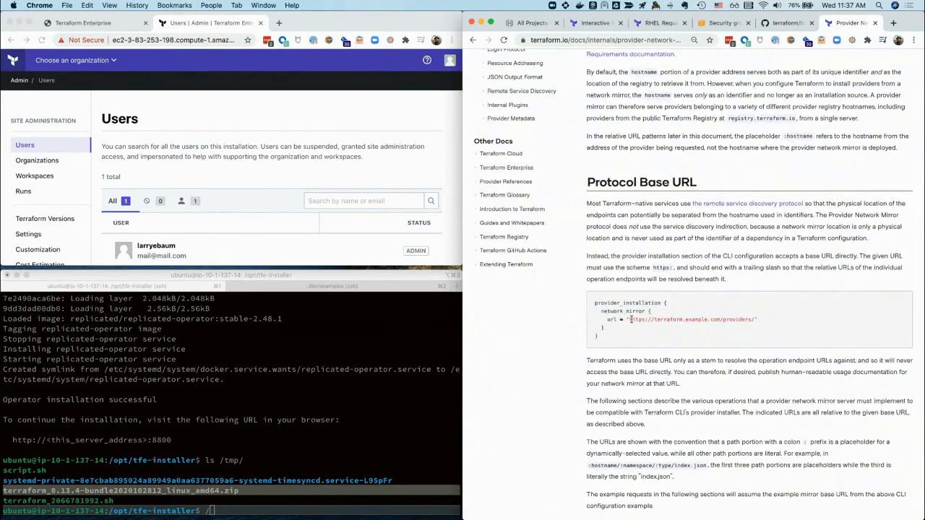
left_click_drag(630, 319, 754, 318)
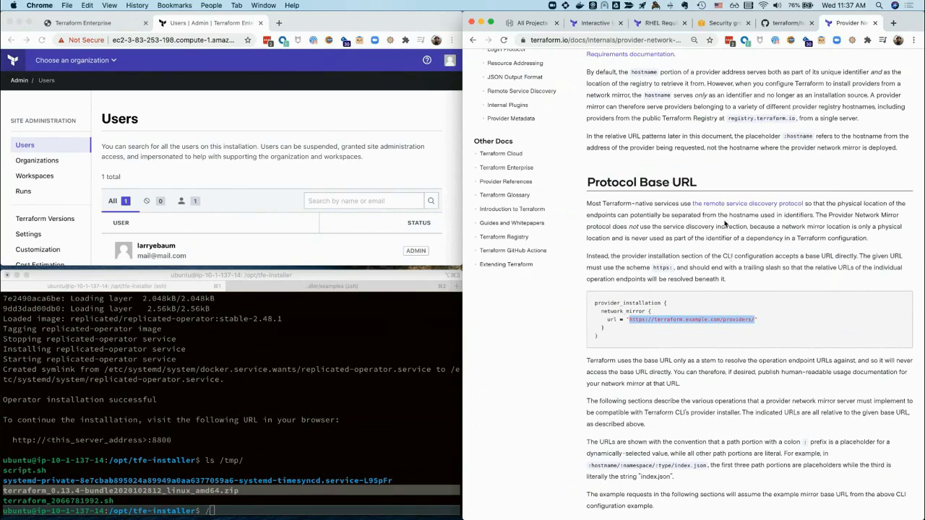
scroll(725, 224, "up", 5)
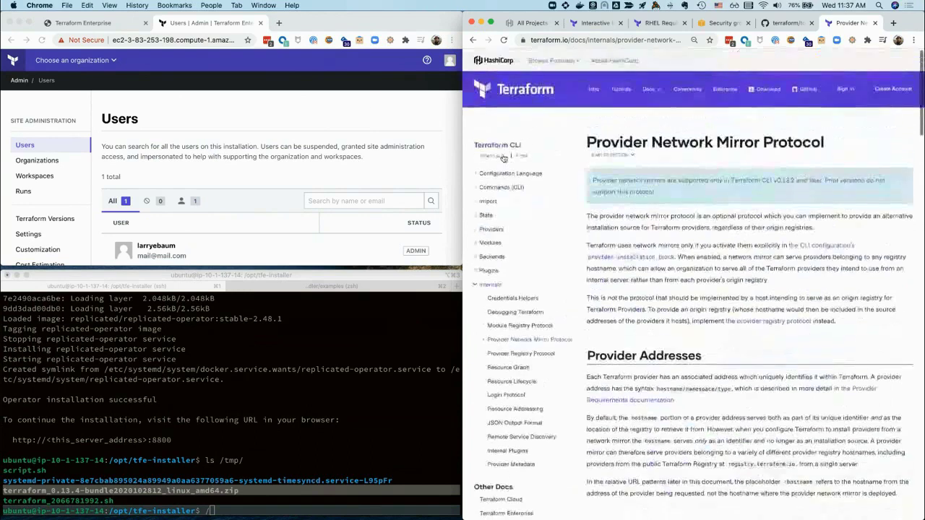
left_click(355, 106)
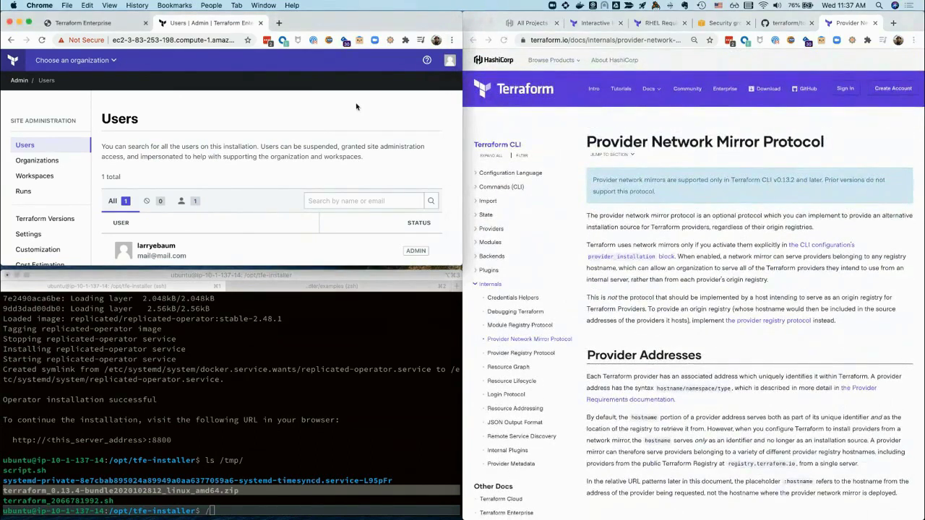